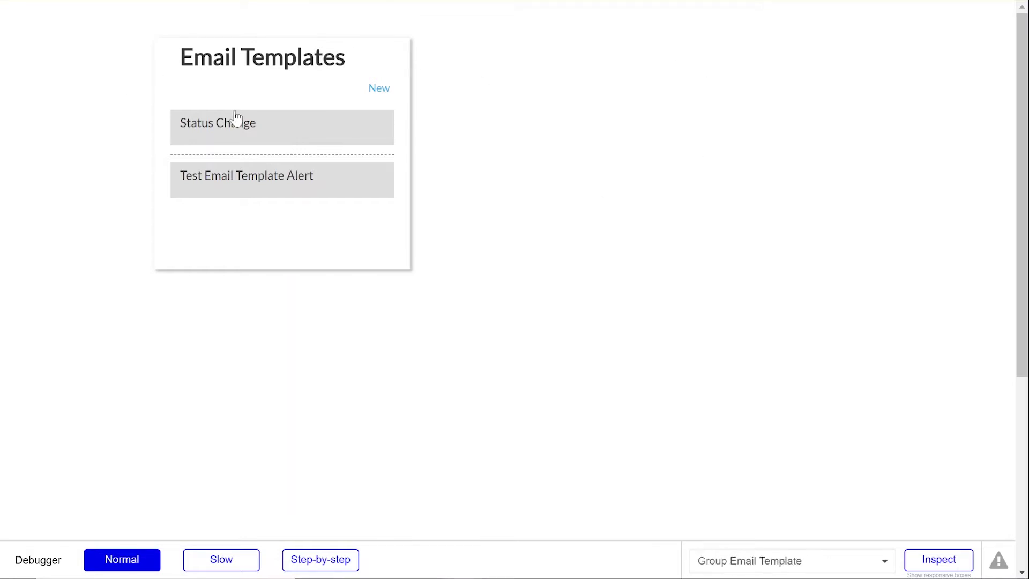
Open the Status Change template and review its template name, recipient, subject and body fields.
{"action": "left_click", "coordinate": [255, 130]}
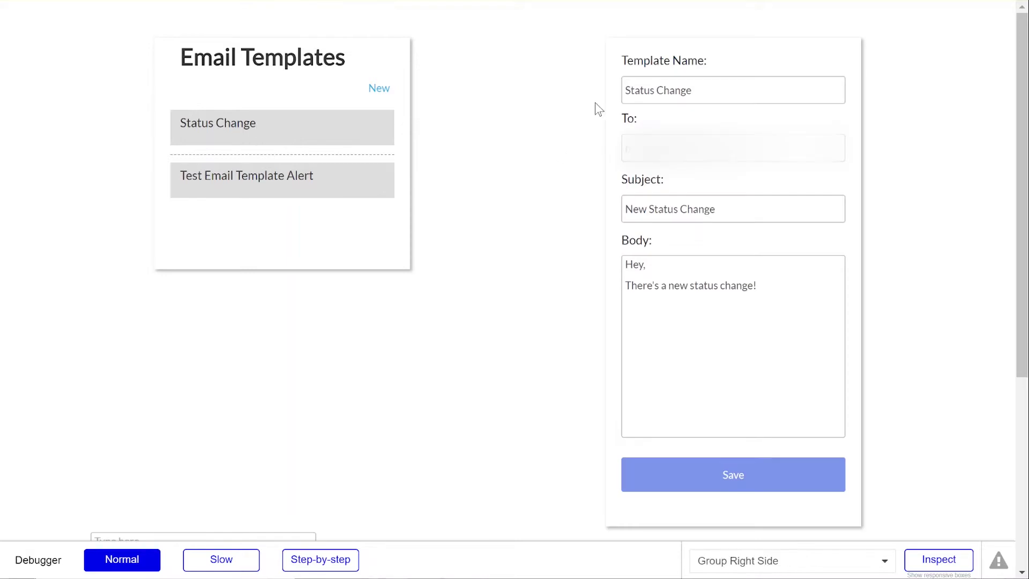
{"action": "left_click_drag", "start_coordinate": [726, 92], "coordinate": [664, 87]}
{"action": "left_click", "coordinate": [639, 91]}
{"action": "left_click_drag", "start_coordinate": [740, 81], "coordinate": [616, 94]}
{"action": "left_click", "coordinate": [656, 145]}
{"action": "left_click_drag", "start_coordinate": [750, 211], "coordinate": [566, 219]}
{"action": "left_click", "coordinate": [709, 189]}
{"action": "left_click_drag", "start_coordinate": [767, 330], "coordinate": [622, 264]}
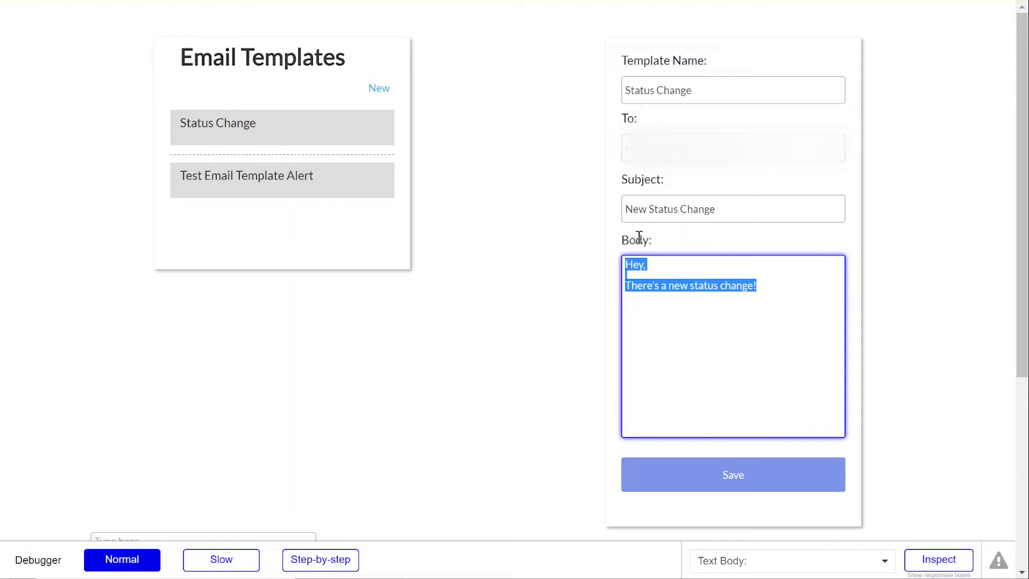
{"action": "left_click", "coordinate": [690, 254]}
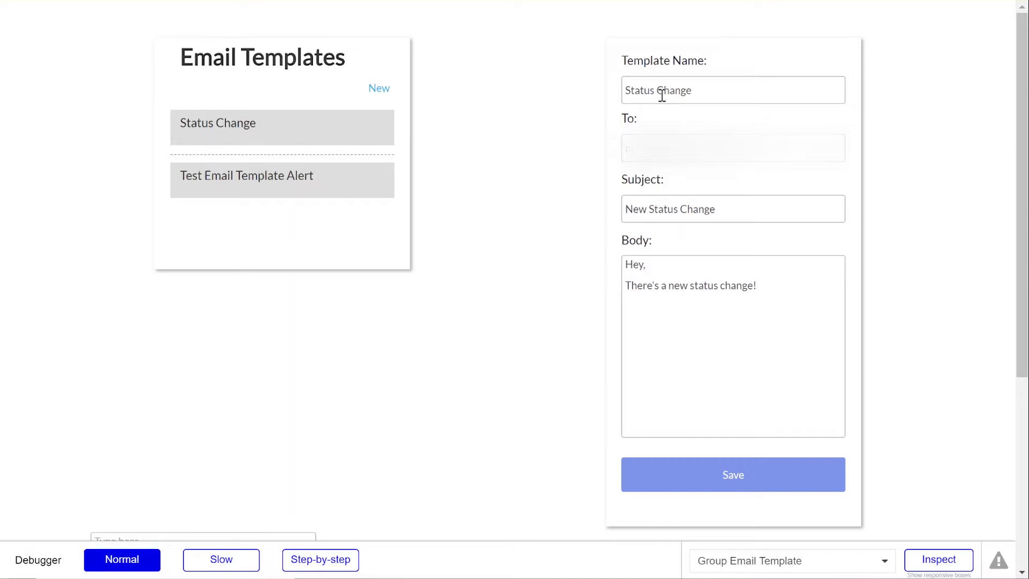
{"action": "left_click", "coordinate": [659, 148]}
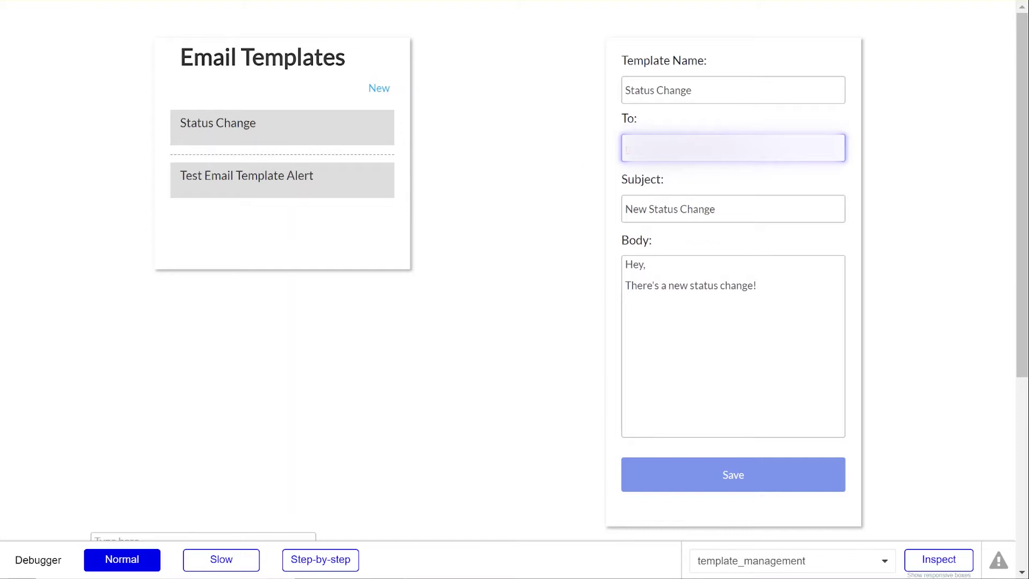
{"action": "left_click", "coordinate": [617, 190]}
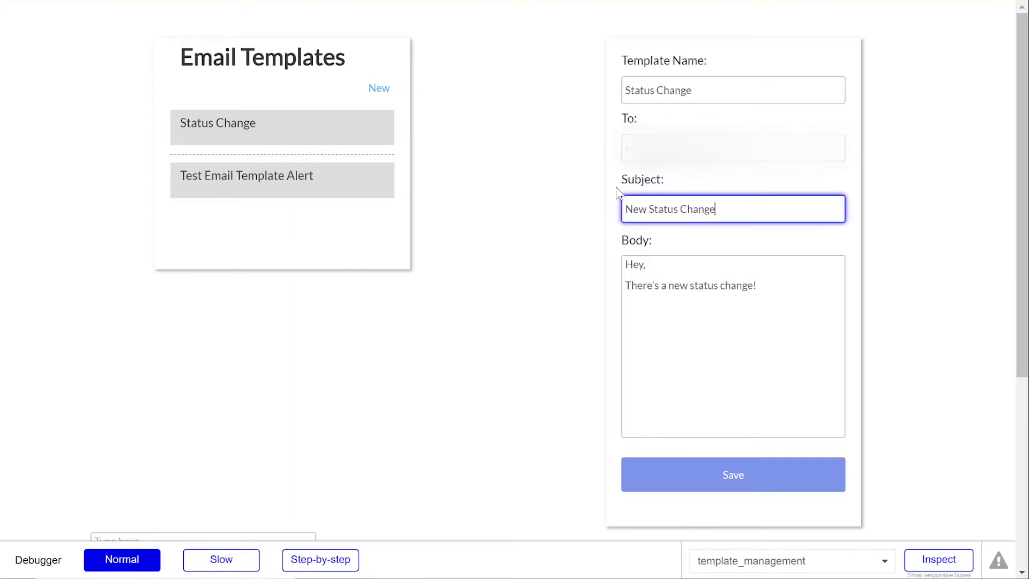
{"action": "left_click", "coordinate": [660, 148]}
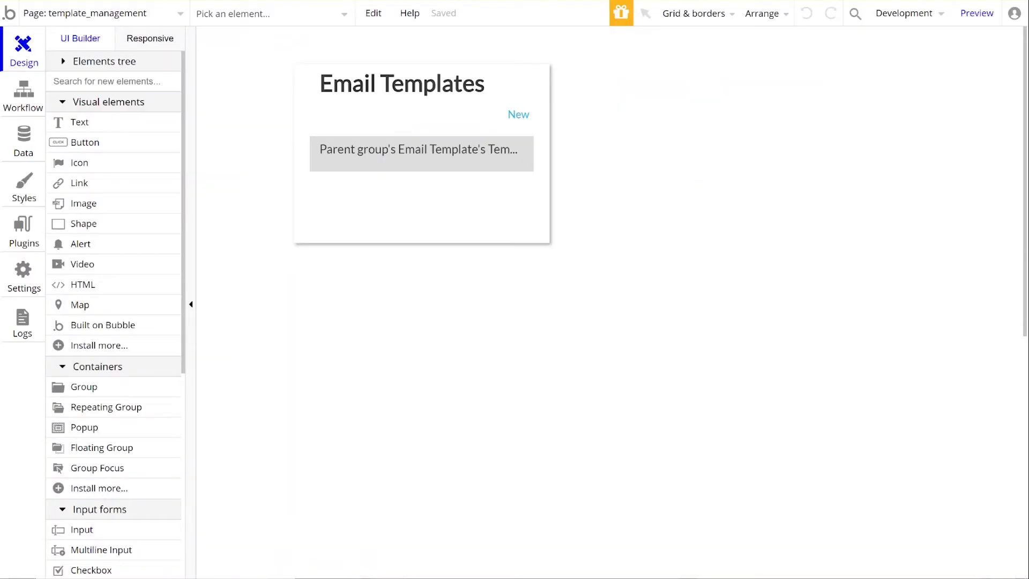
Create a new page named template_management without cloning an existing page.
{"action": "left_click", "coordinate": [107, 15]}
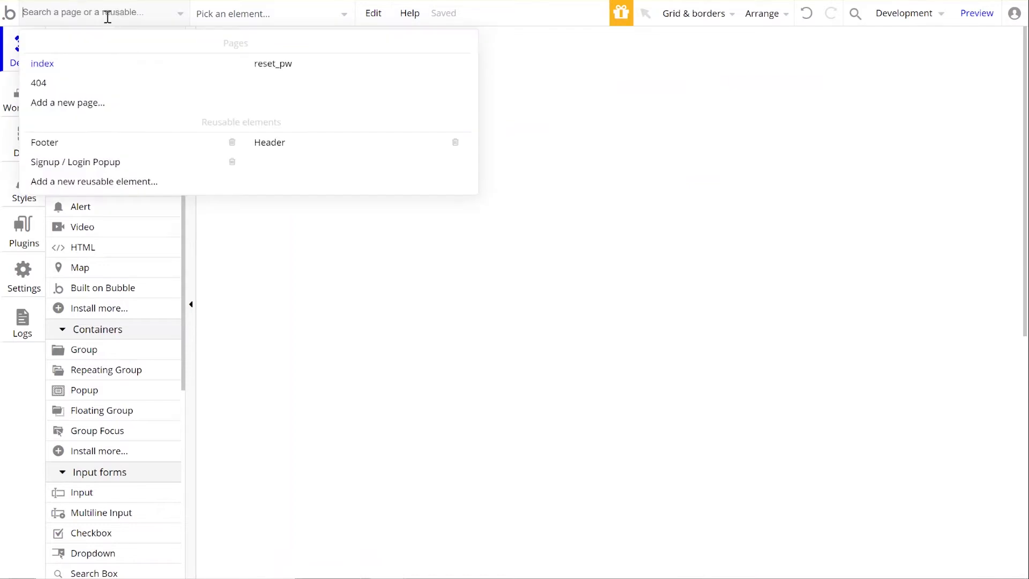
{"action": "left_click", "coordinate": [56, 102]}
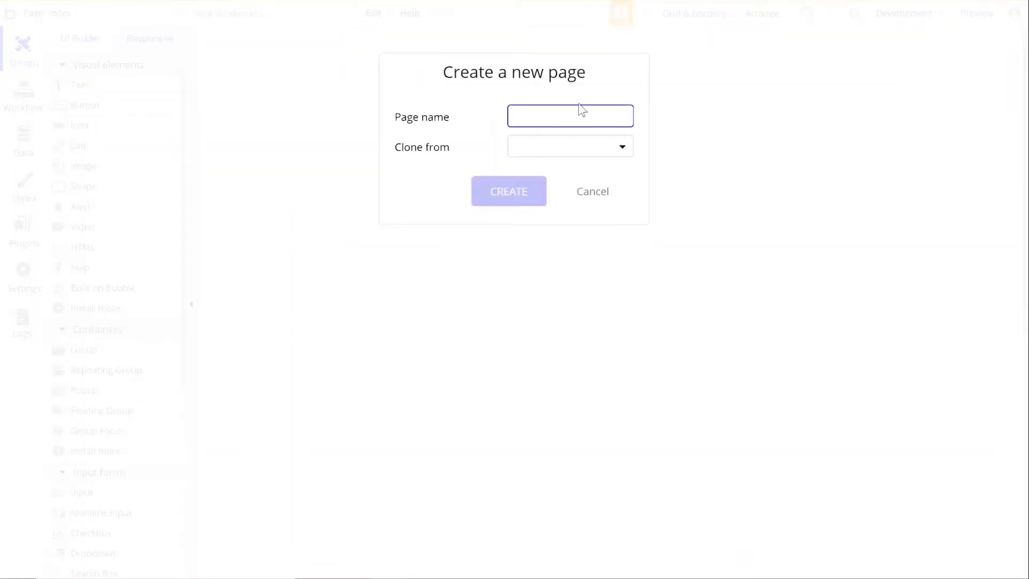
{"action": "type", "text": "ttemplate management"}
{"action": "left_click", "coordinate": [518, 116]}
{"action": "key", "text": "BackSpace"}
{"action": "left_click", "coordinate": [514, 191]}
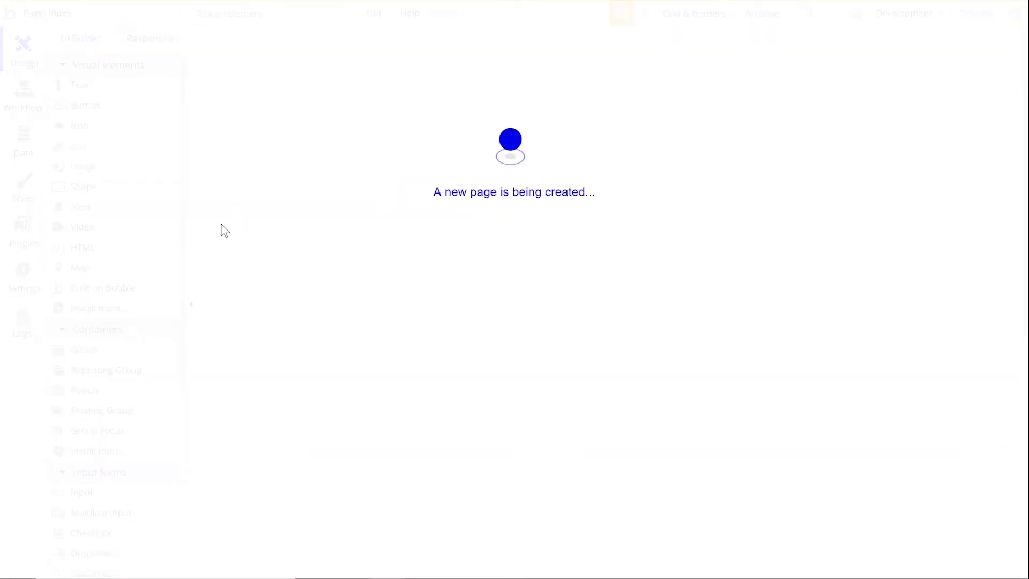
Create a custom data type named "Email Tmeplate" in the app's database.
{"action": "left_click", "coordinate": [24, 144]}
{"action": "left_click", "coordinate": [173, 212]}
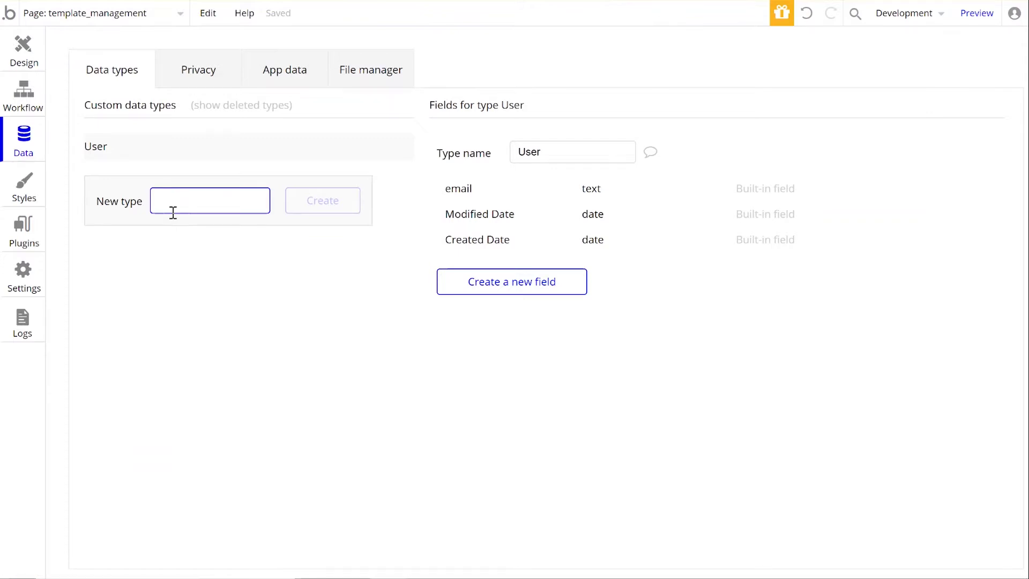
{"action": "type", "text": "Email Tmeplate"}
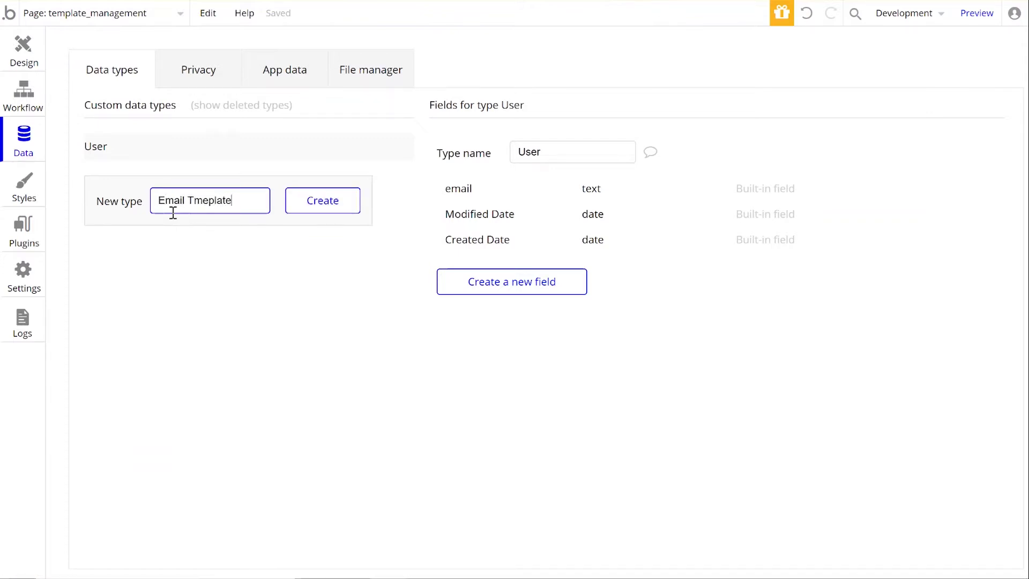
{"action": "left_click", "coordinate": [322, 200]}
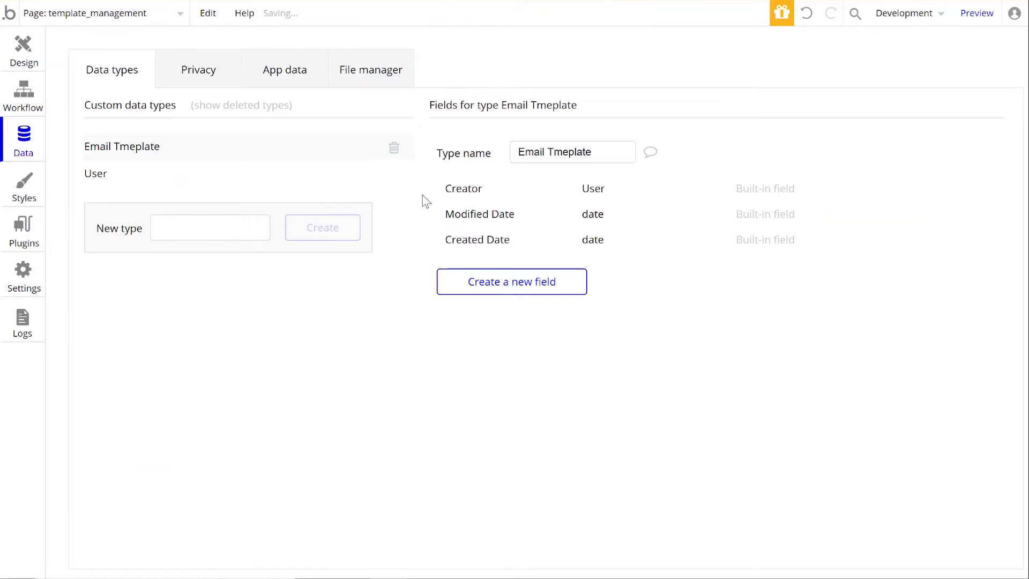
Add a text field named Template Name to the Email Tmeplate data type.
{"action": "left_click", "coordinate": [535, 272]}
{"action": "type", "text": "Template "}
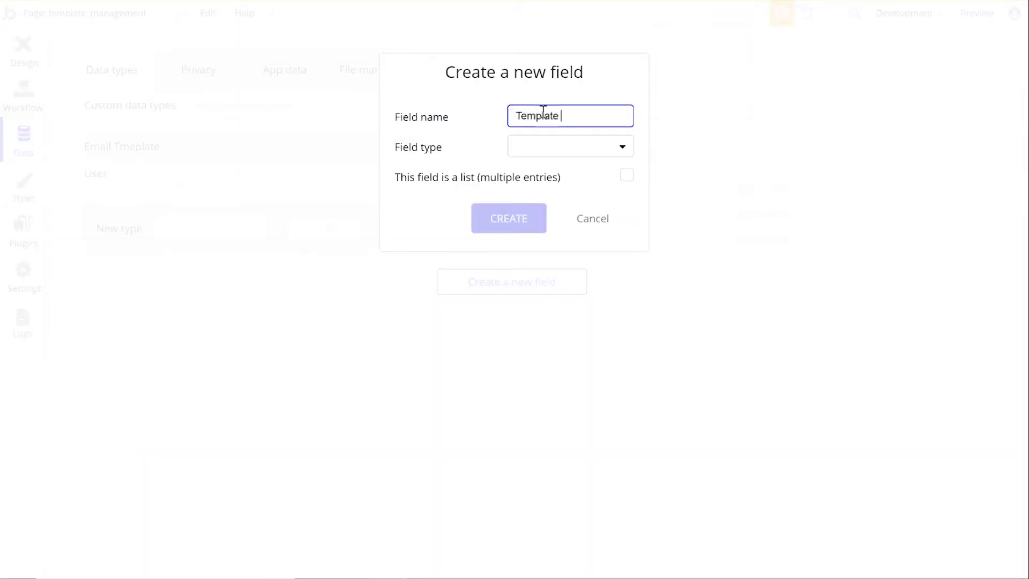
{"action": "type", "text": "NAme"}
{"action": "left_click", "coordinate": [579, 144]}
{"action": "left_click", "coordinate": [557, 170]}
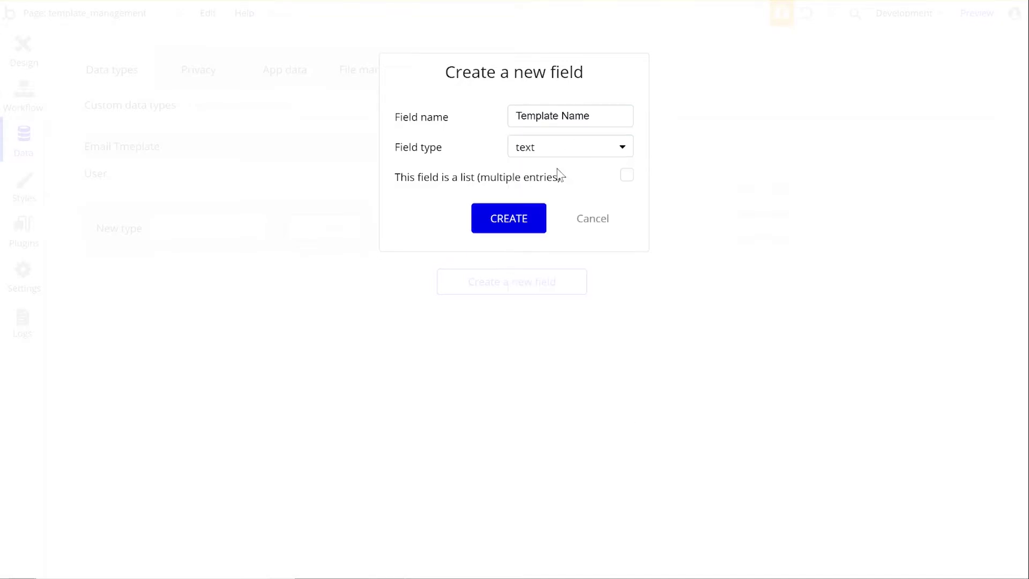
{"action": "left_click", "coordinate": [522, 222]}
Add a text field named To to the Email Tmeplate data type.
{"action": "left_click", "coordinate": [509, 305]}
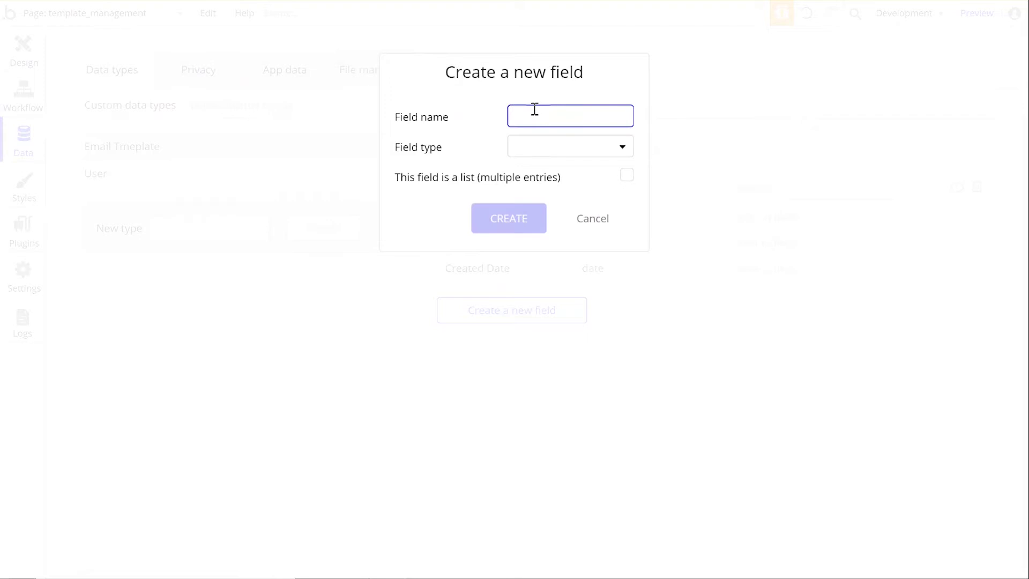
{"action": "type", "text": "To"}
{"action": "left_click", "coordinate": [534, 150]}
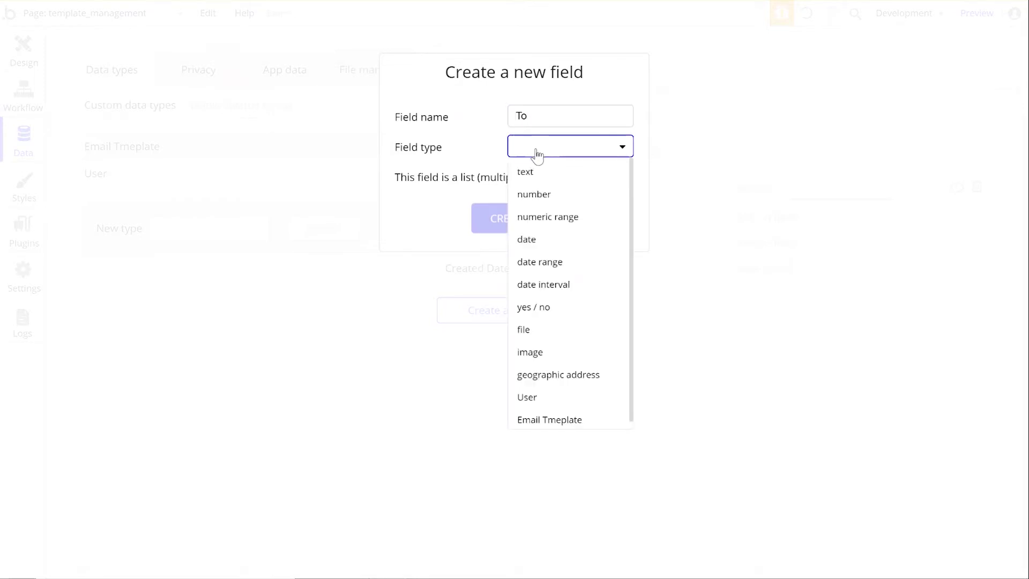
{"action": "left_click", "coordinate": [532, 174]}
{"action": "left_click", "coordinate": [517, 218]}
Add a text field named Subject to the Email Tmeplate data type.
{"action": "left_click", "coordinate": [521, 335]}
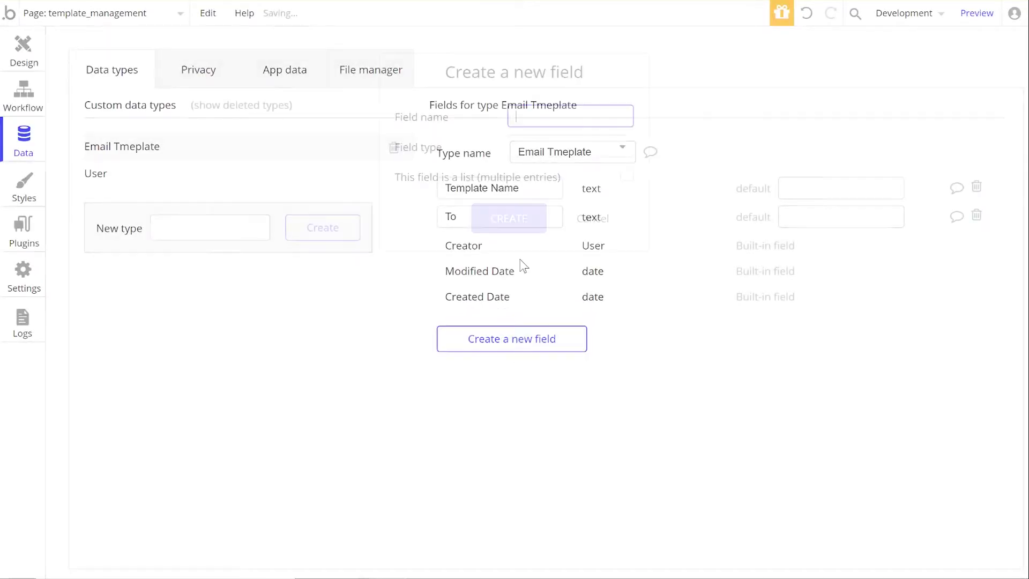
{"action": "type", "text": "Subjecy"}
{"action": "left_click", "coordinate": [539, 152]}
{"action": "left_click", "coordinate": [536, 170]}
{"action": "left_click", "coordinate": [528, 218]}
Add a text field named Body to the Email Tmeplate data type.
{"action": "left_click", "coordinate": [509, 362]}
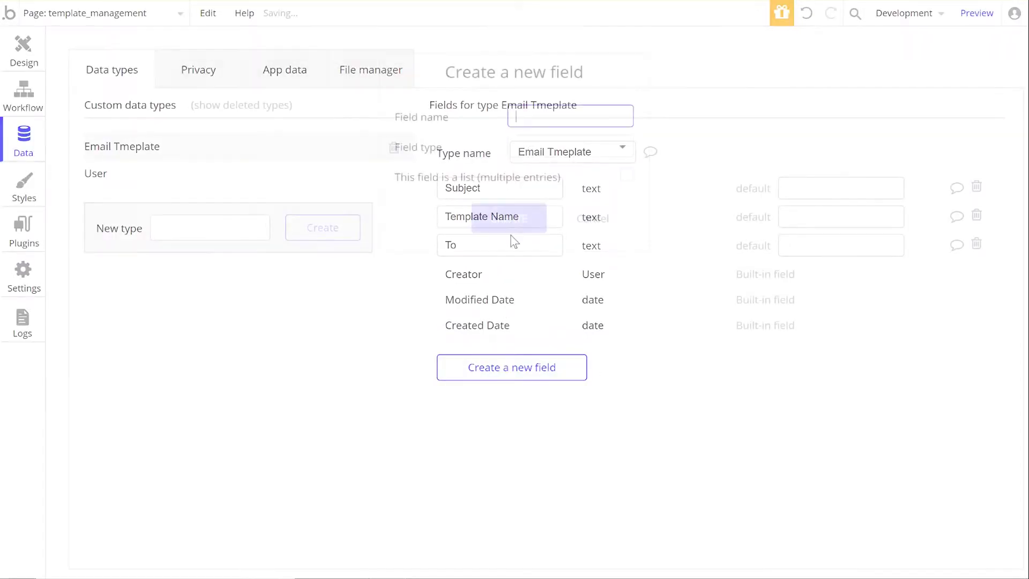
{"action": "type", "text": "Body"}
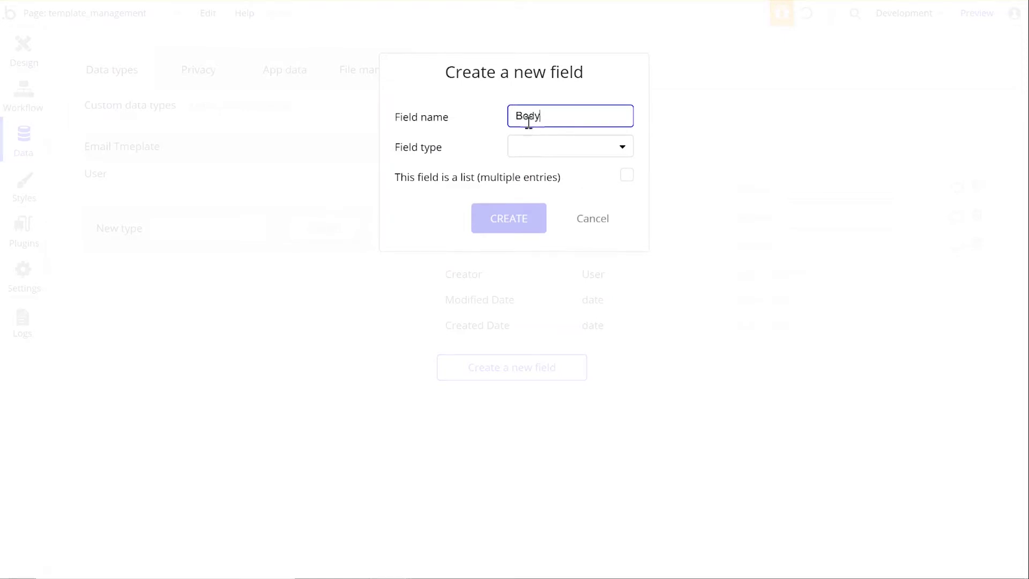
{"action": "left_click", "coordinate": [525, 151]}
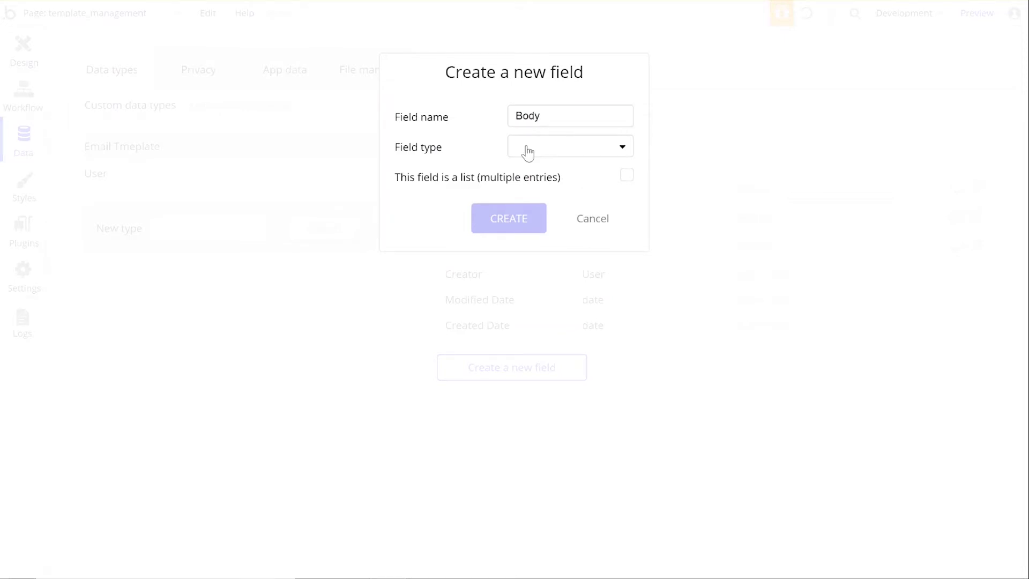
{"action": "left_click", "coordinate": [526, 169]}
{"action": "left_click", "coordinate": [519, 219]}
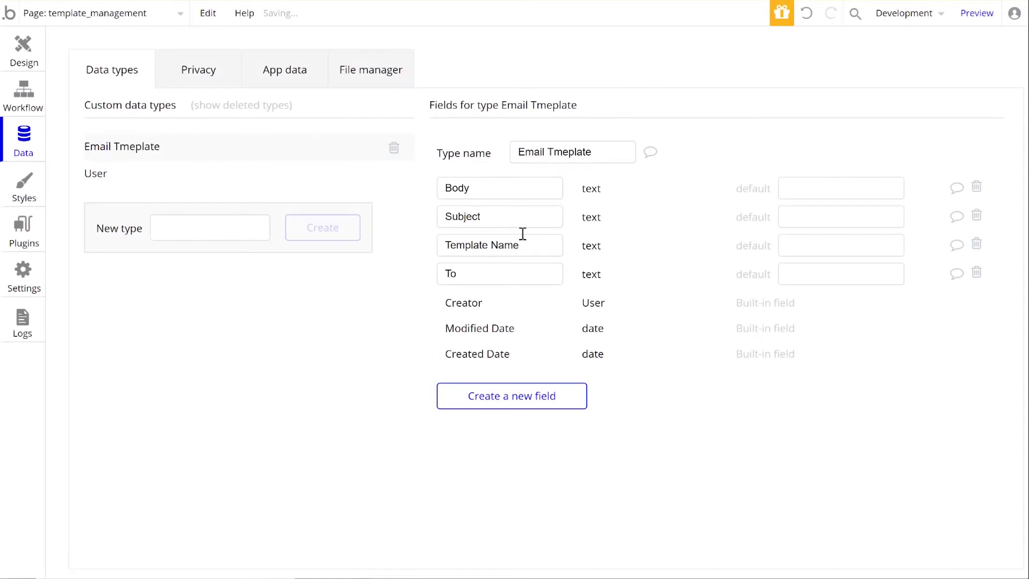
Create a second custom data type named Email.
{"action": "left_click", "coordinate": [176, 228]}
{"action": "type", "text": "Email"}
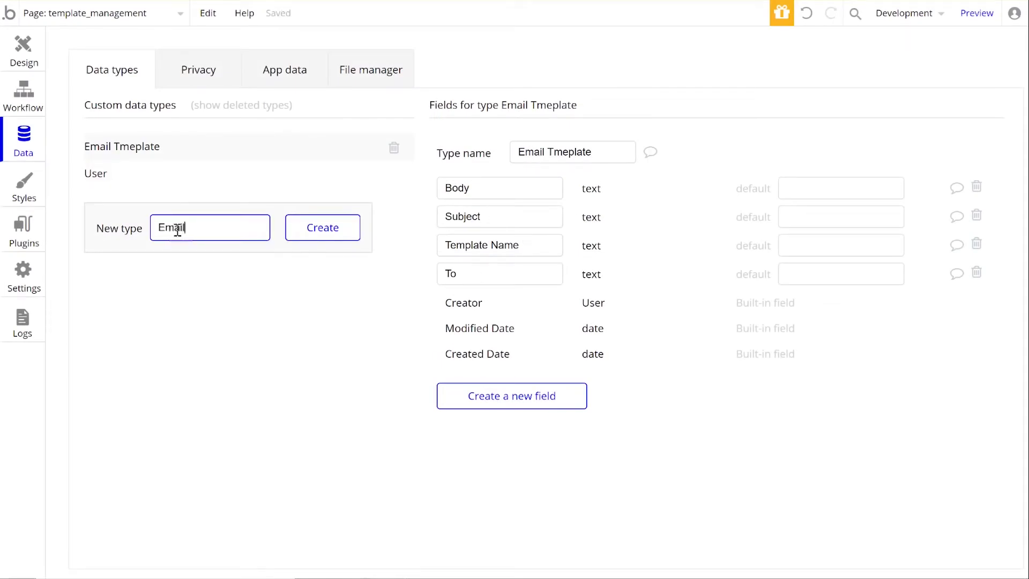
{"action": "left_click", "coordinate": [343, 234]}
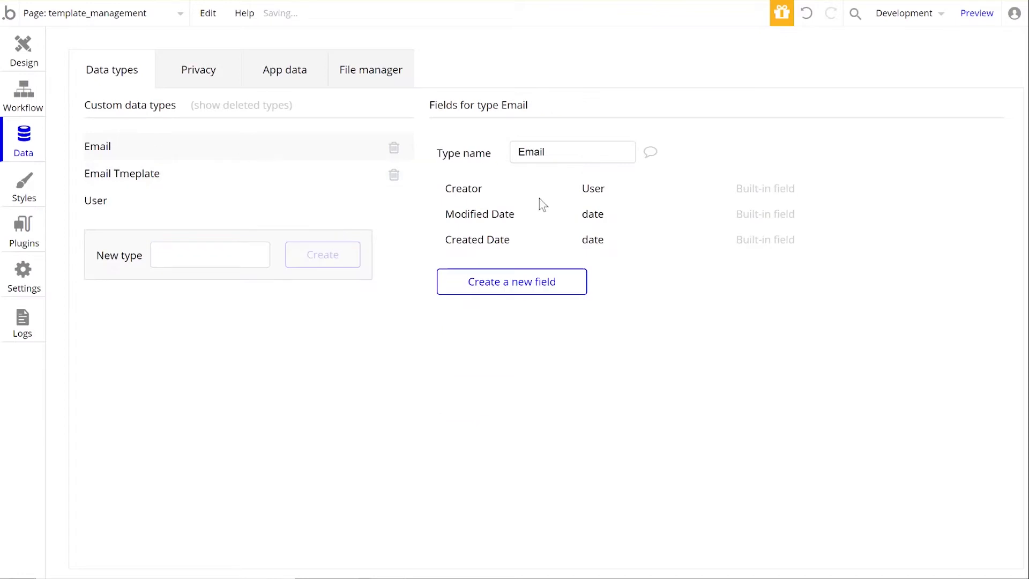
Add a text field named To to the Email data type.
{"action": "left_click", "coordinate": [525, 288]}
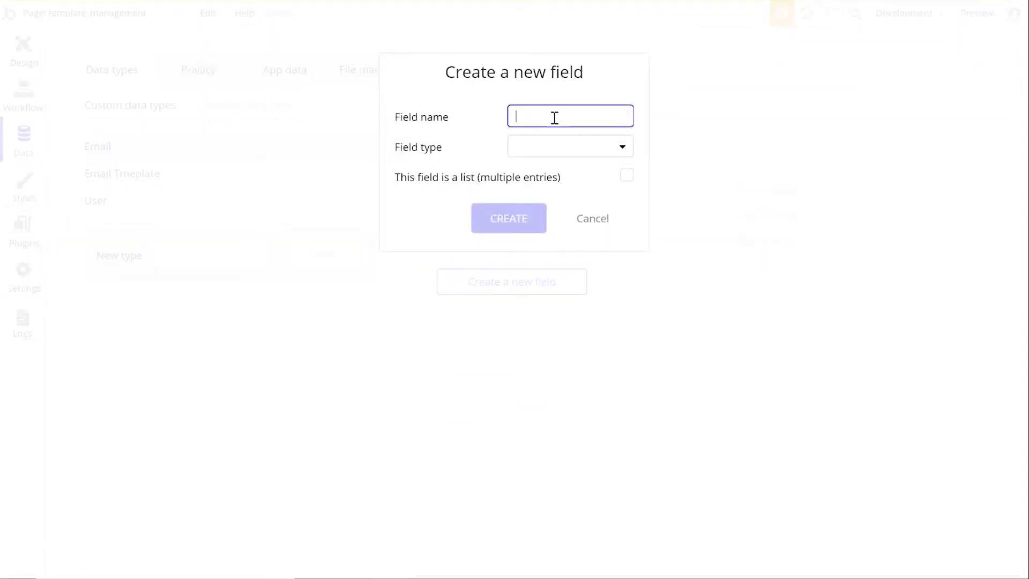
{"action": "type", "text": "To"}
{"action": "left_click", "coordinate": [556, 159]}
{"action": "left_click", "coordinate": [538, 170]}
{"action": "left_click", "coordinate": [517, 219]}
Add a text field named Subject to the Email data type.
{"action": "left_click", "coordinate": [520, 303]}
{"action": "type", "text": "Subject"}
{"action": "left_click", "coordinate": [523, 143]}
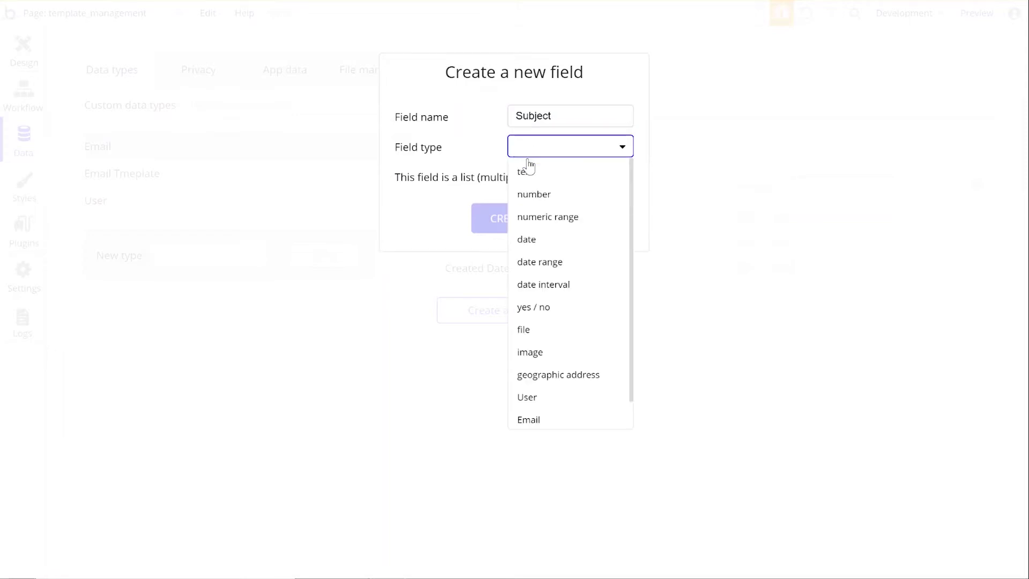
{"action": "left_click", "coordinate": [529, 166]}
{"action": "left_click", "coordinate": [510, 218]}
Add a text field named Body to the Email data type.
{"action": "left_click", "coordinate": [512, 342]}
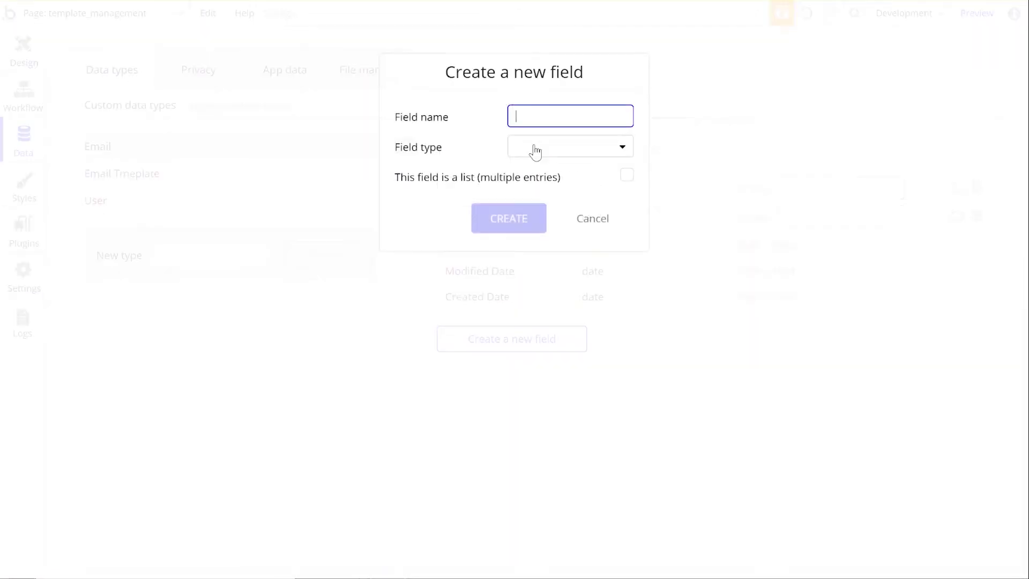
{"action": "type", "text": "Body"}
{"action": "left_click", "coordinate": [546, 153]}
{"action": "left_click", "coordinate": [546, 171]}
{"action": "left_click", "coordinate": [508, 218]}
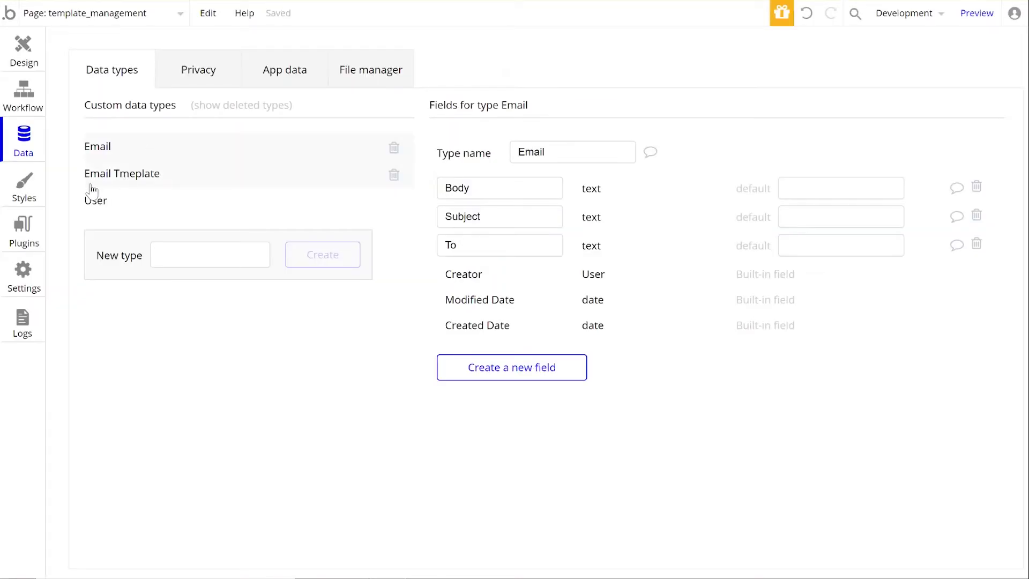
Create another custom data type named Alert.
{"action": "left_click", "coordinate": [178, 187]}
{"action": "left_click", "coordinate": [131, 150]}
{"action": "left_click", "coordinate": [234, 255]}
{"action": "type", "text": "Alert"}
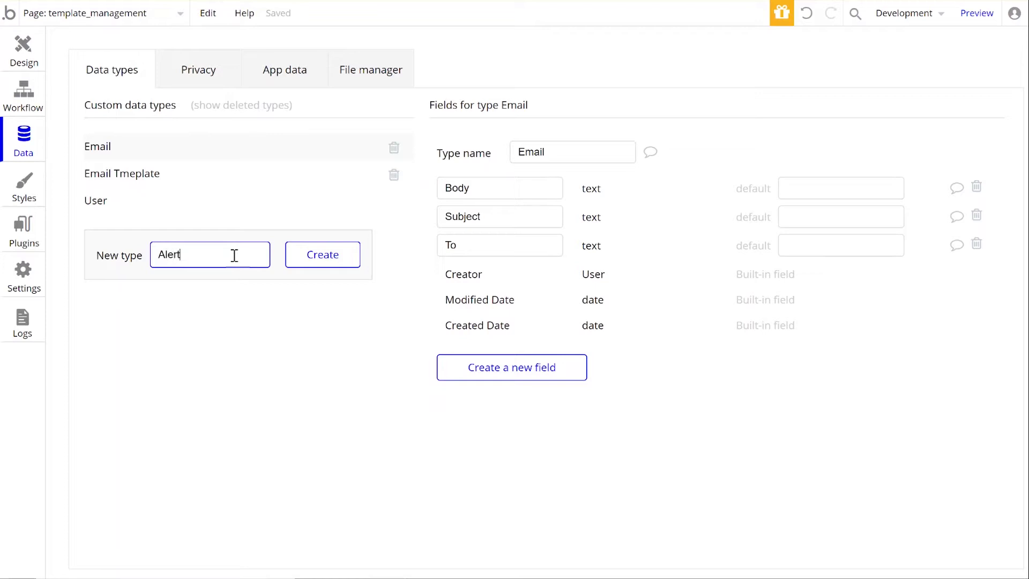
{"action": "left_click", "coordinate": [304, 271]}
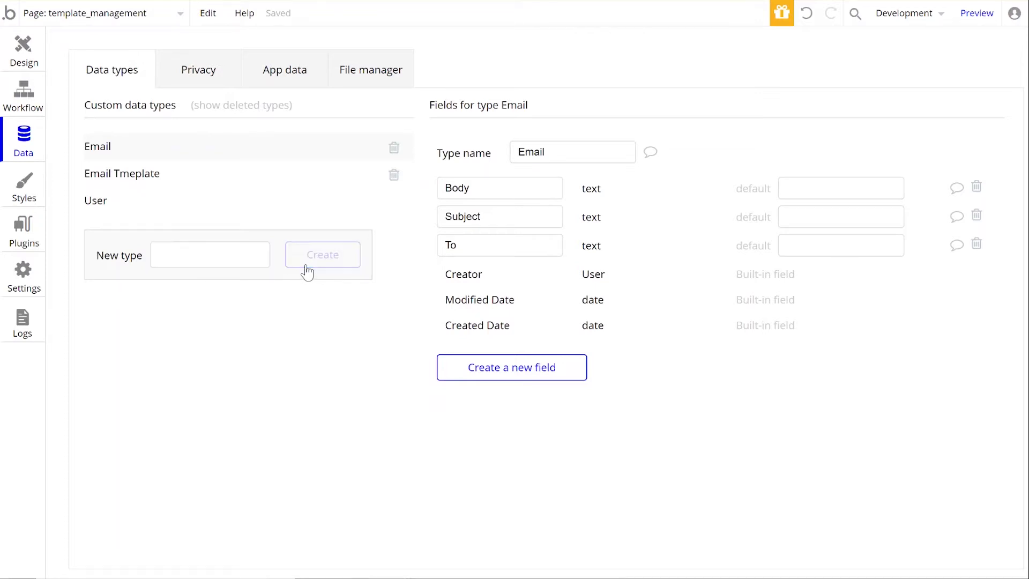
Add a number field named Status to the Alert data type.
{"action": "left_click", "coordinate": [524, 267]}
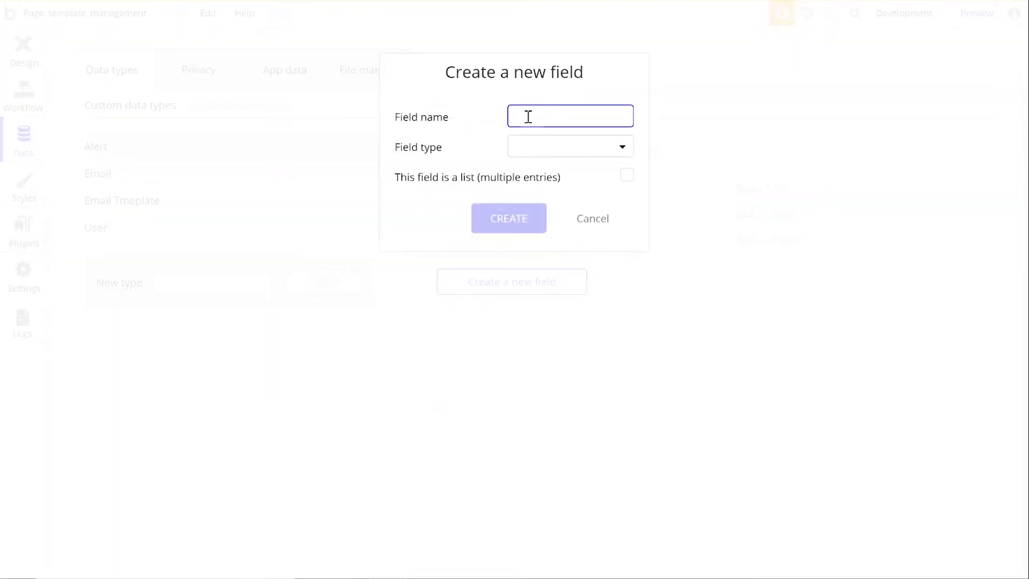
{"action": "type", "text": "Status"}
{"action": "left_click", "coordinate": [552, 146]}
{"action": "left_click", "coordinate": [532, 194]}
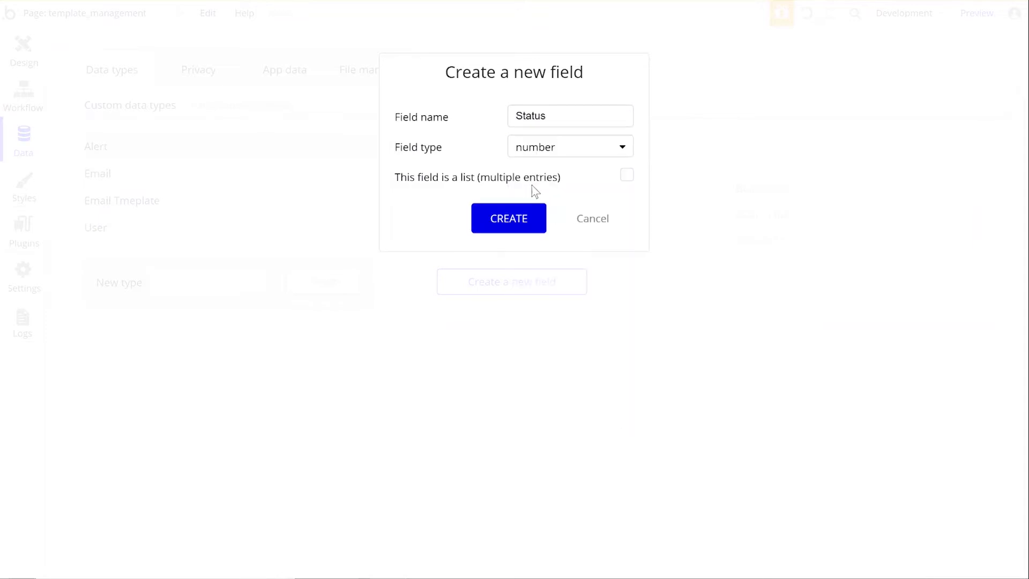
{"action": "left_click", "coordinate": [521, 224]}
Draw a group about 269 wide and 513 tall on the template_management page and place it at about X 89, Y 86.
{"action": "left_click", "coordinate": [23, 51]}
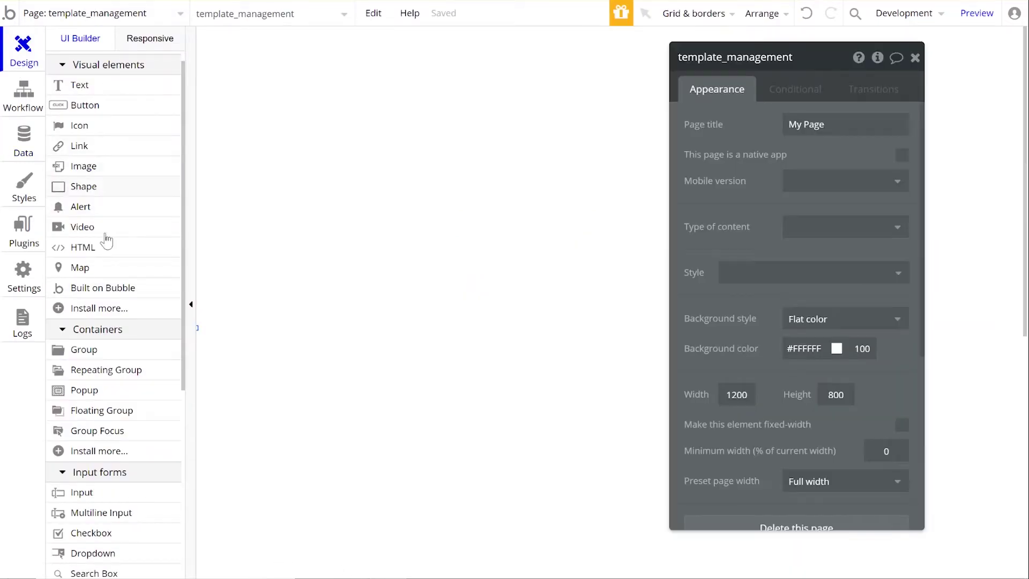
{"action": "left_click", "coordinate": [102, 355]}
{"action": "mouse_move", "coordinate": [230, 83]}
{"action": "left_mouse_down"}
{"action": "mouse_move", "coordinate": [418, 372]}
{"action": "mouse_move", "coordinate": [432, 468]}
{"action": "left_mouse_up"}
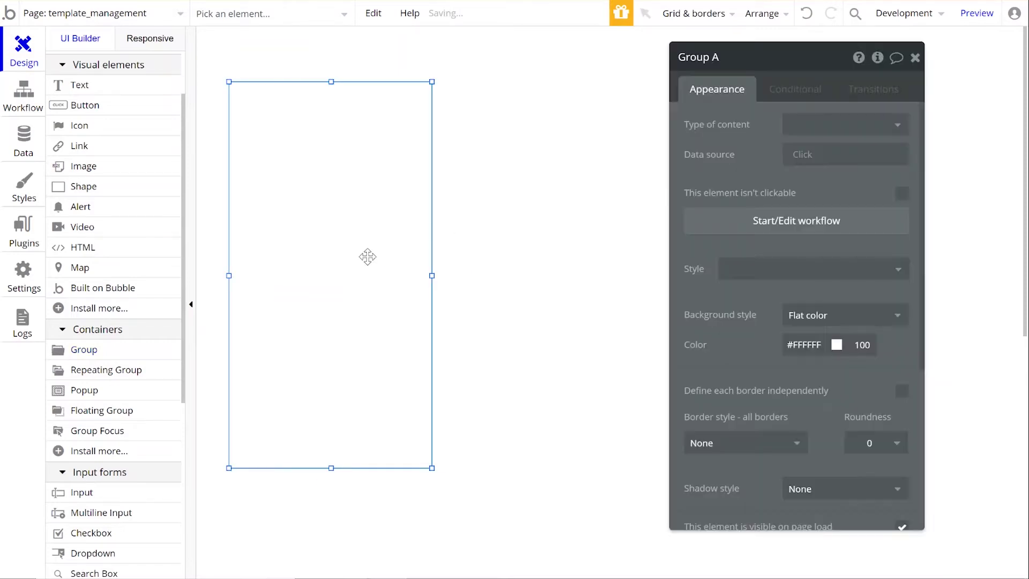
{"action": "left_click_drag", "start_coordinate": [368, 257], "coordinate": [402, 266]}
Set the new group's width to 340 and its height to 600.
{"action": "scroll", "coordinate": [772, 337], "scroll_direction": "down", "scroll_amount": 5}
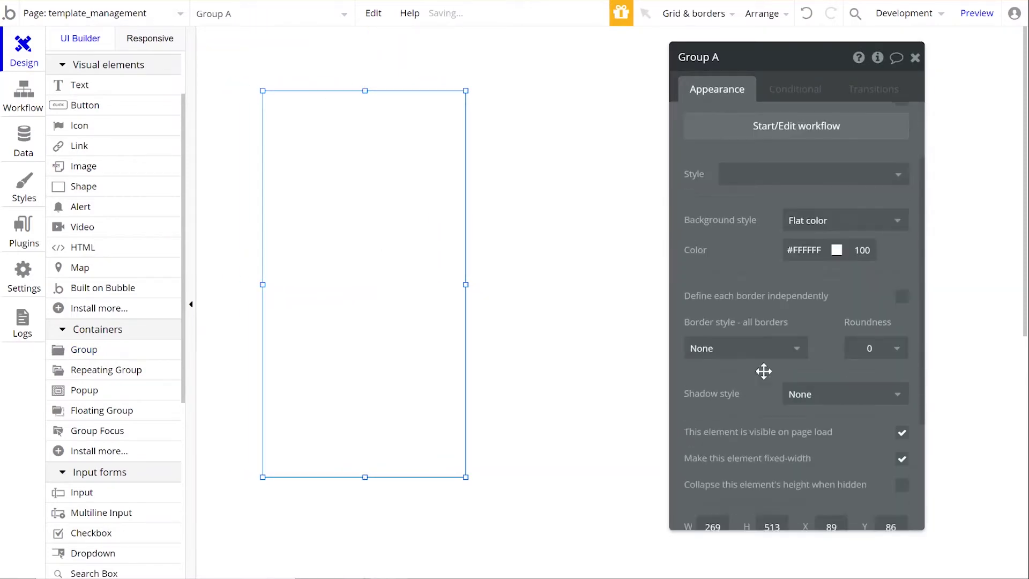
{"action": "left_click", "coordinate": [713, 366]}
{"action": "type", "text": "370"}
{"action": "key", "text": "Tab"}
{"action": "type", "text": "600"}
{"action": "left_click", "coordinate": [341, 270]}
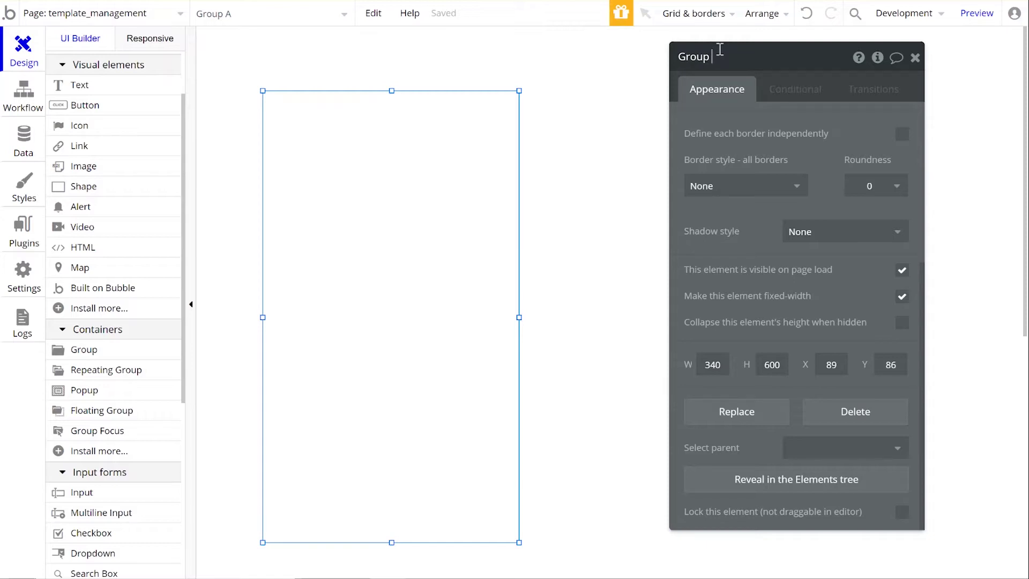
Rename the new group as Group Template List.
{"action": "type", "text": "emplate List"}
{"action": "key", "text": "Return"}
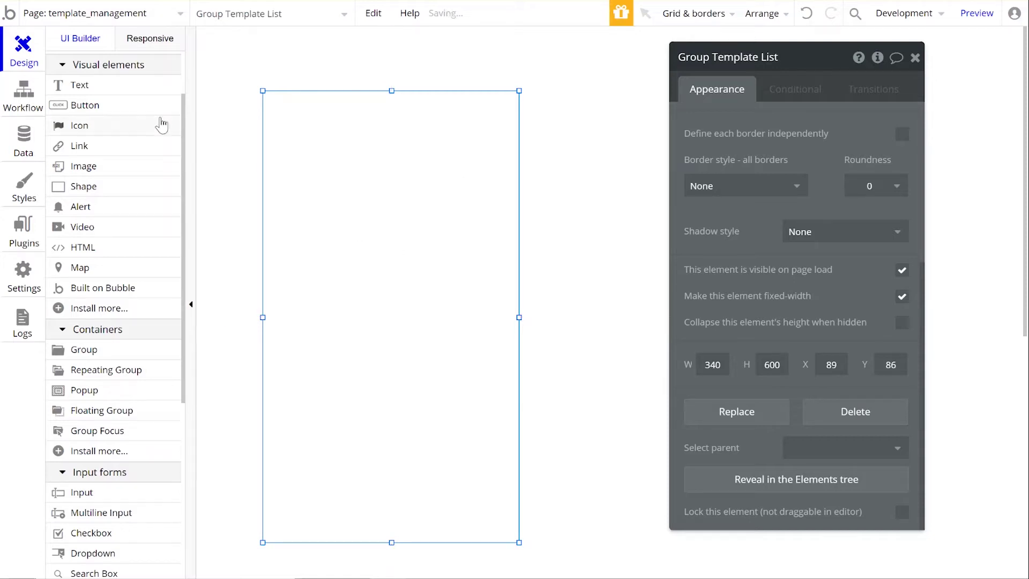
Draw a text element about 266 px wide and 53 px tall near the top of the Template List group and center it horizontally.
{"action": "left_click", "coordinate": [120, 86]}
{"action": "left_click_drag", "start_coordinate": [291, 108], "coordinate": [487, 149]}
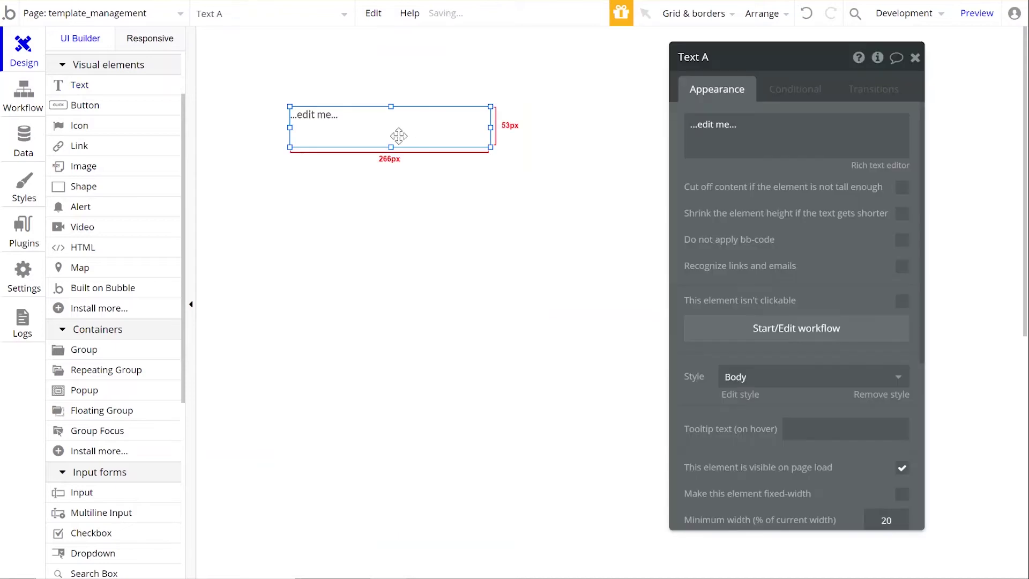
{"action": "right_click", "coordinate": [398, 136]}
{"action": "left_click", "coordinate": [489, 488]}
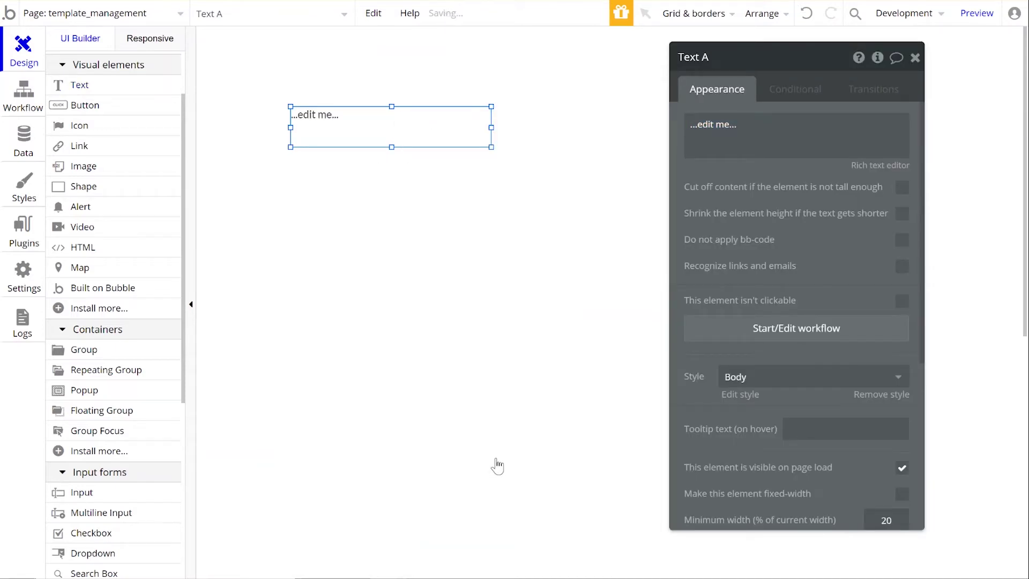
Set the text element's content to "Email Templates".
{"action": "left_click", "coordinate": [736, 144]}
{"action": "type", "text": "Email Tmep"}
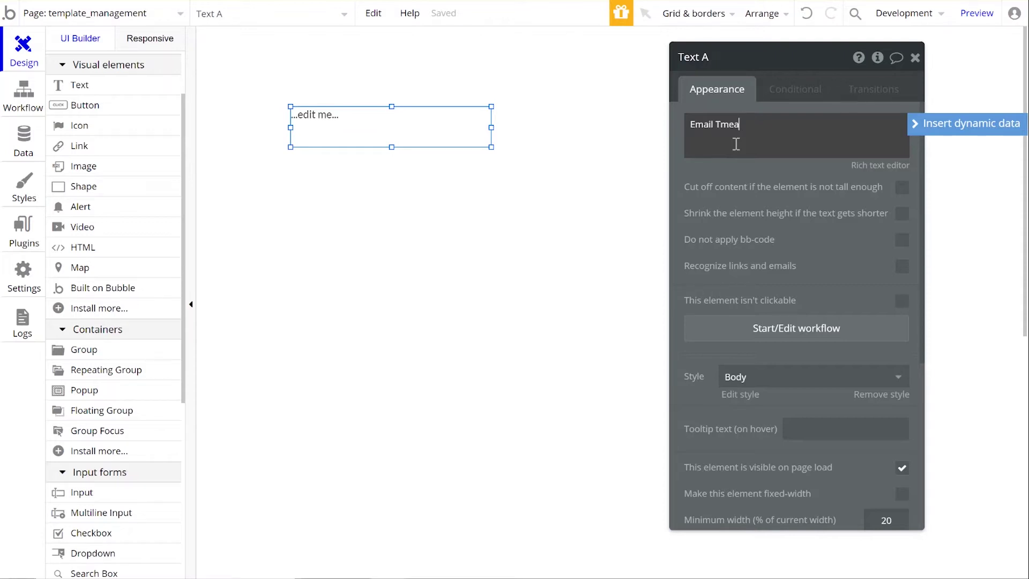
{"action": "key", "text": "BackSpace"}
{"action": "type", "text": "plates"}
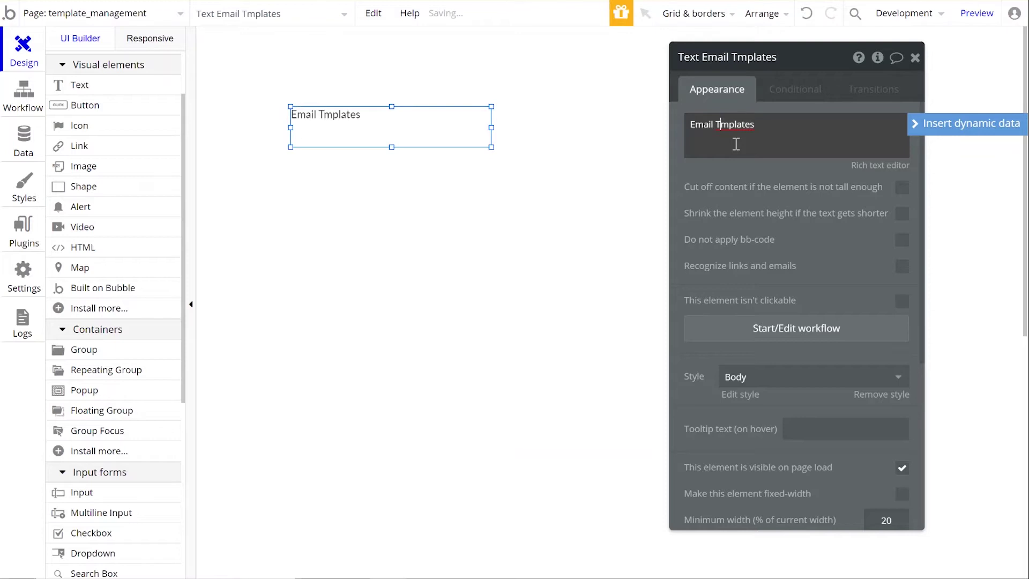
Apply the Heading 2 style to the Email Templates text and reduce its height to about 49 px.
{"action": "scroll", "coordinate": [751, 289], "scroll_direction": "down", "scroll_amount": 5}
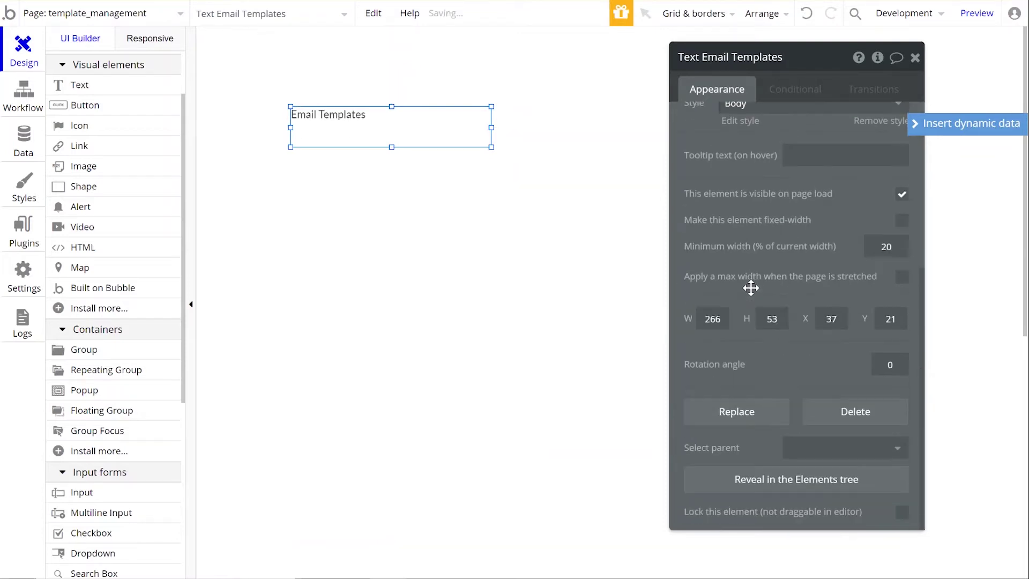
{"action": "left_click", "coordinate": [787, 110]}
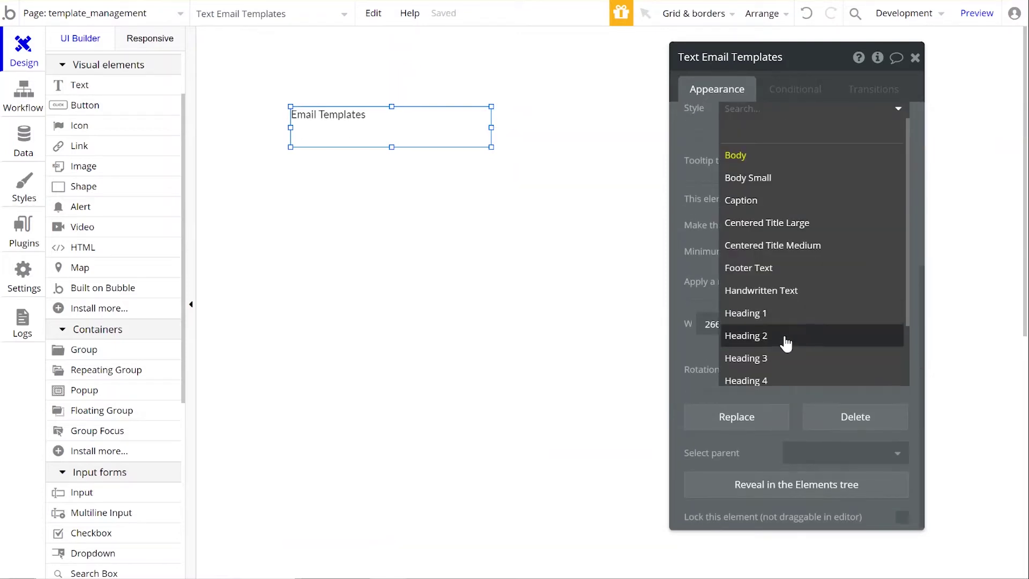
{"action": "left_click", "coordinate": [761, 336]}
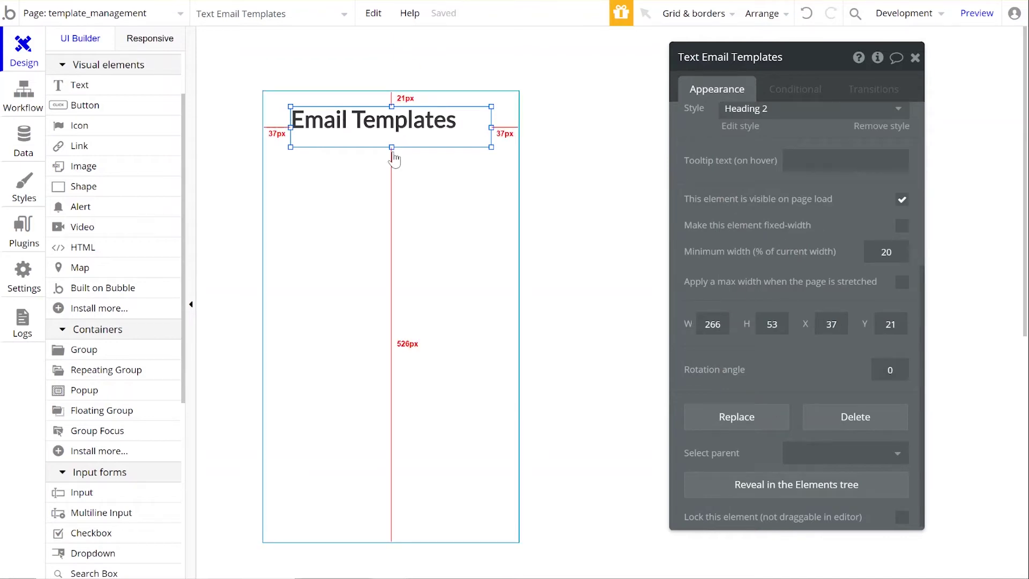
{"action": "left_click_drag", "start_coordinate": [394, 156], "coordinate": [390, 141]}
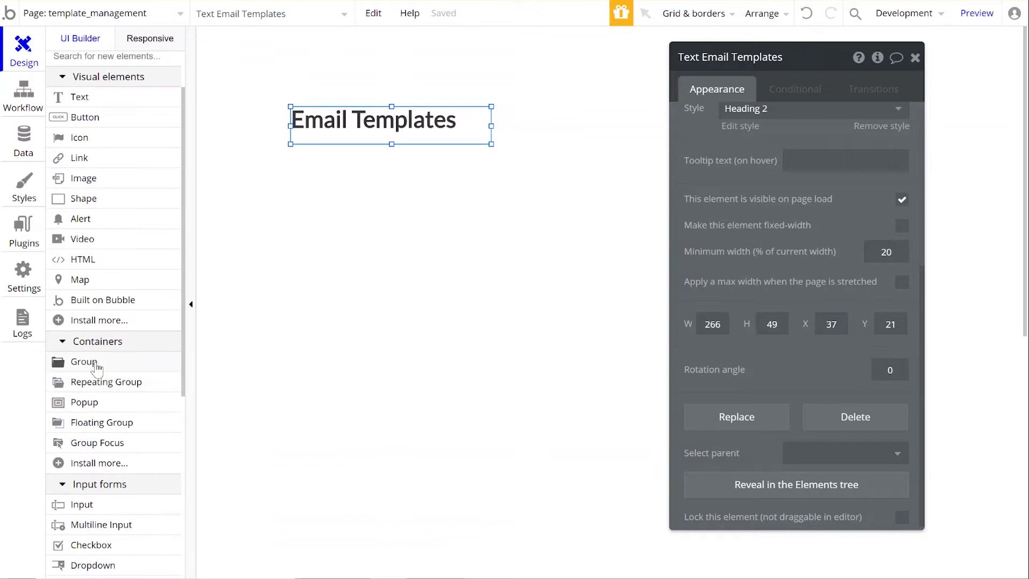
Add a repeating group about 300 px wide and 350 px tall below the Email Templates heading and center it horizontally.
{"action": "left_click", "coordinate": [101, 383]}
{"action": "left_click", "coordinate": [348, 260]}
{"action": "left_click_drag", "start_coordinate": [423, 298], "coordinate": [354, 242]}
{"action": "right_click", "coordinate": [354, 245]}
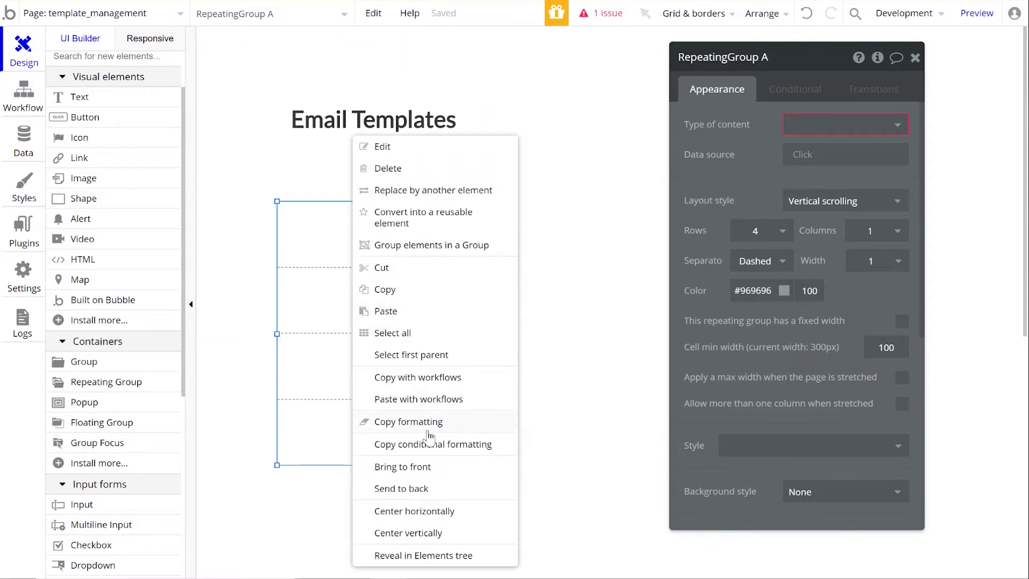
{"action": "left_click", "coordinate": [446, 512]}
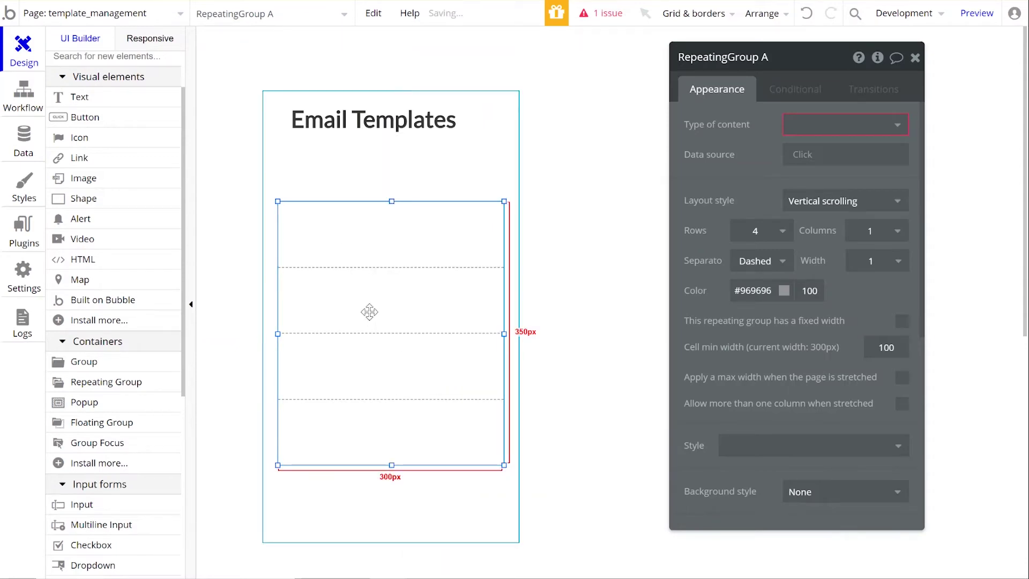
Set the repeating group's content type to Email Tmeplate and its data source to a search for Email Tmeplates.
{"action": "left_click", "coordinate": [813, 122]}
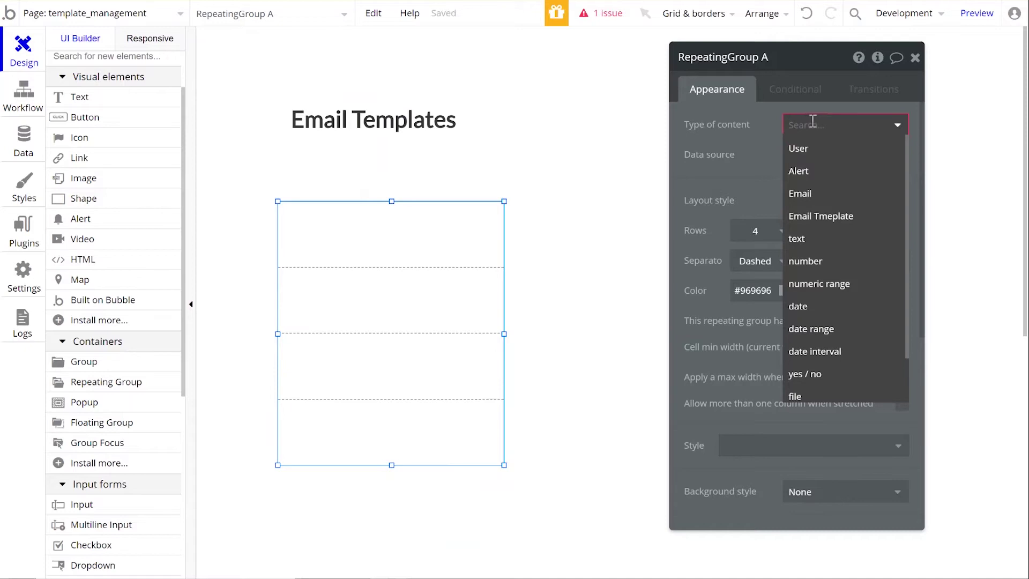
{"action": "left_click", "coordinate": [841, 219]}
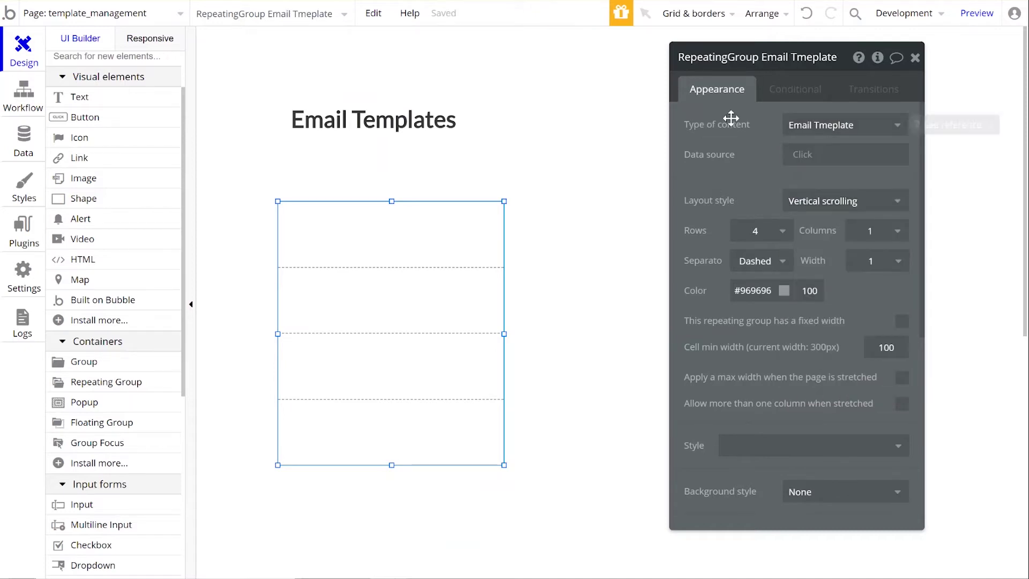
{"action": "left_click", "coordinate": [804, 155]}
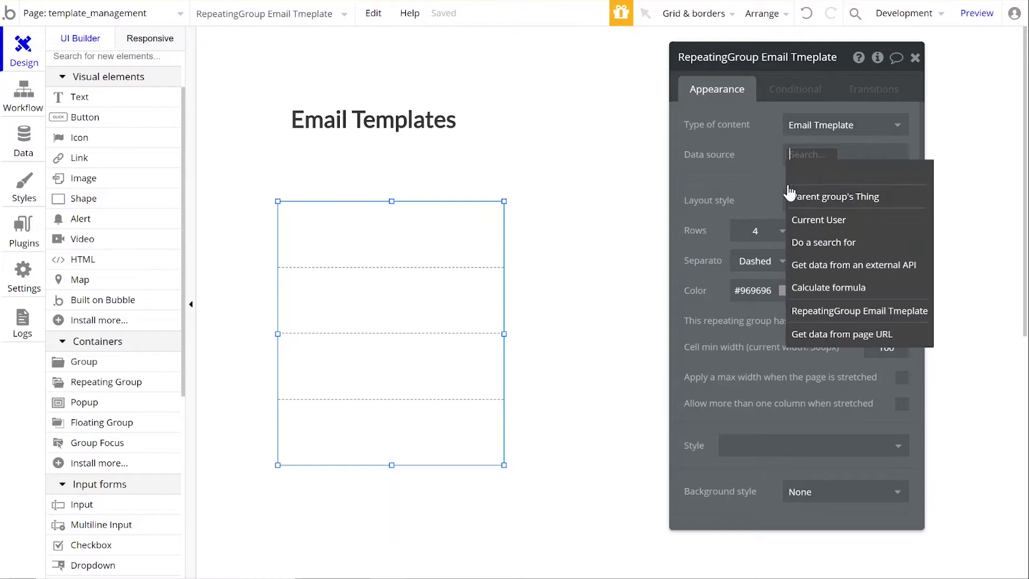
{"action": "left_click", "coordinate": [828, 243]}
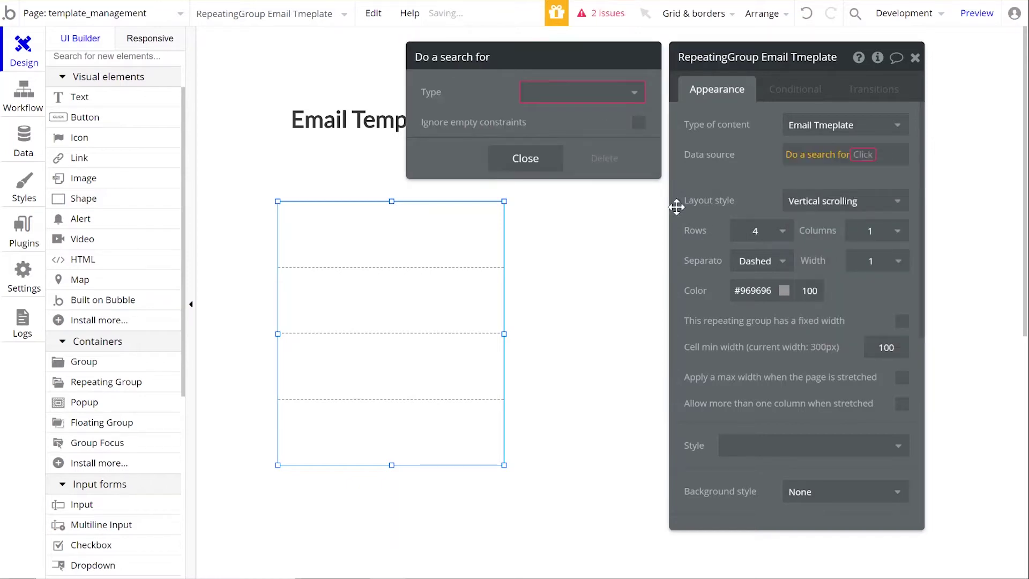
{"action": "left_click", "coordinate": [586, 93]}
{"action": "left_click", "coordinate": [525, 184]}
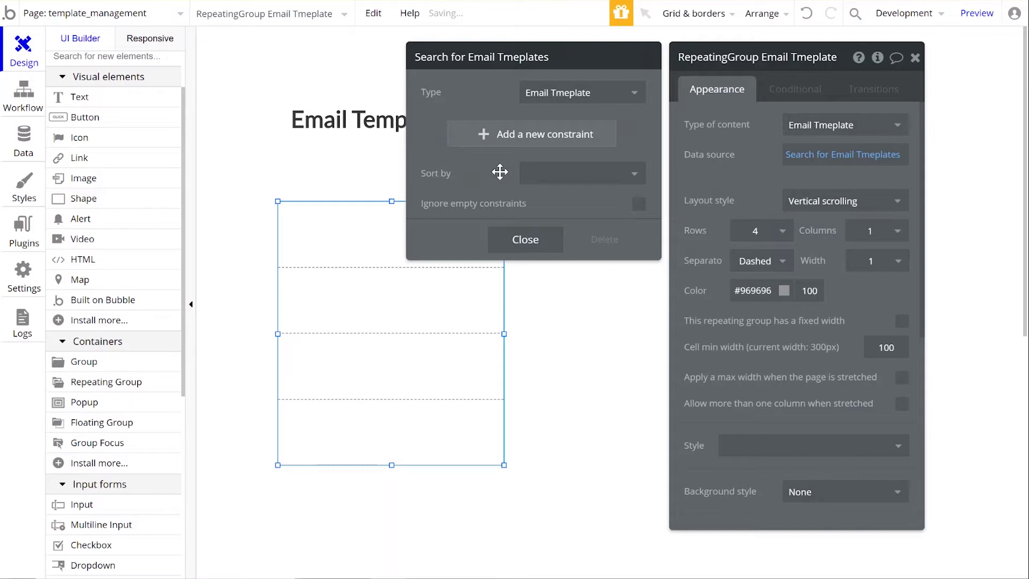
{"action": "left_click", "coordinate": [515, 239]}
Set the repeating group's layout style to Full list with 1 row and shorten it to one slim cell.
{"action": "scroll", "coordinate": [423, 296], "scroll_direction": "down", "scroll_amount": 1}
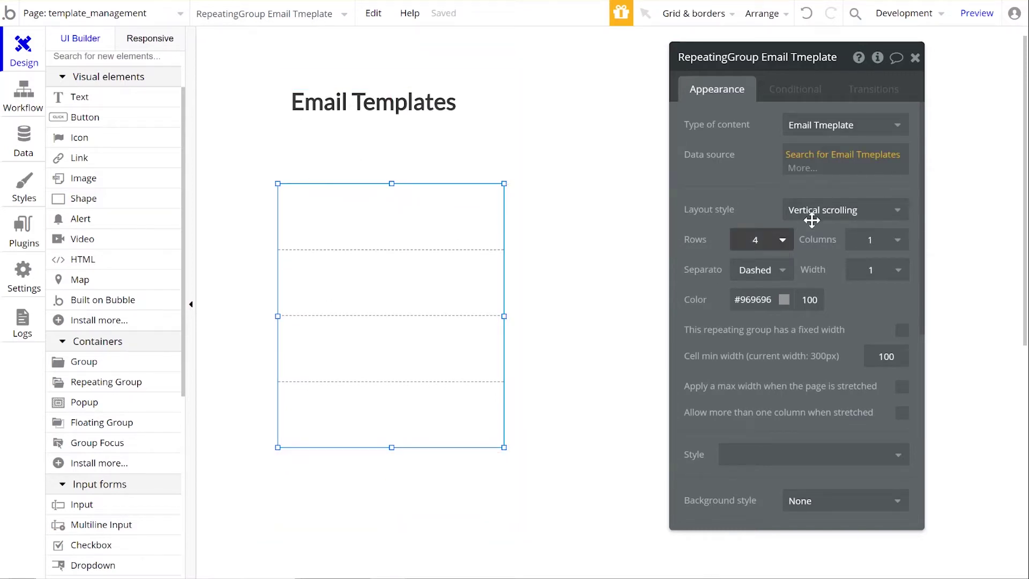
{"action": "left_click", "coordinate": [831, 217]}
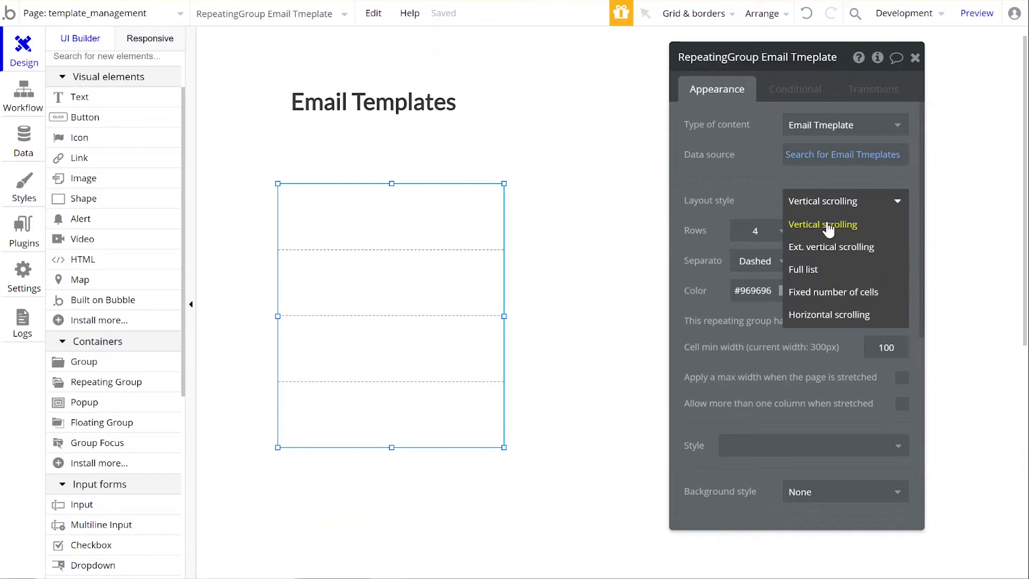
{"action": "left_click", "coordinate": [824, 270]}
{"action": "left_click", "coordinate": [750, 231]}
{"action": "type", "text": "1"}
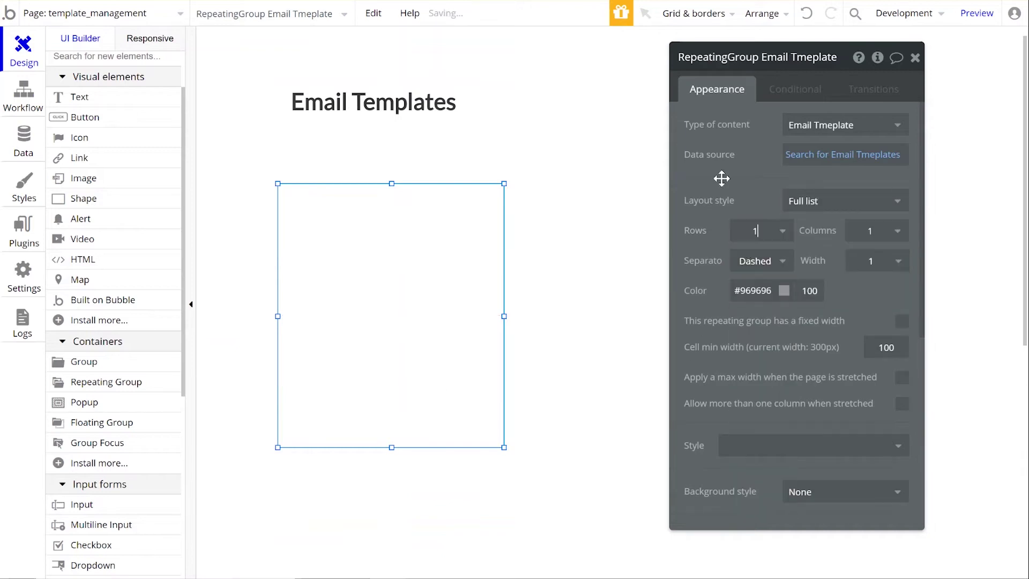
{"action": "left_click_drag", "start_coordinate": [391, 448], "coordinate": [384, 235]}
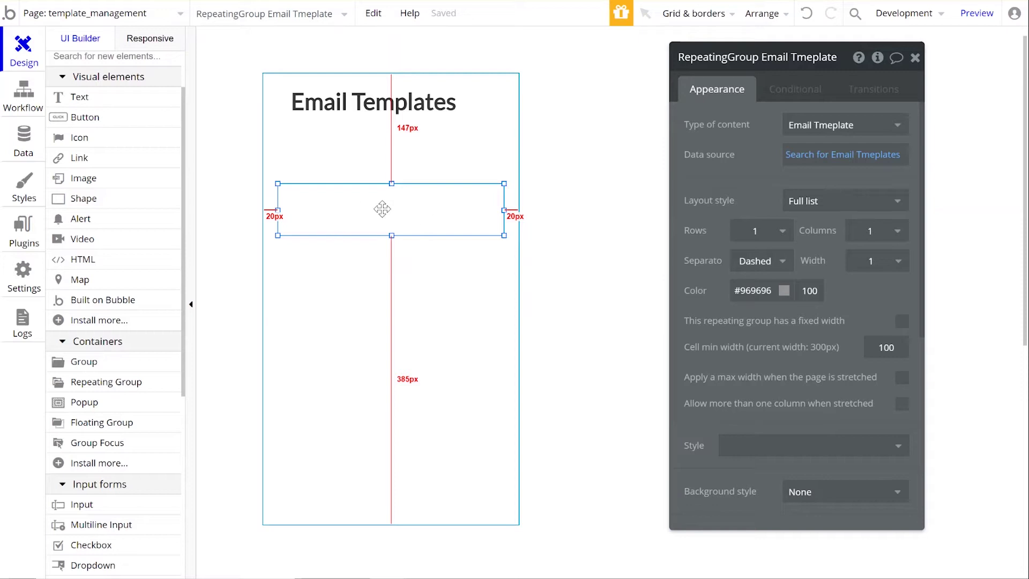
Draw a text element about 207 px wide and 29 px tall inside the repeating group's cell and center it horizontally.
{"action": "left_click", "coordinate": [78, 97]}
{"action": "left_click_drag", "start_coordinate": [313, 196], "coordinate": [469, 219]}
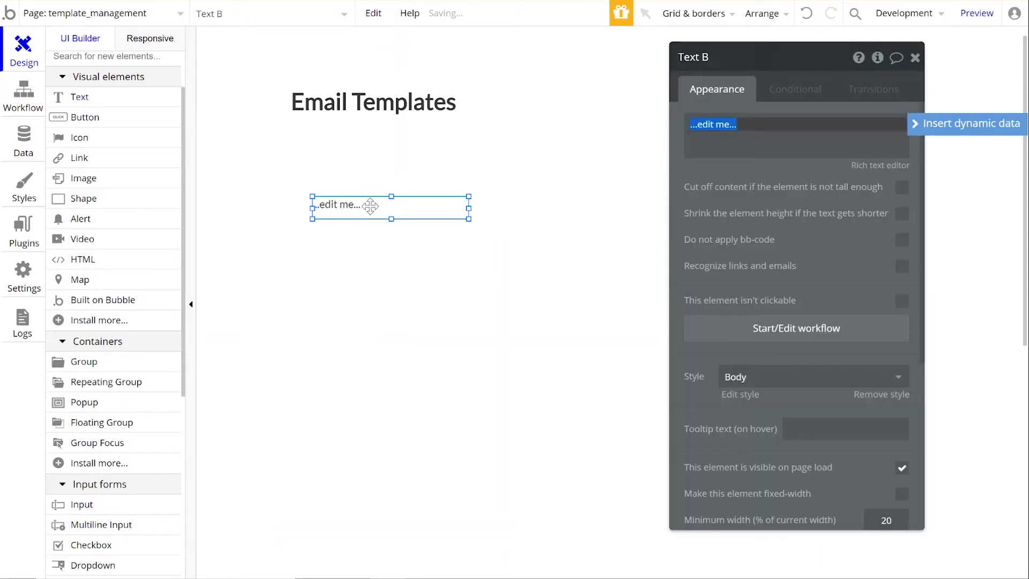
{"action": "right_click", "coordinate": [374, 210]}
{"action": "left_click", "coordinate": [433, 487]}
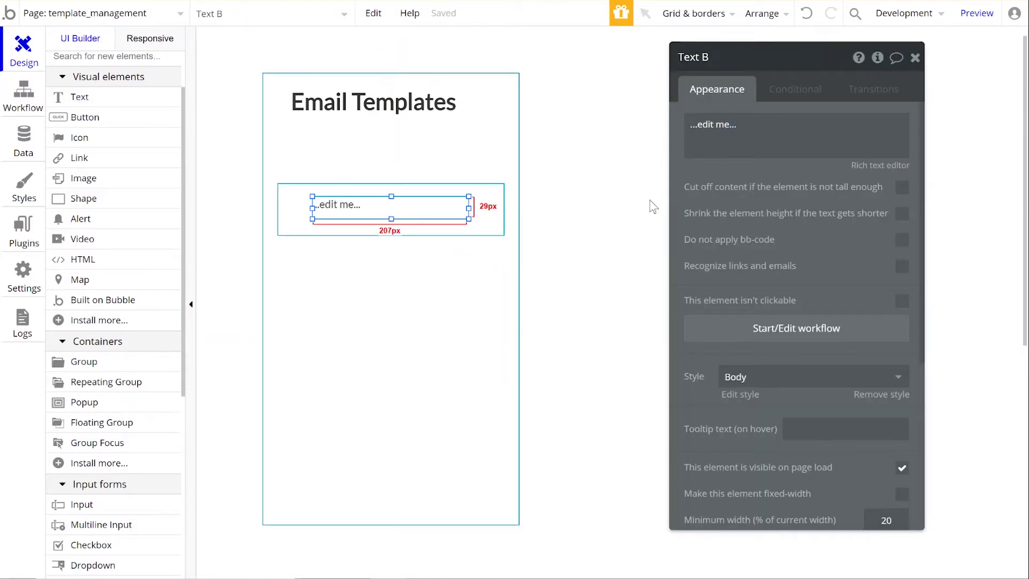
Make the cell text show Current cell's Email Tmeplate's Template Name dynamically, and widen it toward both sides of the cell.
{"action": "left_click", "coordinate": [845, 134]}
{"action": "left_click", "coordinate": [921, 124]}
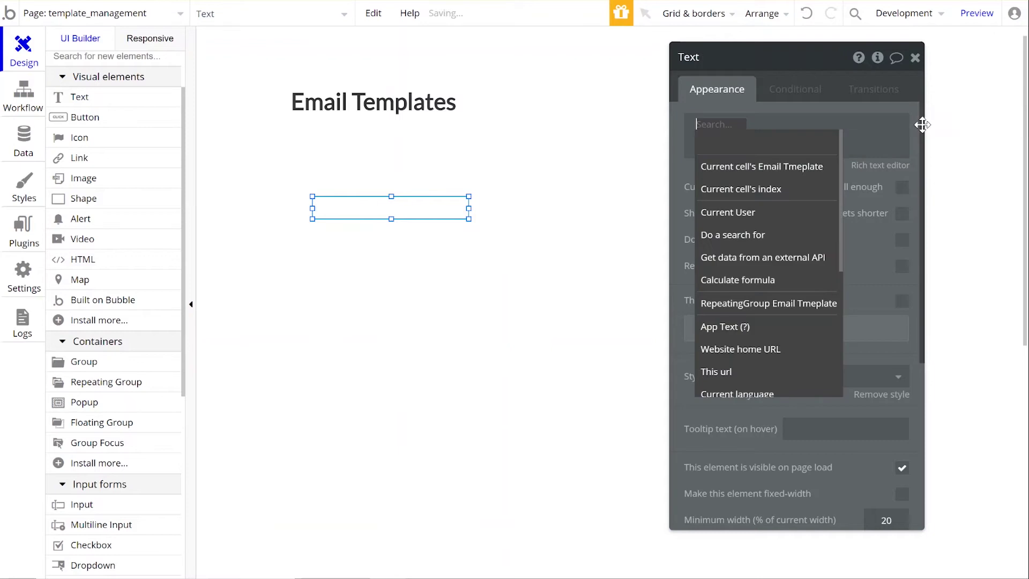
{"action": "left_click", "coordinate": [731, 167]}
{"action": "left_click", "coordinate": [884, 187]}
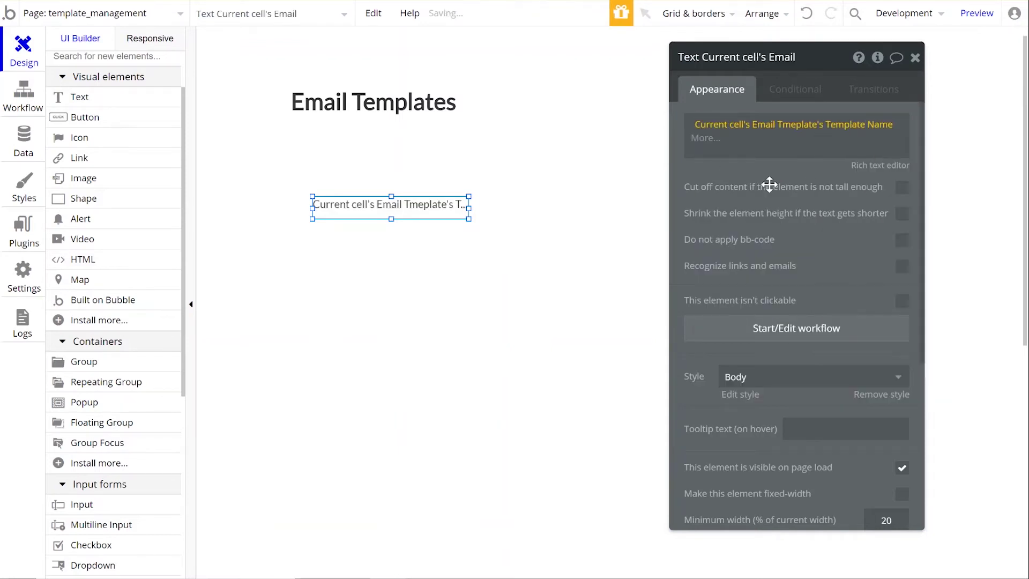
{"action": "left_click_drag", "start_coordinate": [312, 209], "coordinate": [301, 210]}
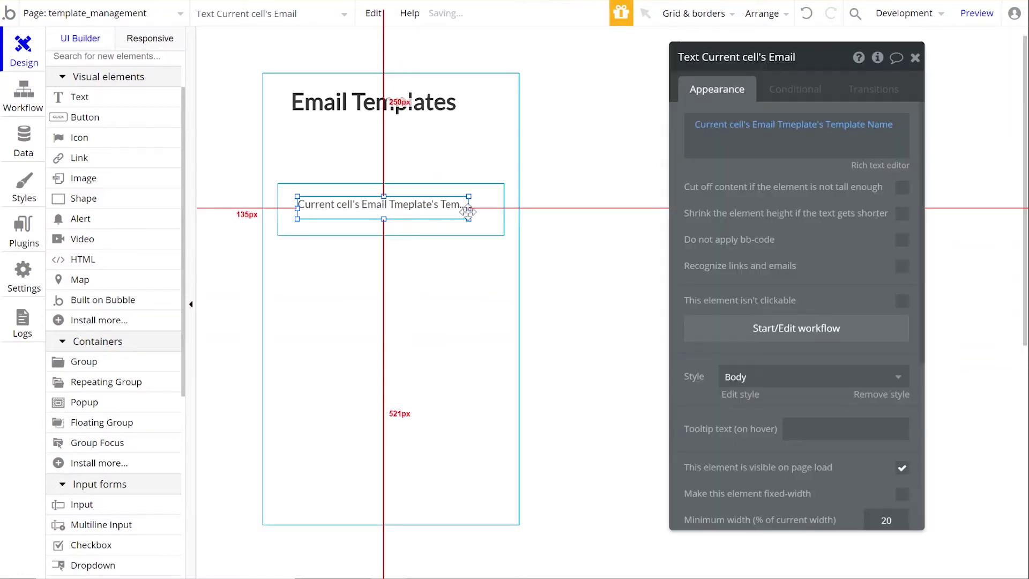
{"action": "left_click_drag", "start_coordinate": [468, 208], "coordinate": [482, 208]}
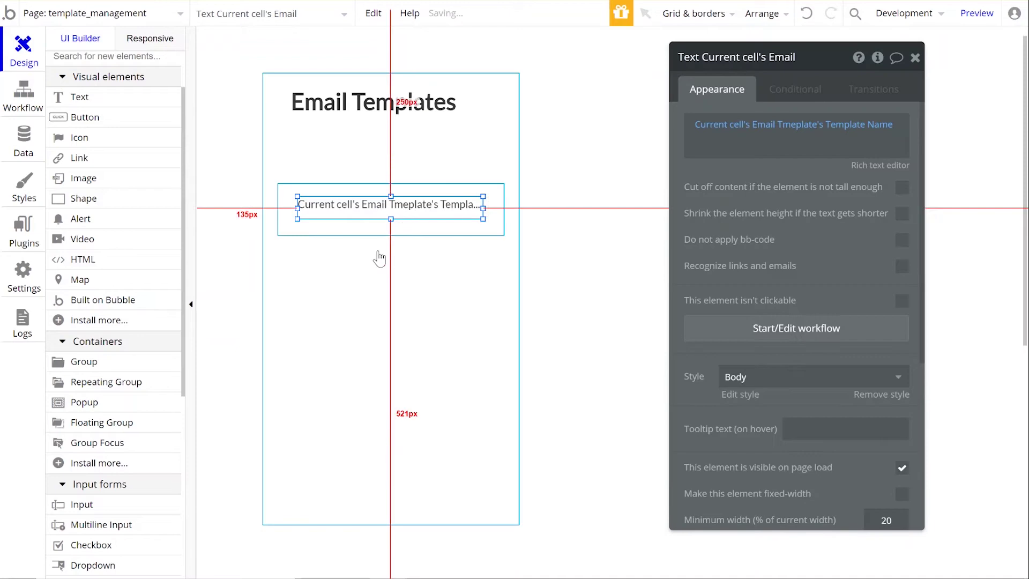
Wrap the template name text in a group and widen that group to nearly the full cell width.
{"action": "right_click", "coordinate": [348, 216]}
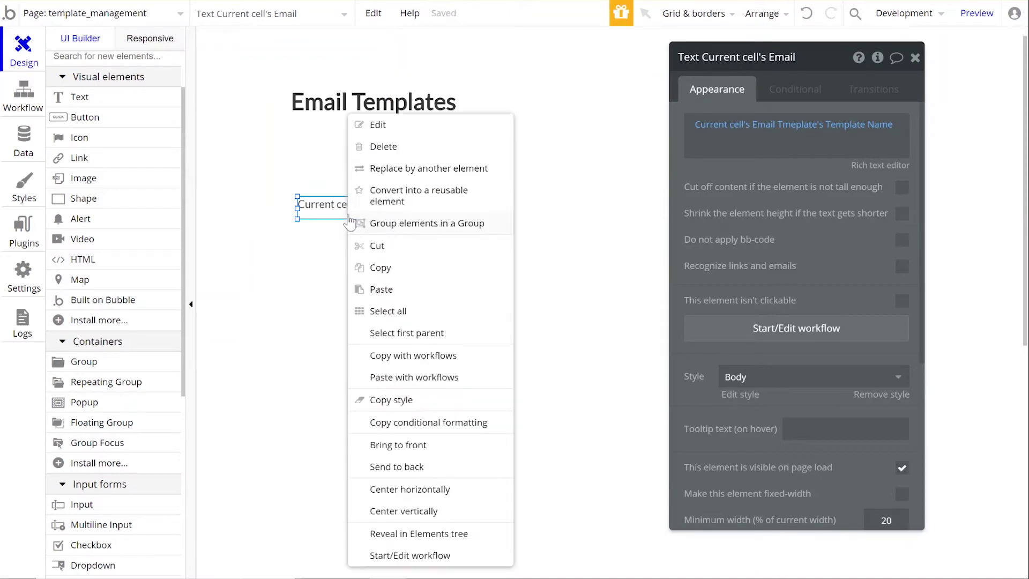
{"action": "left_click", "coordinate": [401, 223]}
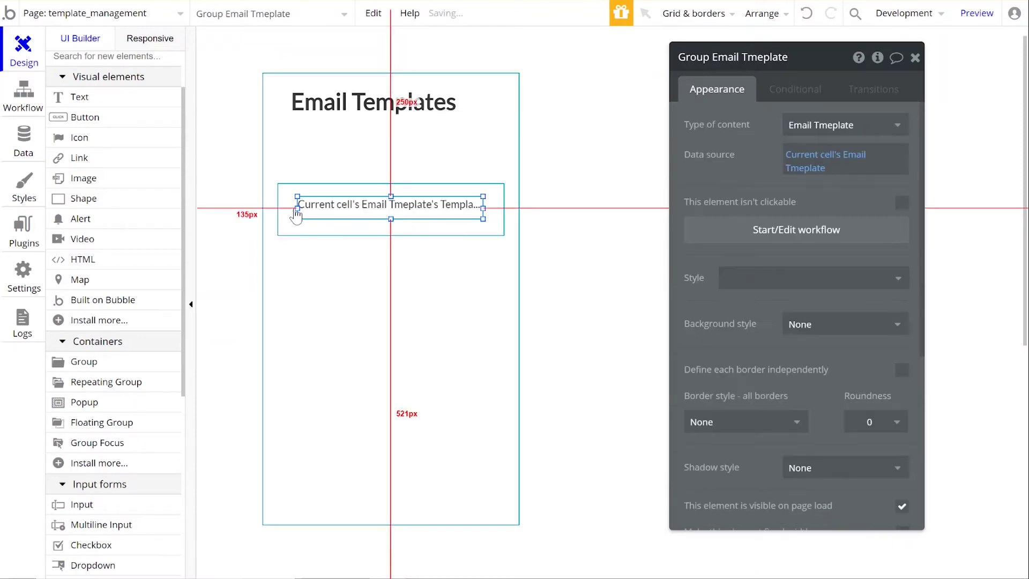
{"action": "left_click_drag", "start_coordinate": [479, 210], "coordinate": [522, 214]}
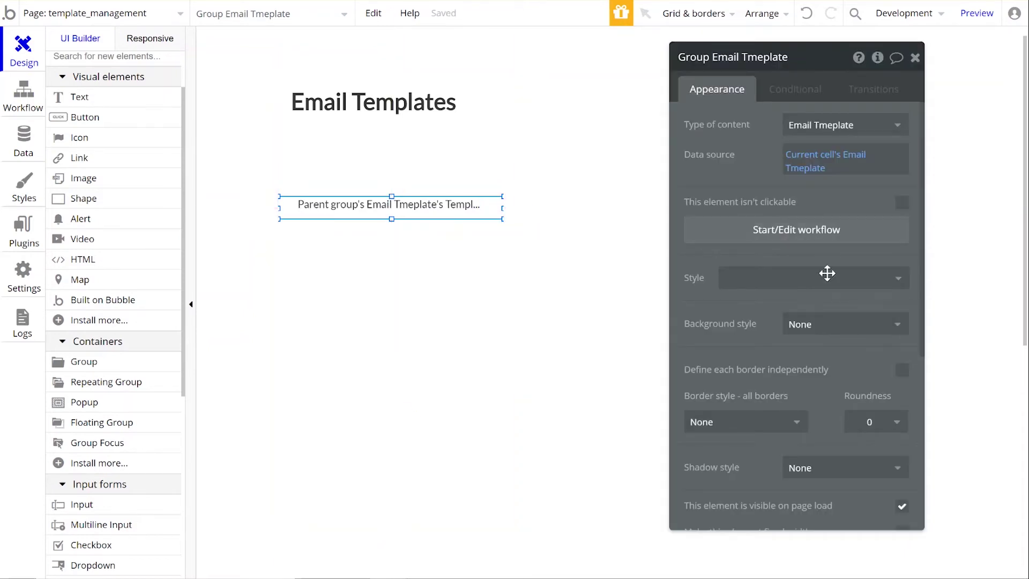
Give the group around the template name a flat background color of light gray #E0E0E0.
{"action": "left_click", "coordinate": [809, 323]}
{"action": "left_click", "coordinate": [819, 368]}
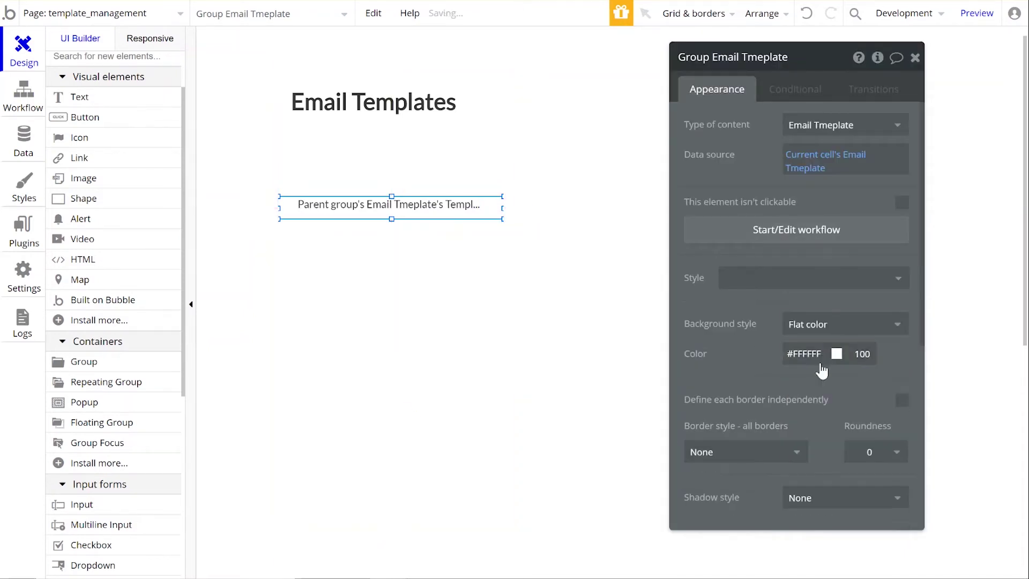
{"action": "left_click", "coordinate": [794, 358]}
{"action": "left_click", "coordinate": [906, 489]}
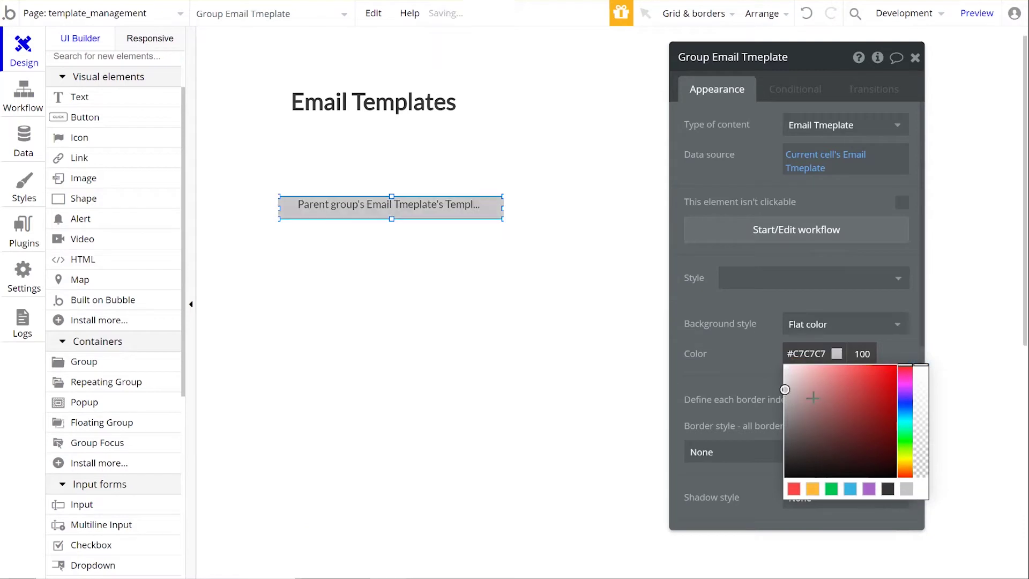
{"action": "left_click_drag", "start_coordinate": [784, 390], "coordinate": [774, 378]}
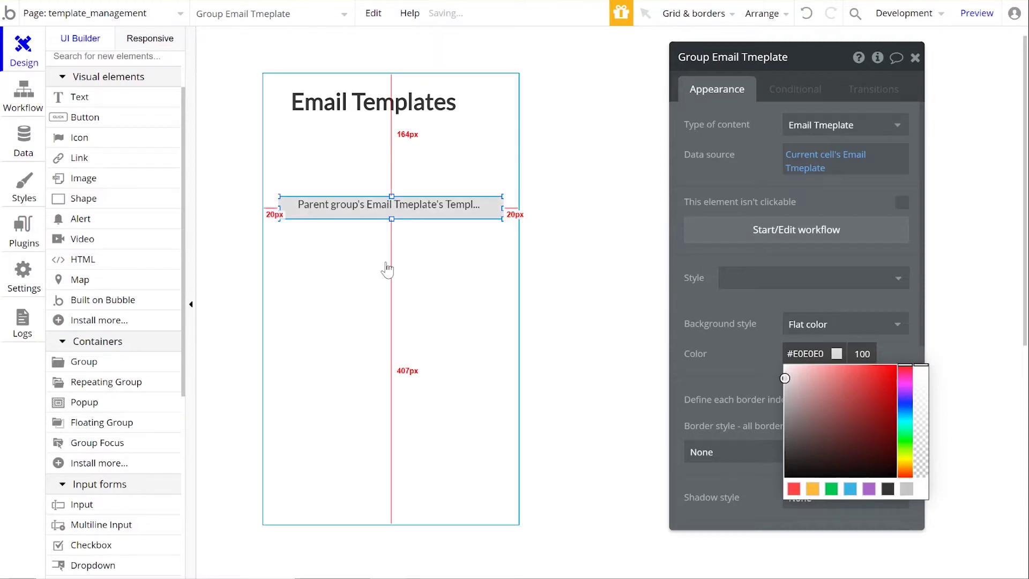
Reduce the repeating group's height to about 62 px and center the gray group vertically in its cell.
{"action": "left_click", "coordinate": [397, 233]}
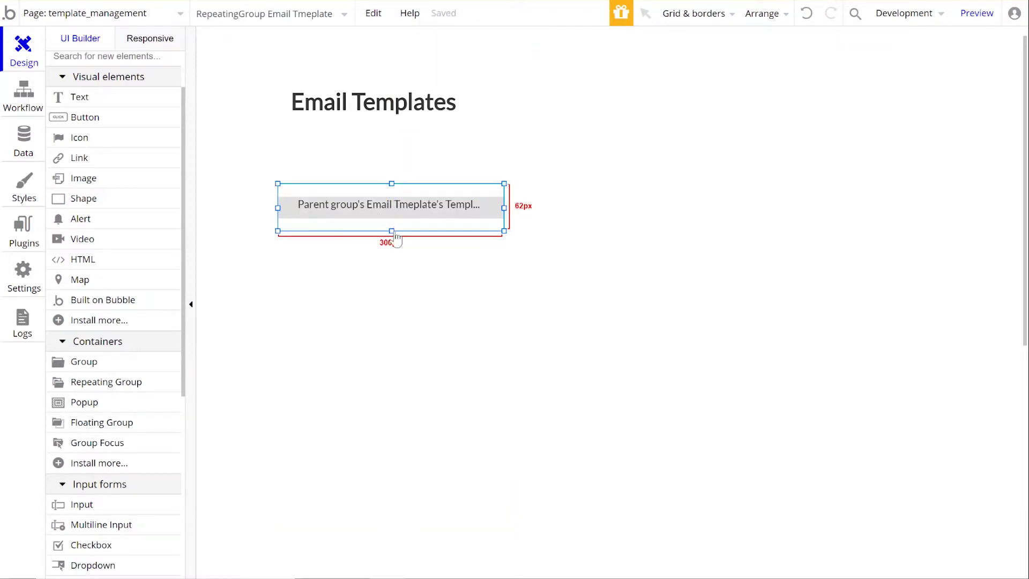
{"action": "left_click", "coordinate": [302, 209]}
{"action": "right_click", "coordinate": [309, 211]}
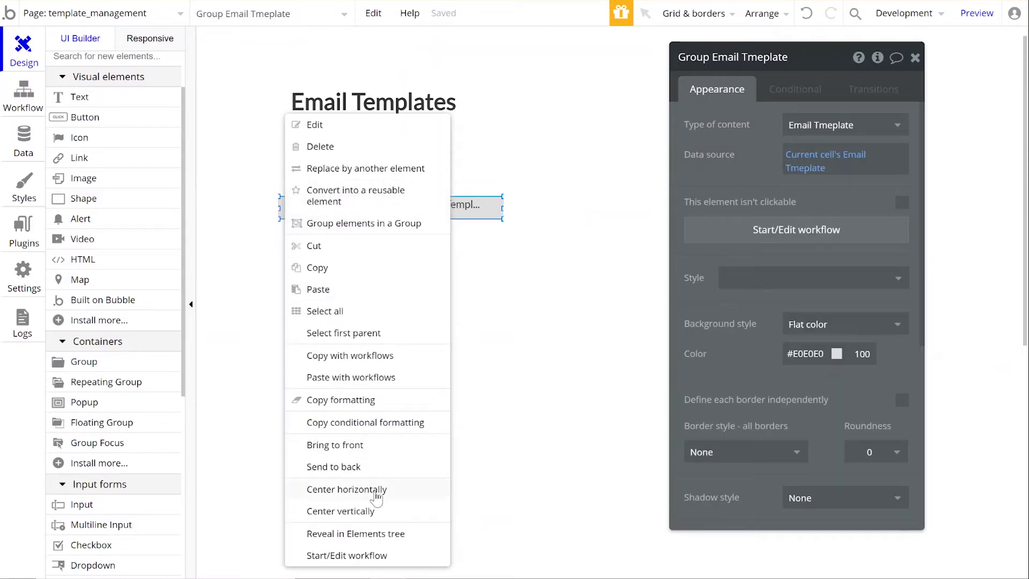
{"action": "left_click", "coordinate": [343, 511]}
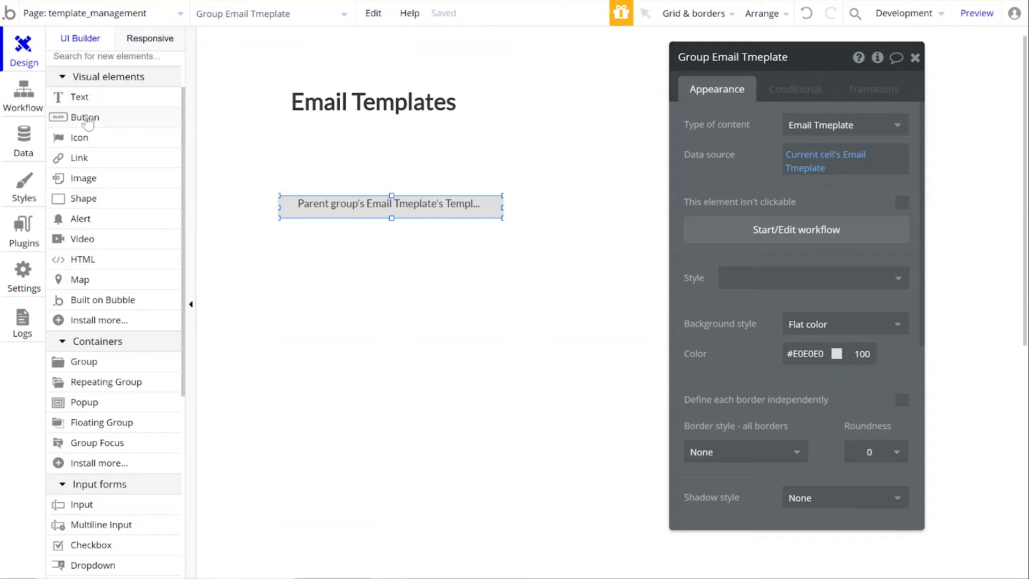
Place a button below the Email Templates heading and align the heading's left edge with the button.
{"action": "left_click", "coordinate": [85, 117]}
{"action": "left_click_drag", "start_coordinate": [487, 153], "coordinate": [304, 156]}
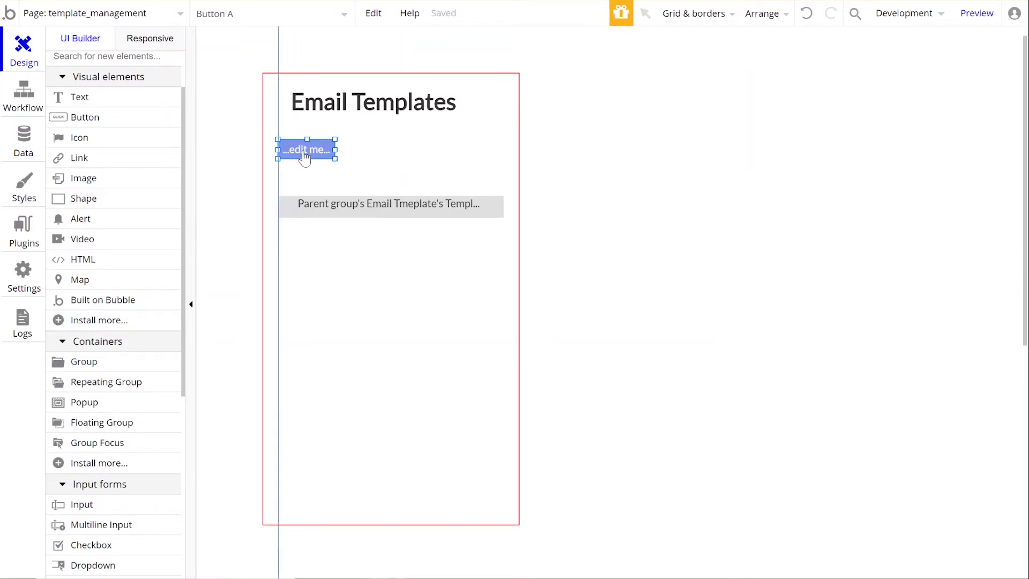
{"action": "left_click_drag", "start_coordinate": [305, 114], "coordinate": [301, 111]}
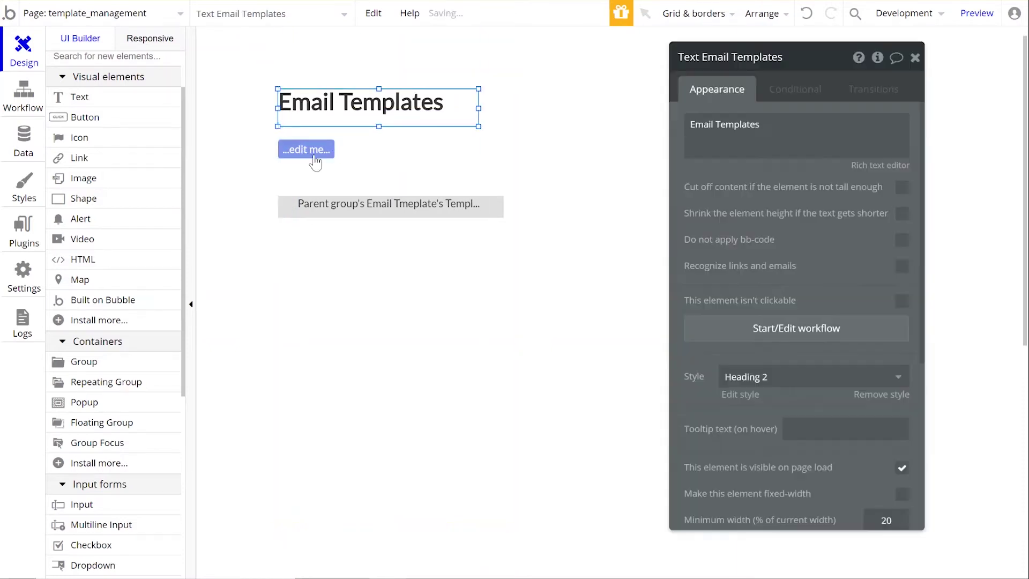
Label the new button "New" and apply the Transparent Button style to it.
{"action": "left_click", "coordinate": [305, 150]}
{"action": "left_click", "coordinate": [764, 124]}
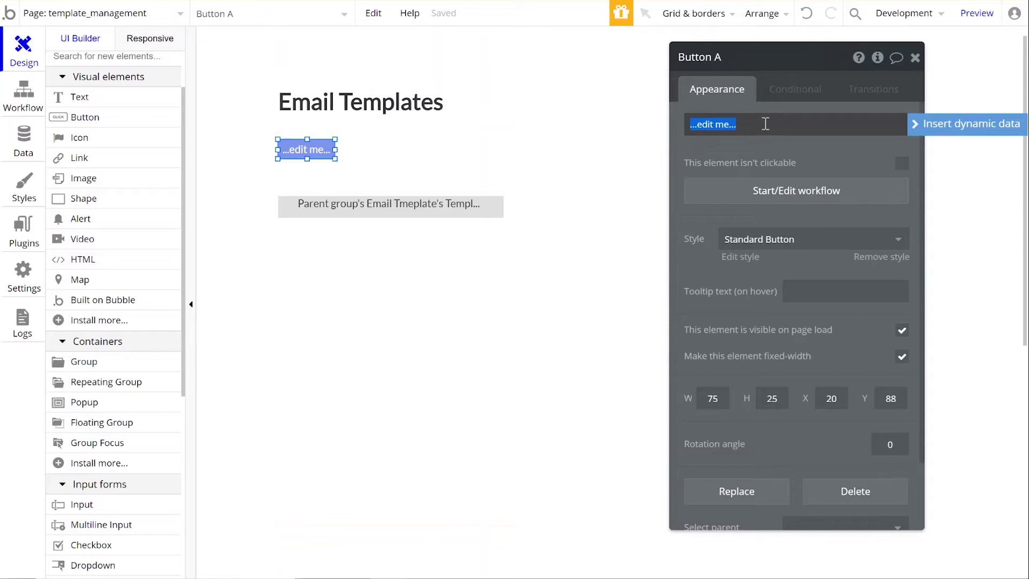
{"action": "type", "text": "New"}
{"action": "left_click", "coordinate": [756, 239]}
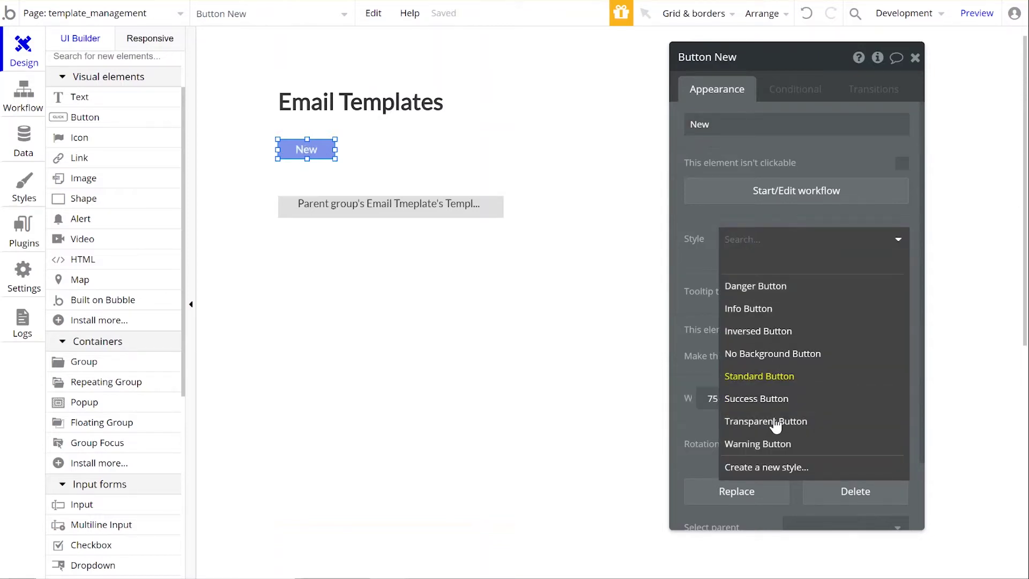
{"action": "left_click", "coordinate": [778, 422]}
Move the repeating group up slightly toward the New button and increase the button's height to about 29 px.
{"action": "left_click_drag", "start_coordinate": [340, 188], "coordinate": [340, 179]}
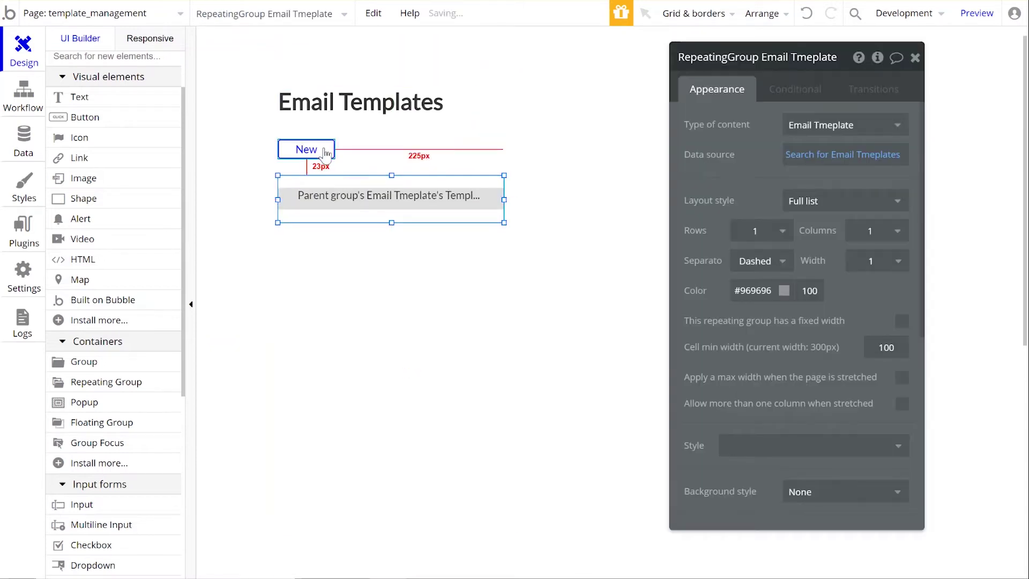
{"action": "left_click", "coordinate": [306, 144]}
{"action": "left_click_drag", "start_coordinate": [306, 137], "coordinate": [306, 135]}
Duplicate the Template List group and place the copy to the right of the original, level with it.
{"action": "left_click", "coordinate": [424, 289]}
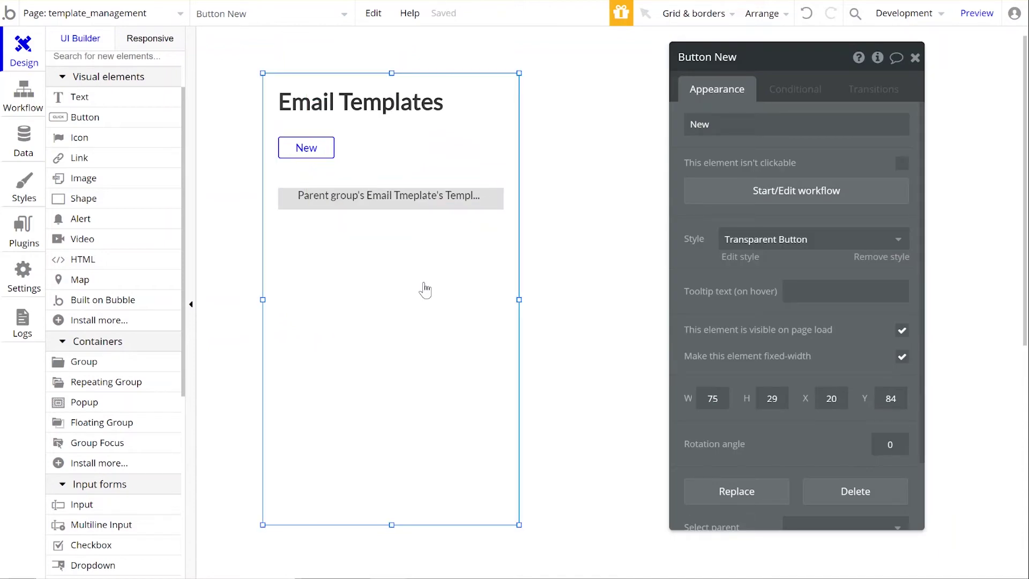
{"action": "scroll", "coordinate": [629, 121], "scroll_direction": "down", "scroll_amount": 1}
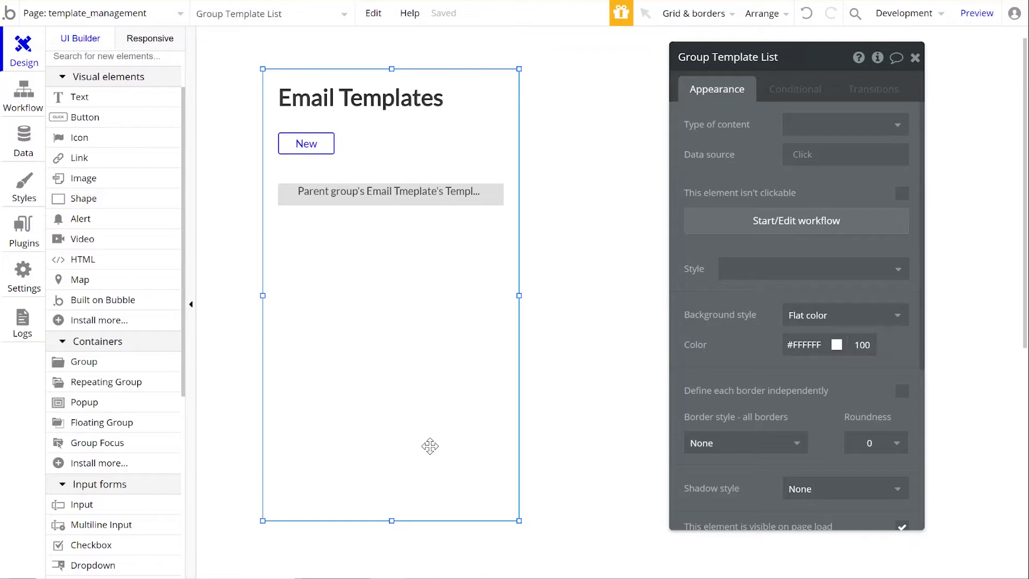
{"action": "key", "text": "ctrl+c"}
{"action": "key", "text": "ctrl+v"}
{"action": "left_click_drag", "start_coordinate": [420, 436], "coordinate": [851, 431]}
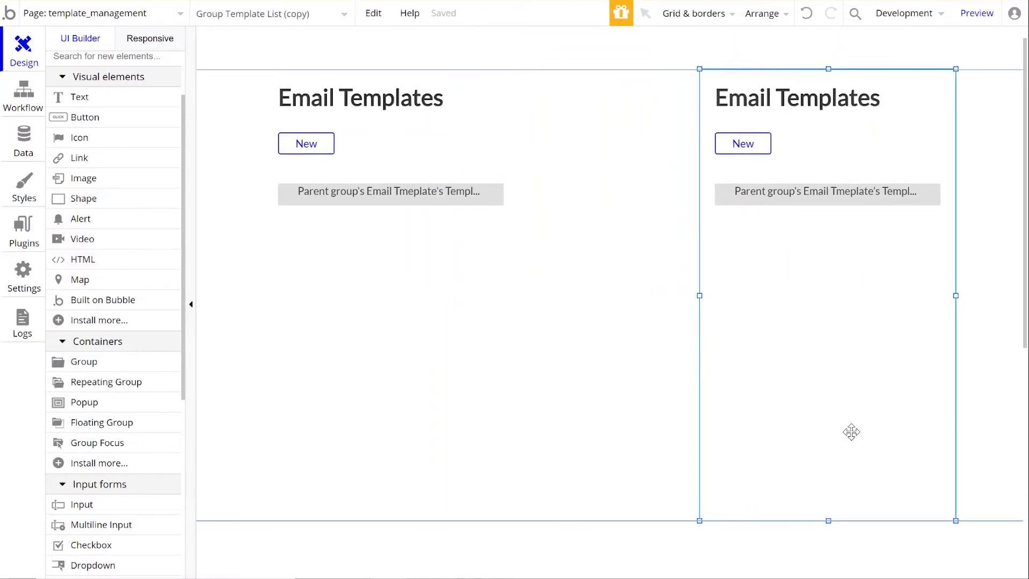
Rename the copied group as Group Current Template.
{"action": "double_click", "coordinate": [851, 432]}
{"action": "left_click", "coordinate": [838, 68]}
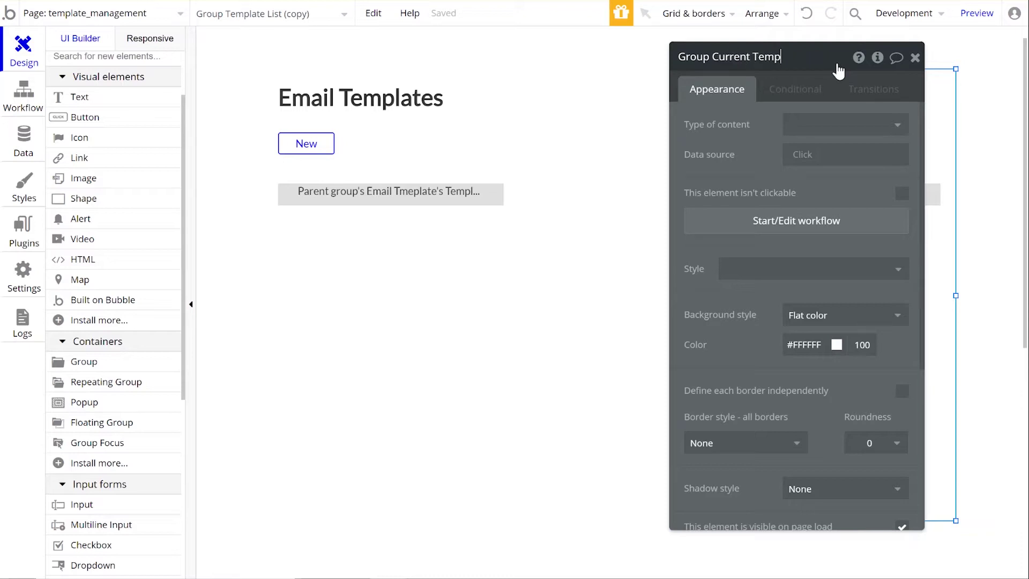
{"action": "key", "text": "ctrl+a"}
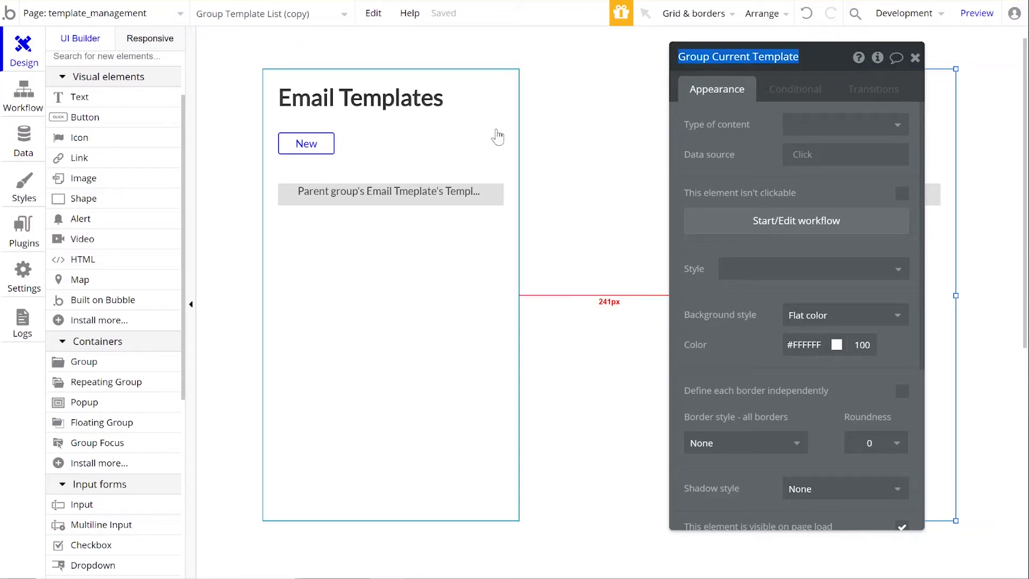
{"action": "left_click", "coordinate": [758, 138]}
Create a custom state named Email Template, of type Email Tmeplate, on Group Current Template.
{"action": "left_click", "coordinate": [877, 57]}
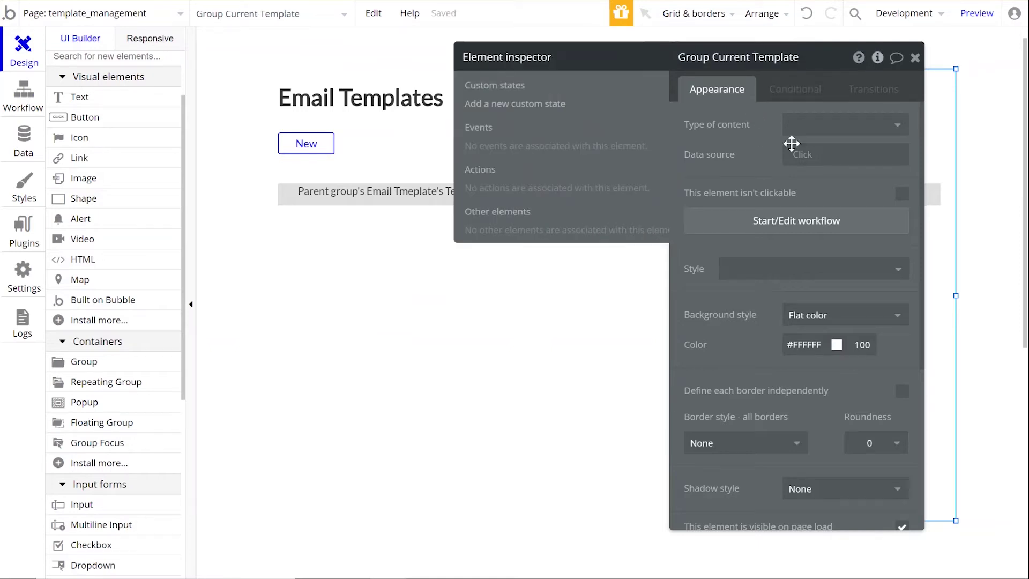
{"action": "left_click", "coordinate": [498, 105]}
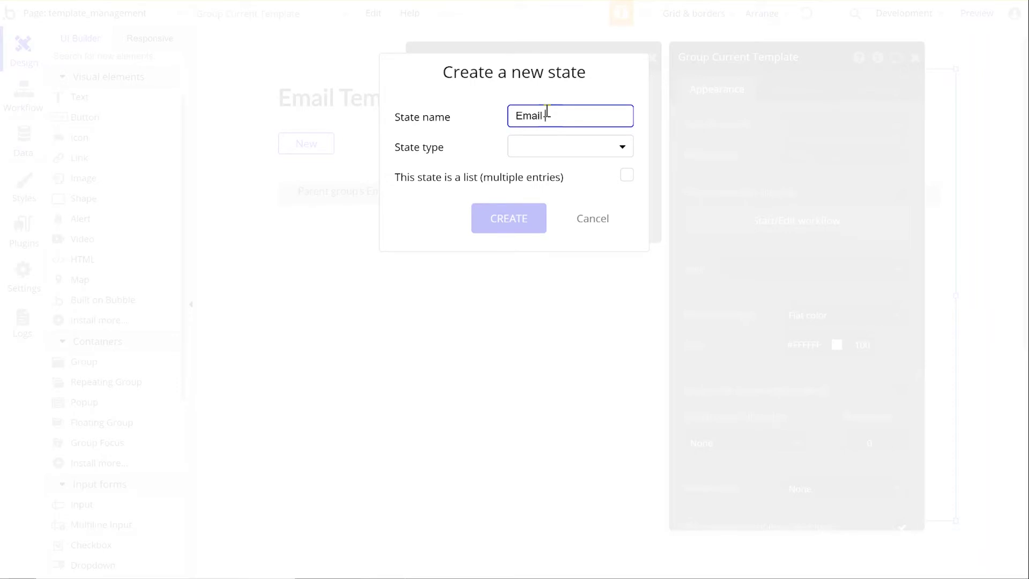
{"action": "left_click", "coordinate": [544, 148]}
{"action": "scroll", "coordinate": [563, 361], "scroll_direction": "down", "scroll_amount": 1}
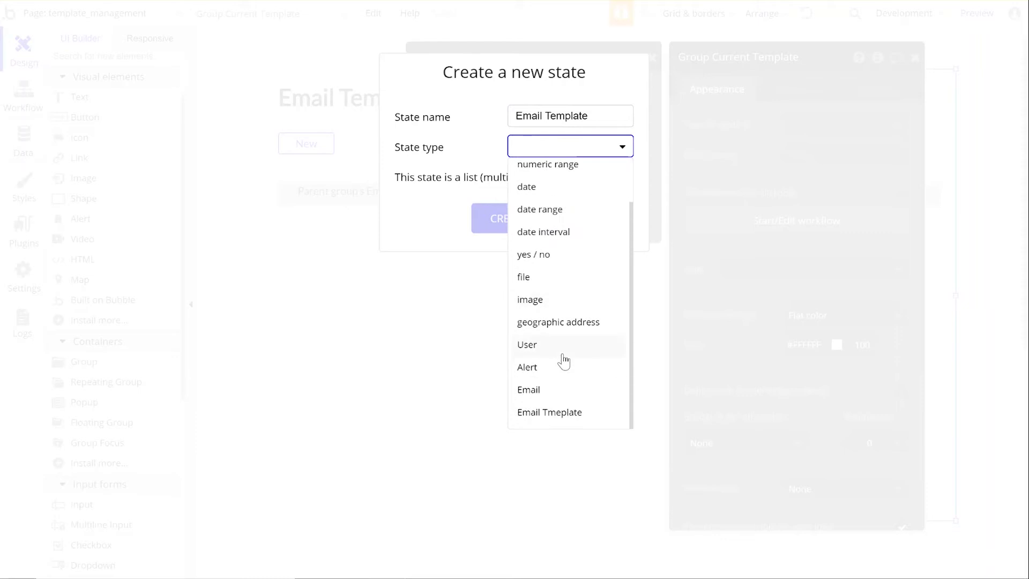
{"action": "left_click", "coordinate": [549, 412]}
{"action": "left_click", "coordinate": [526, 234]}
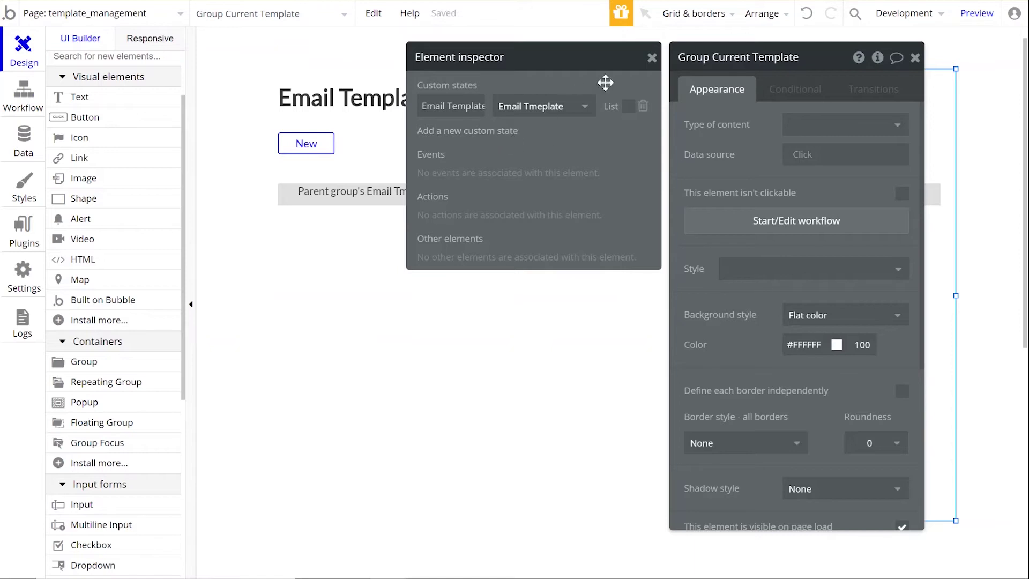
{"action": "left_click", "coordinate": [652, 58]}
Add a condition to Group Current Template that makes it visible when its Email Template state is not empty.
{"action": "left_click_drag", "start_coordinate": [806, 55], "coordinate": [586, 153]}
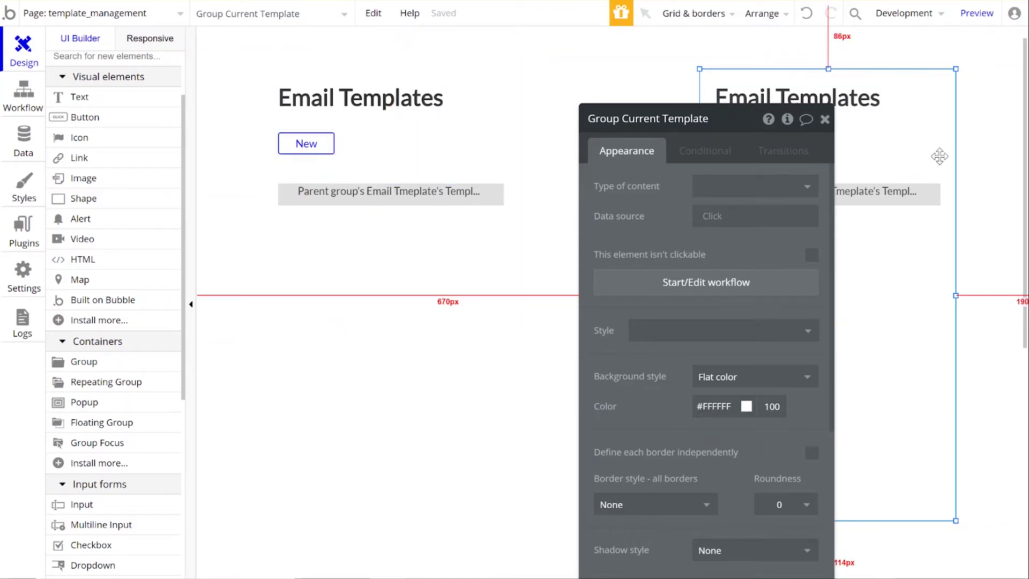
{"action": "left_click_drag", "start_coordinate": [740, 129], "coordinate": [568, 78]}
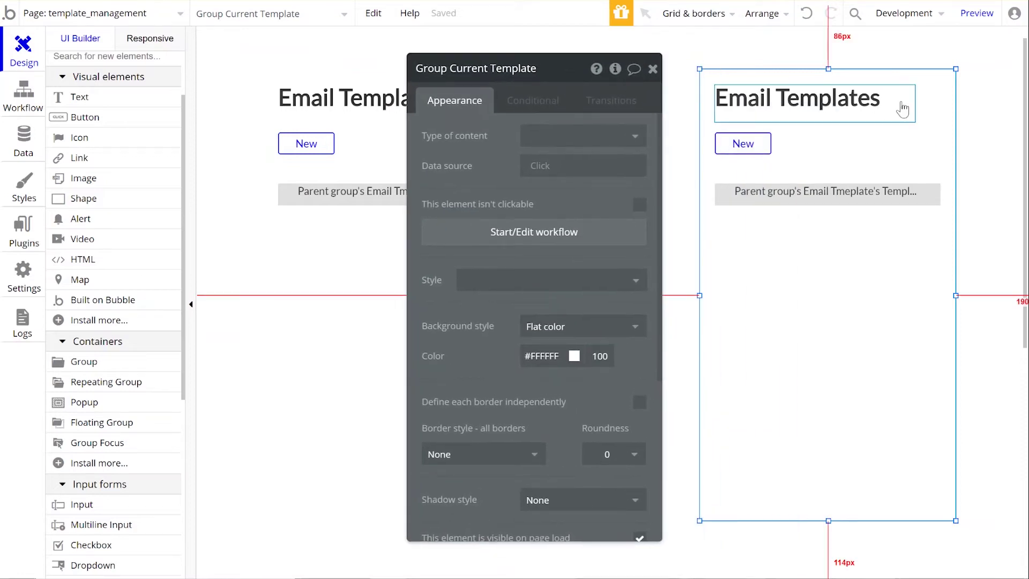
{"action": "left_click", "coordinate": [537, 103]}
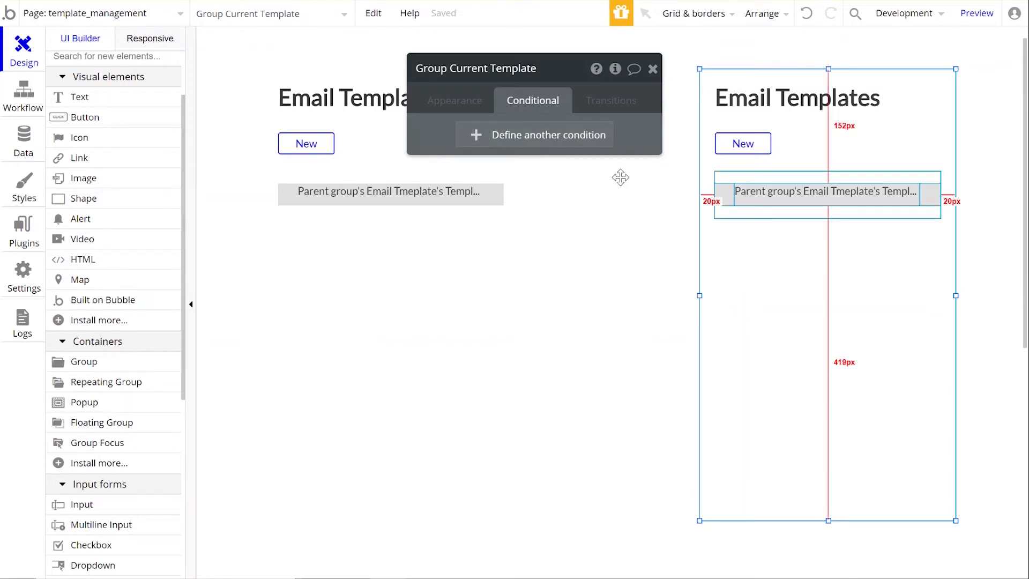
{"action": "left_click", "coordinate": [479, 138]}
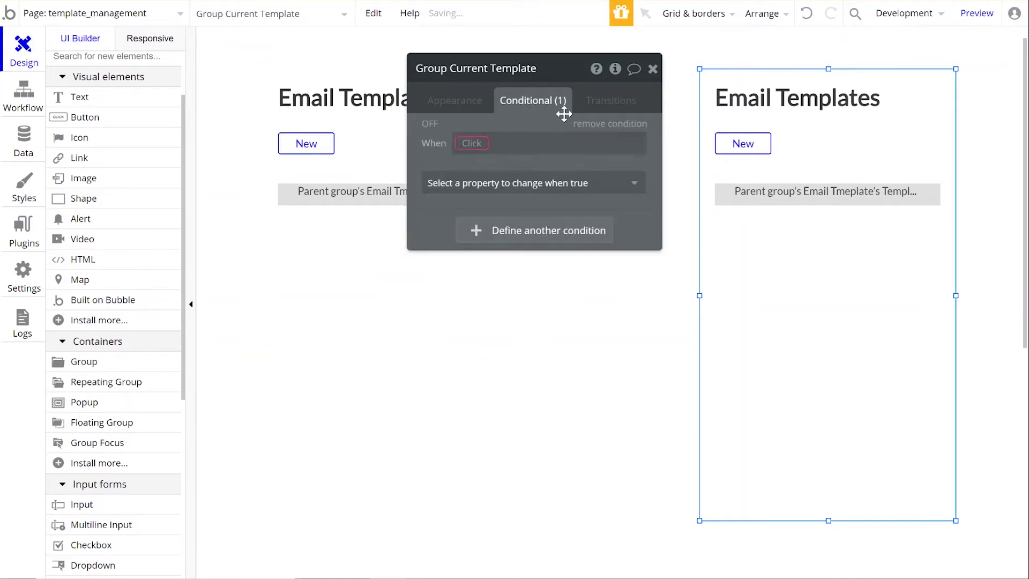
{"action": "left_click", "coordinate": [462, 143]}
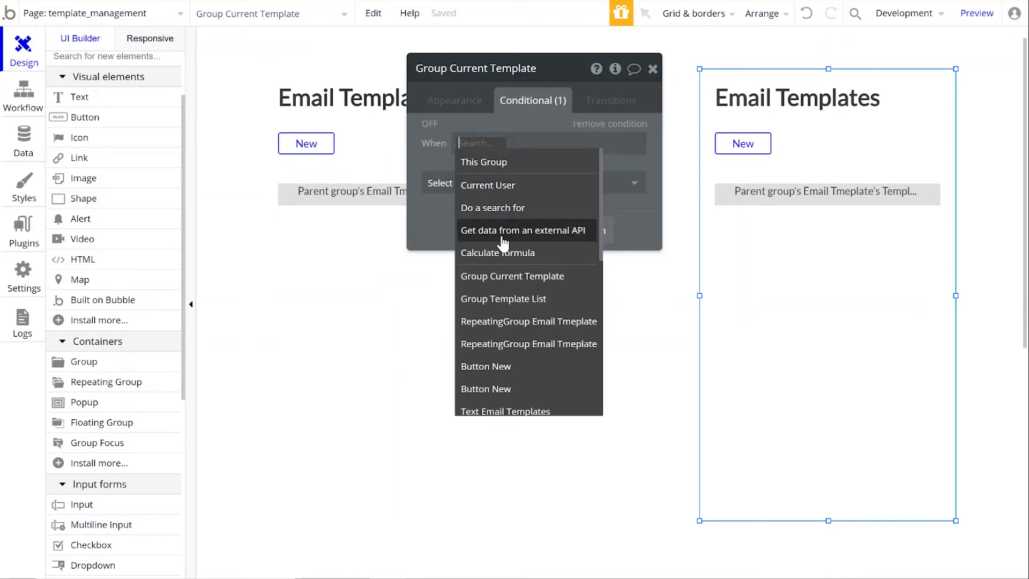
{"action": "left_click", "coordinate": [498, 277]}
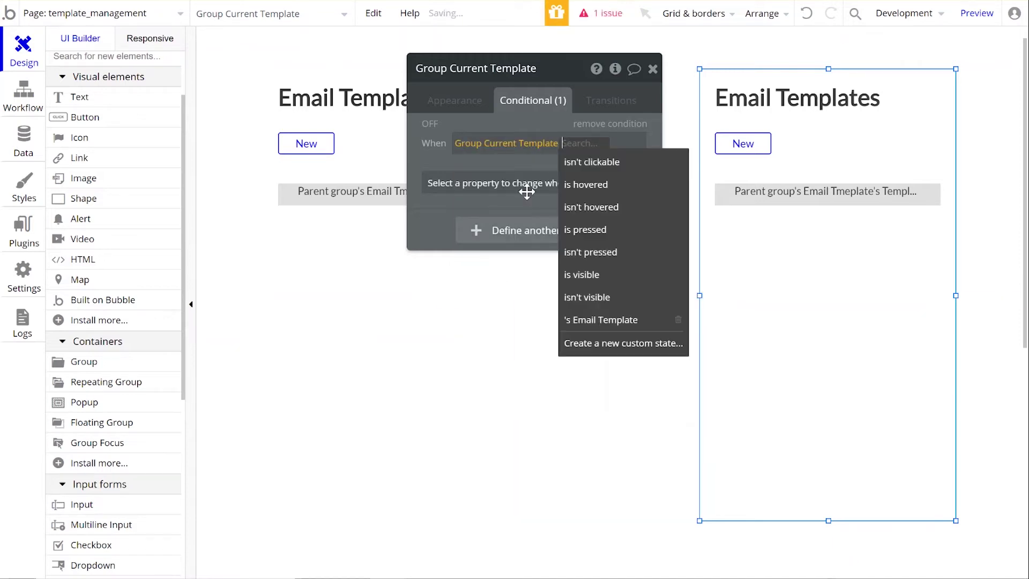
{"action": "left_click", "coordinate": [593, 321]}
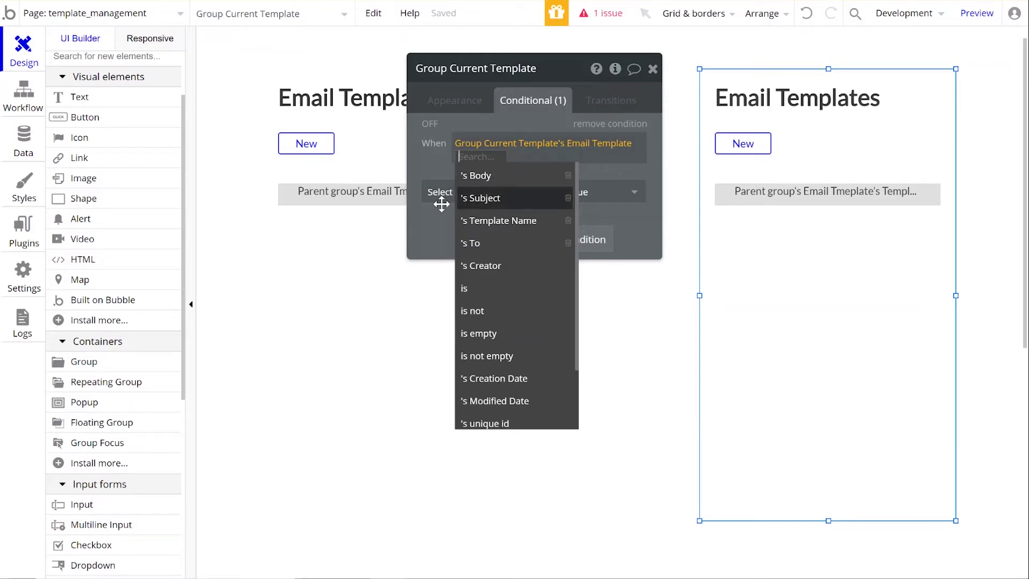
{"action": "scroll", "coordinate": [514, 321], "scroll_direction": "down", "scroll_amount": 1}
{"action": "left_click", "coordinate": [530, 348]}
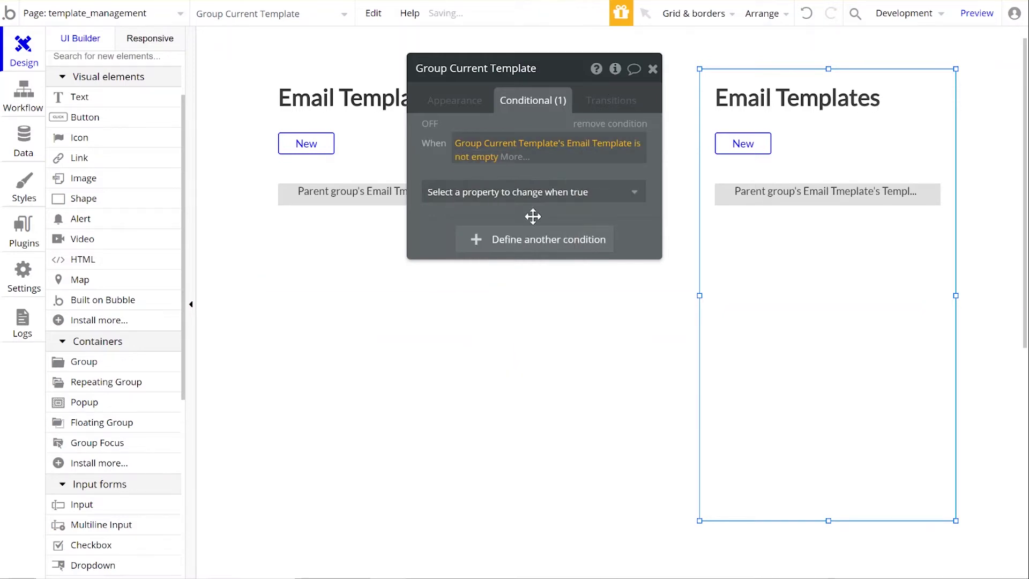
{"action": "left_click", "coordinate": [534, 193]}
{"action": "left_click", "coordinate": [461, 238]}
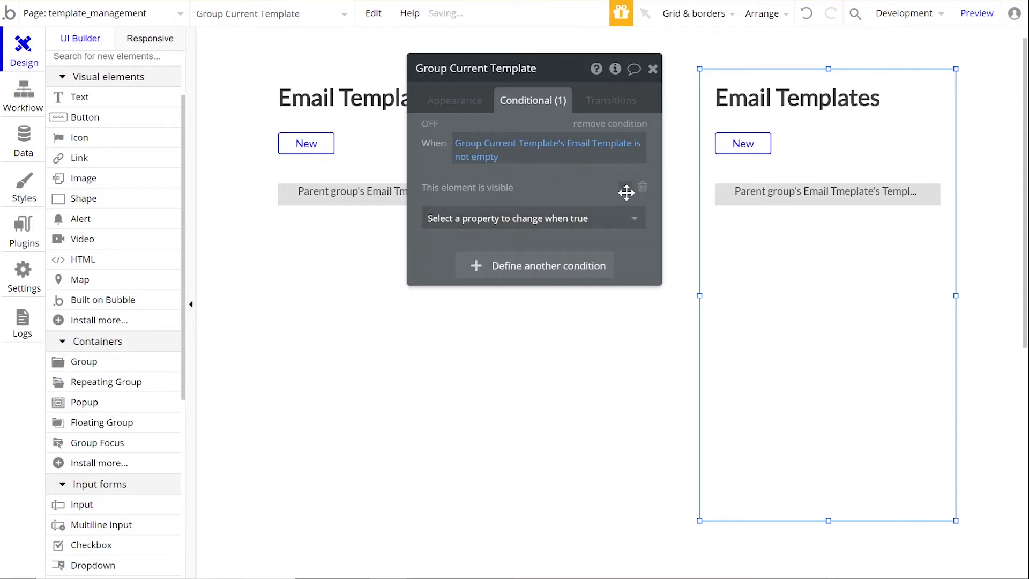
Duplicate the visibility condition and change the copy so the group is not visible when its Email Template is empty.
{"action": "right_click", "coordinate": [428, 141]}
{"action": "left_click", "coordinate": [521, 102]}
{"action": "right_click", "coordinate": [448, 138]}
{"action": "left_click", "coordinate": [514, 122]}
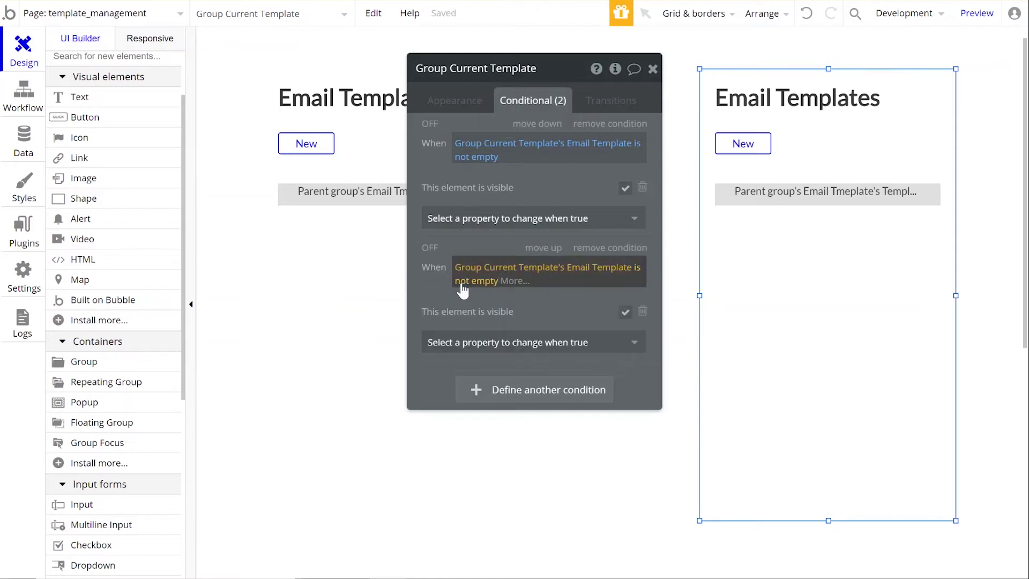
{"action": "left_click", "coordinate": [466, 282]}
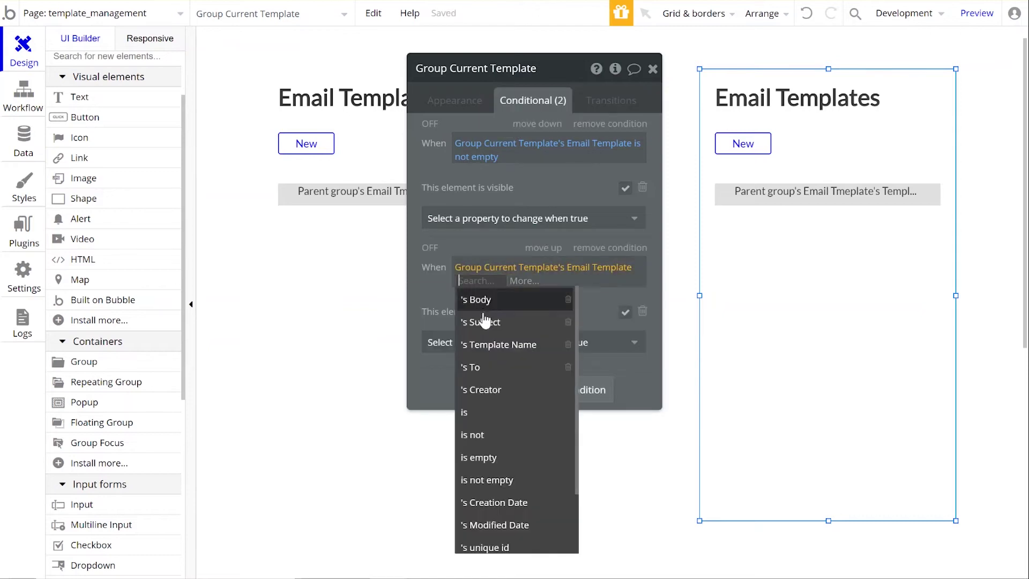
{"action": "left_click", "coordinate": [493, 456]}
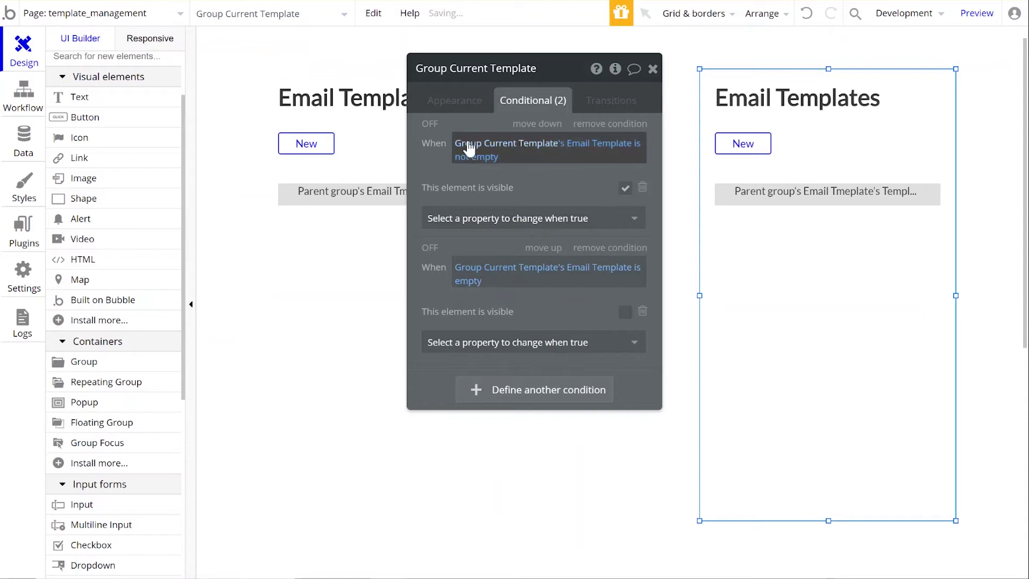
Reduce the copied heading's height to about 32 px and change its text to "Template Name:".
{"action": "left_click", "coordinate": [812, 107]}
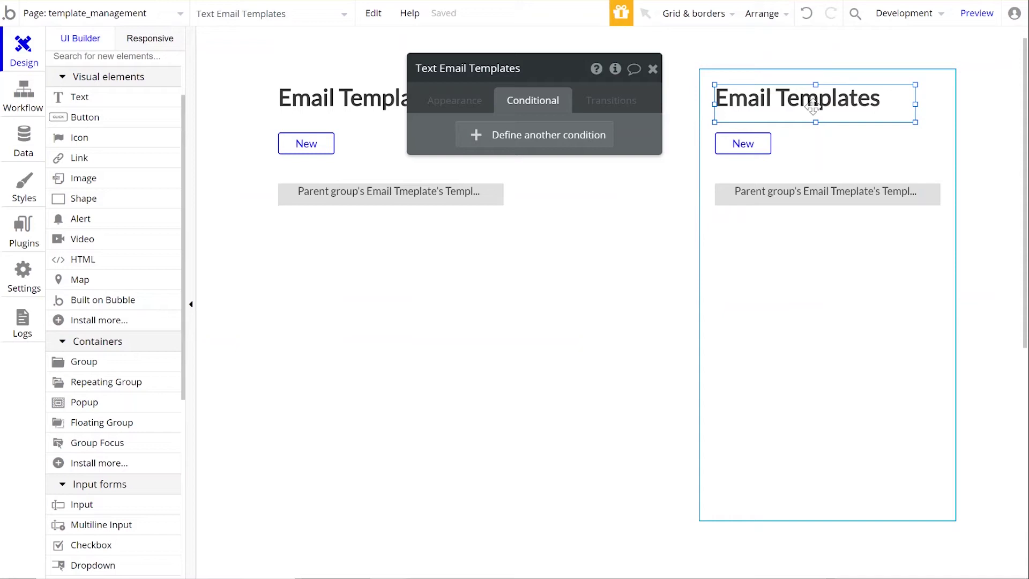
{"action": "left_click_drag", "start_coordinate": [818, 127], "coordinate": [817, 114]}
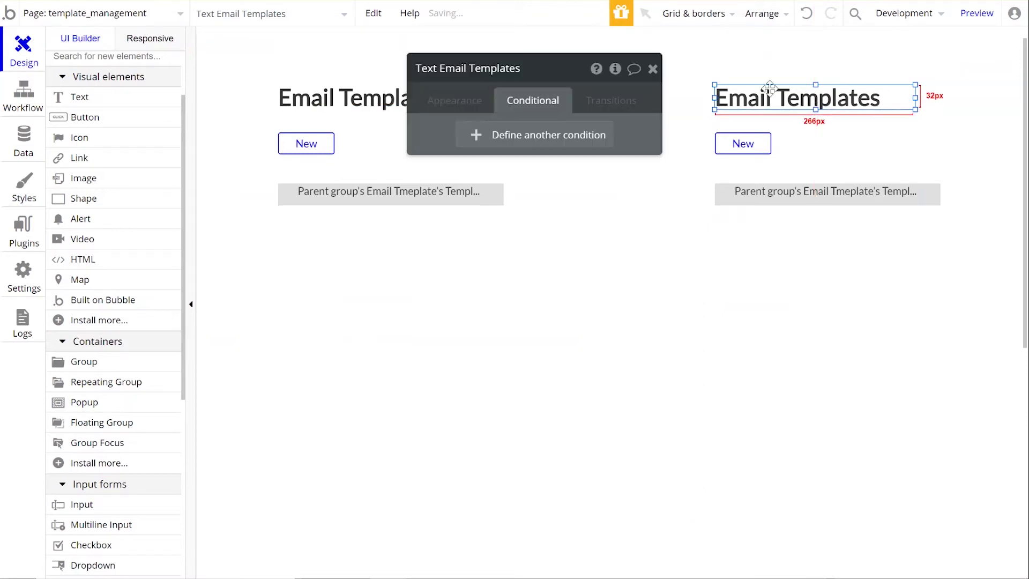
{"action": "left_click", "coordinate": [455, 100]}
{"action": "triple_click", "coordinate": [482, 135]}
{"action": "type", "text": "T"}
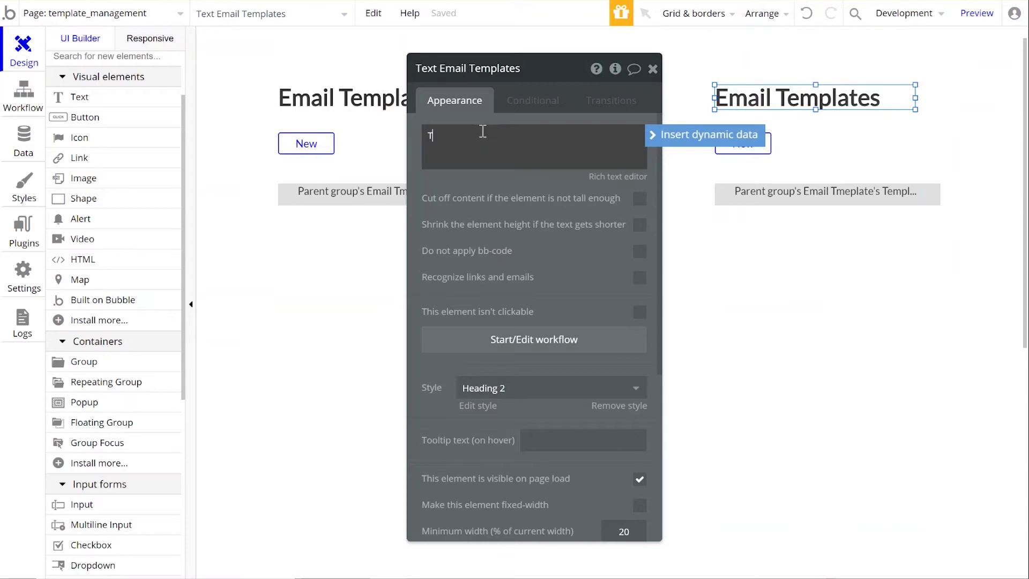
{"action": "type", "text": "enmp"}
{"action": "key", "text": "BackSpace"}
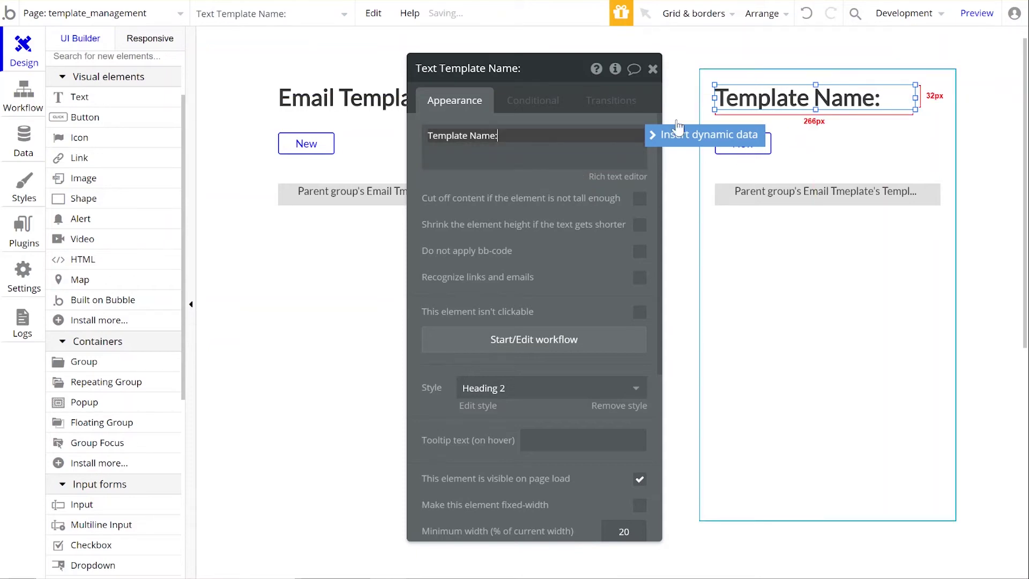
Clear the Heading 2 style from the Template Name: text and set its font size to 16.
{"action": "left_click", "coordinate": [542, 386]}
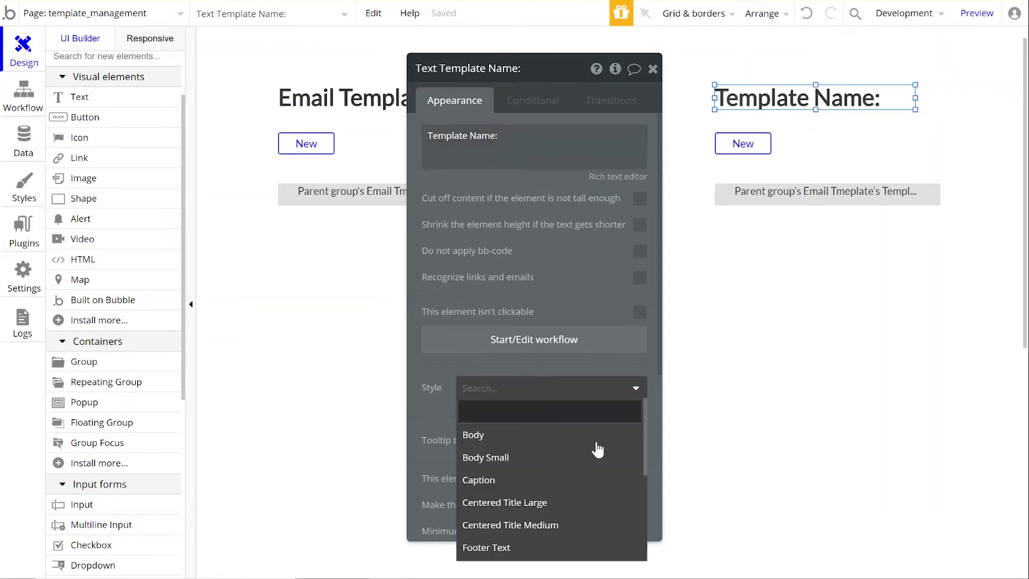
{"action": "left_click", "coordinate": [550, 412]}
{"action": "left_click", "coordinate": [605, 435]}
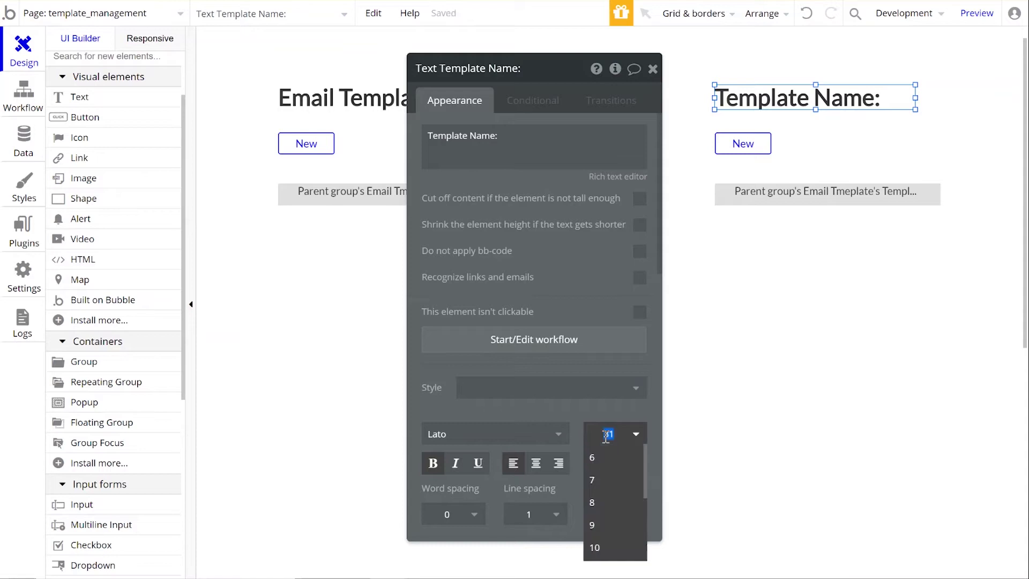
{"action": "key", "text": "Return"}
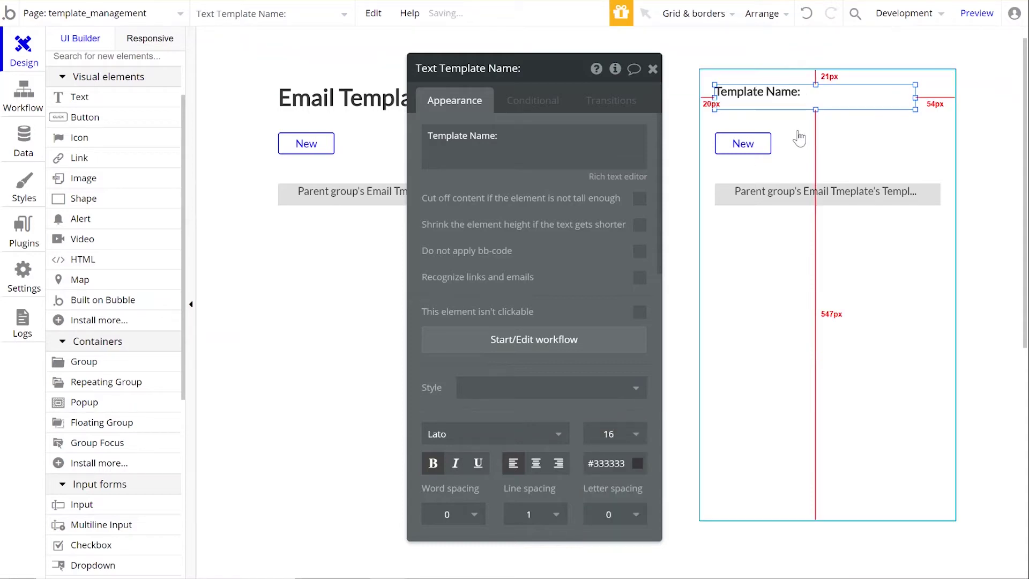
Delete the copied New button and the copied repeating group from Group Current Template.
{"action": "left_click", "coordinate": [765, 145]}
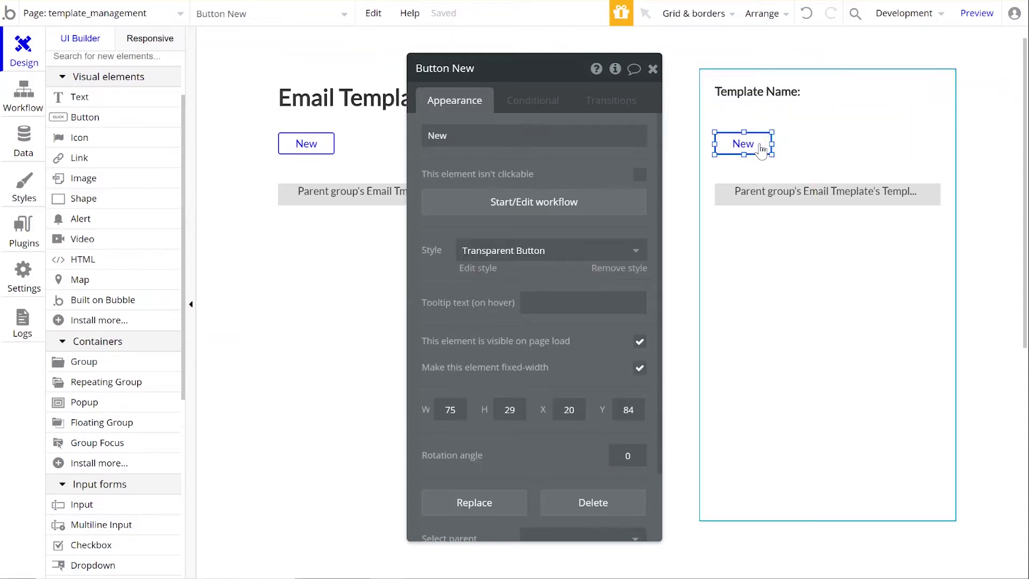
{"action": "key", "text": "Delete"}
{"action": "left_click", "coordinate": [778, 182]}
{"action": "key", "text": "Delete"}
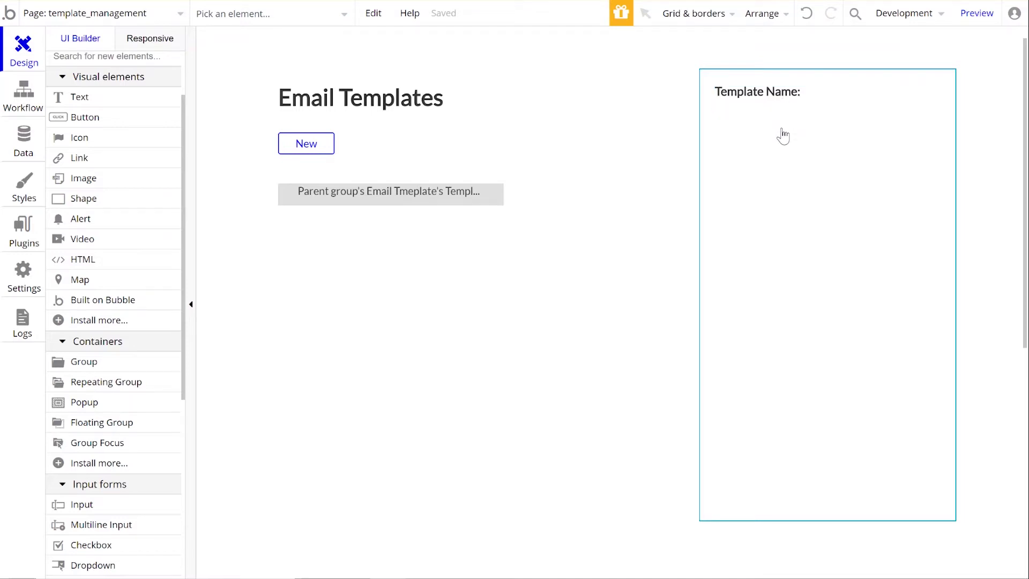
Examine the fields defined for the Email Tmeplate data type and return to the page design.
{"action": "left_click", "coordinate": [24, 142]}
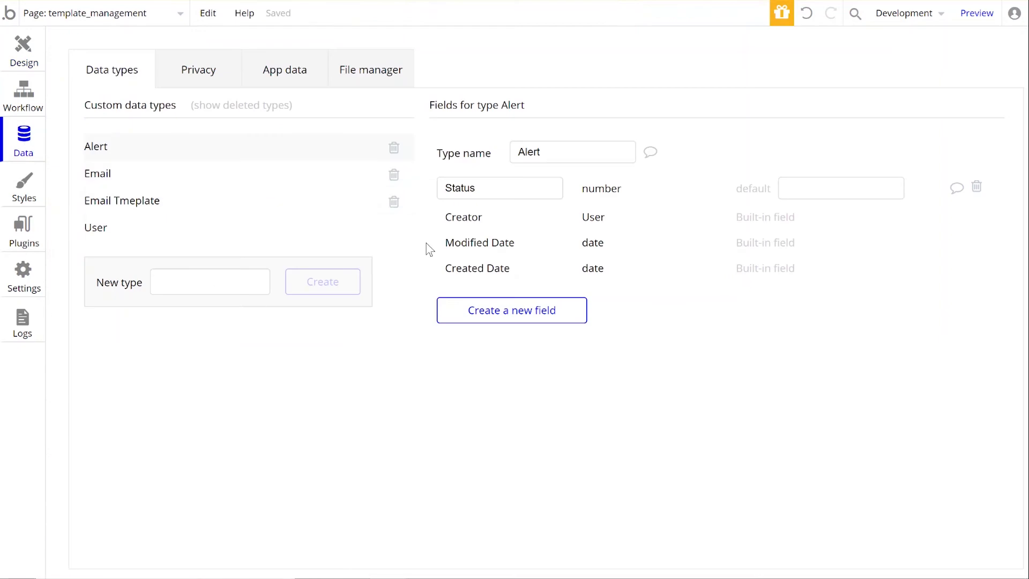
{"action": "left_click", "coordinate": [208, 209]}
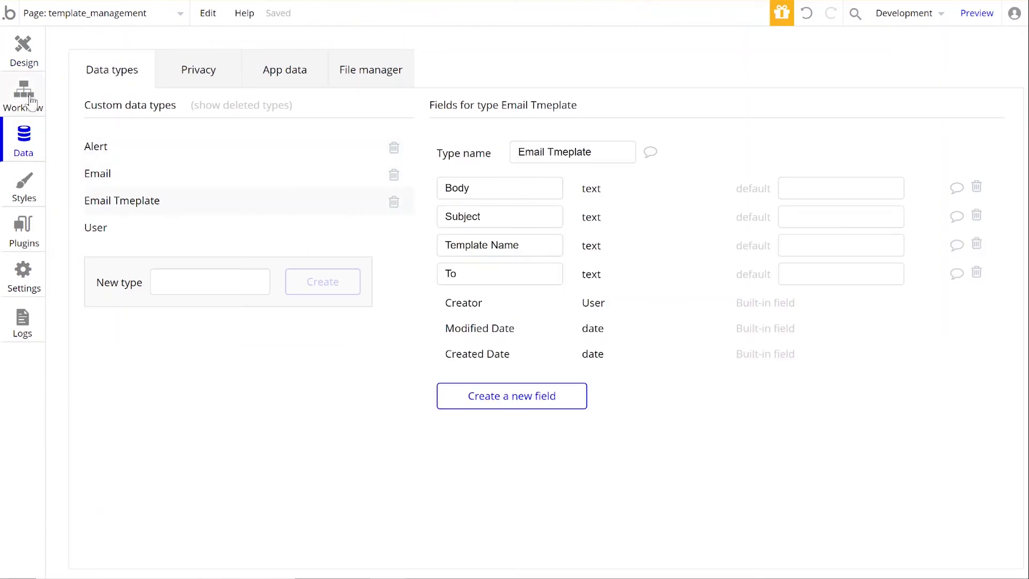
{"action": "left_click", "coordinate": [24, 54]}
{"action": "left_click", "coordinate": [857, 104]}
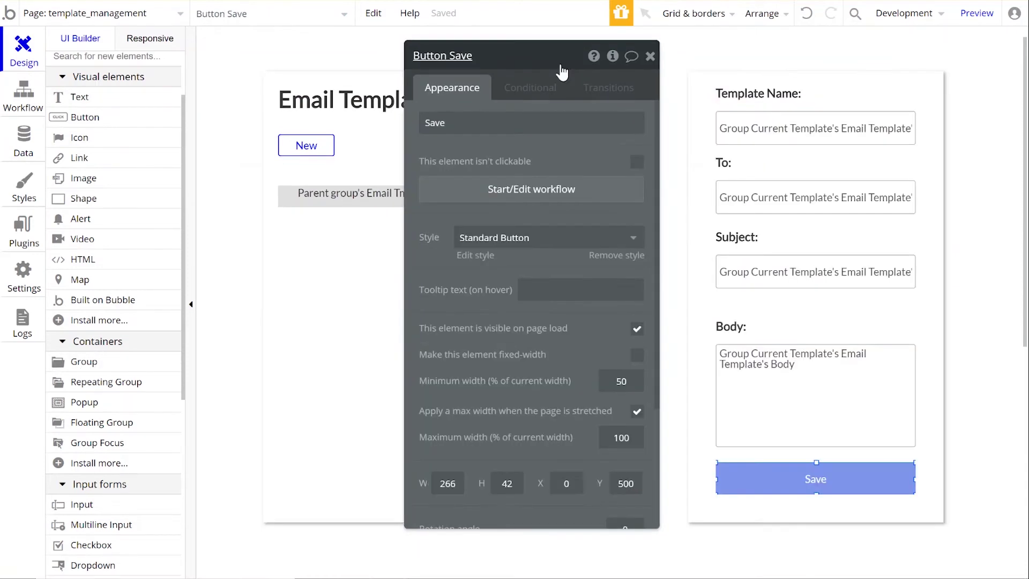
Compare the labels and inputs in Group Current Template with the fields of the Email Tmeplate data type.
{"action": "left_click", "coordinate": [760, 105]}
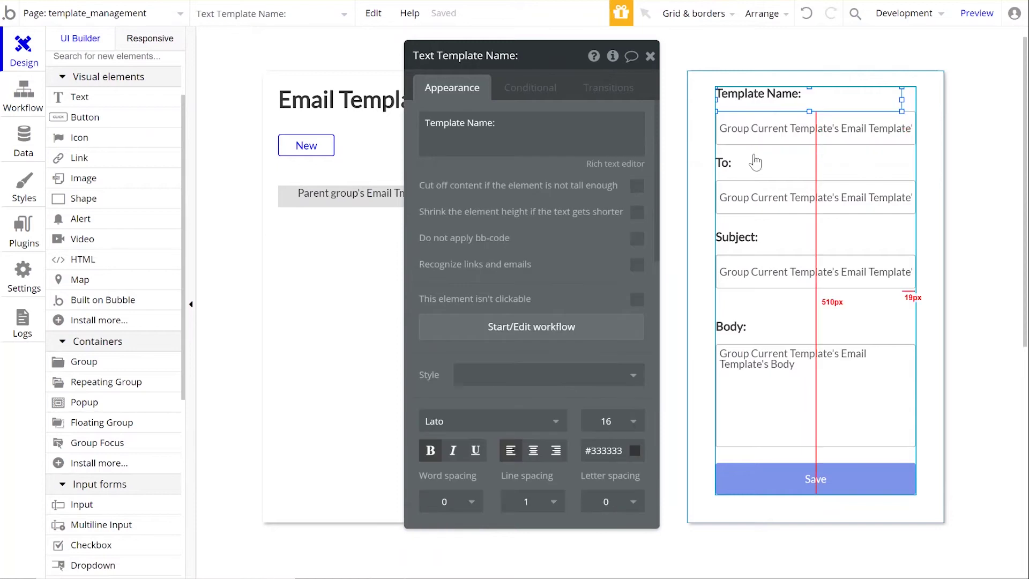
{"action": "left_click", "coordinate": [777, 135]}
{"action": "left_click", "coordinate": [11, 148]}
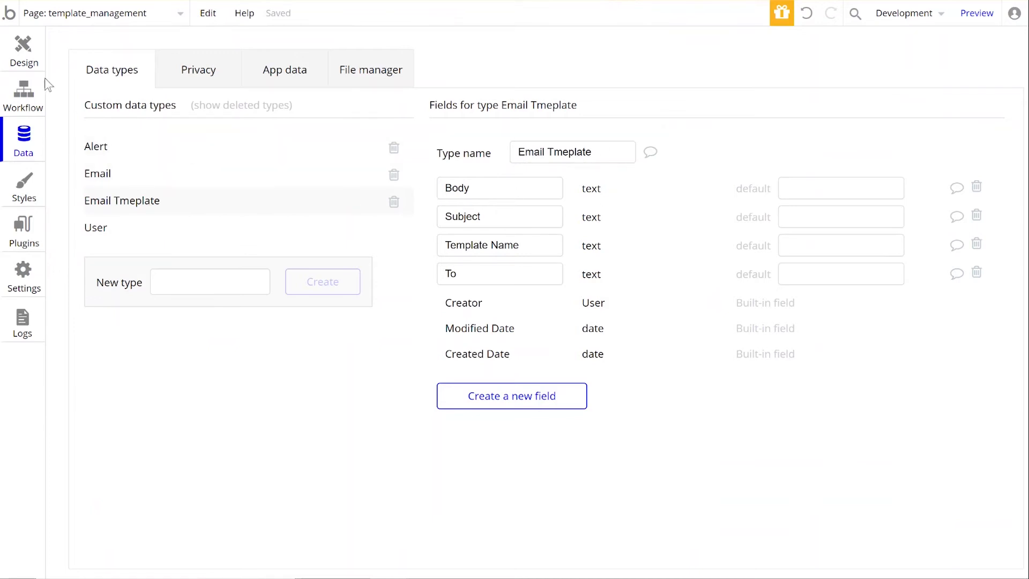
{"action": "left_click", "coordinate": [24, 51]}
{"action": "double_click", "coordinate": [802, 133]}
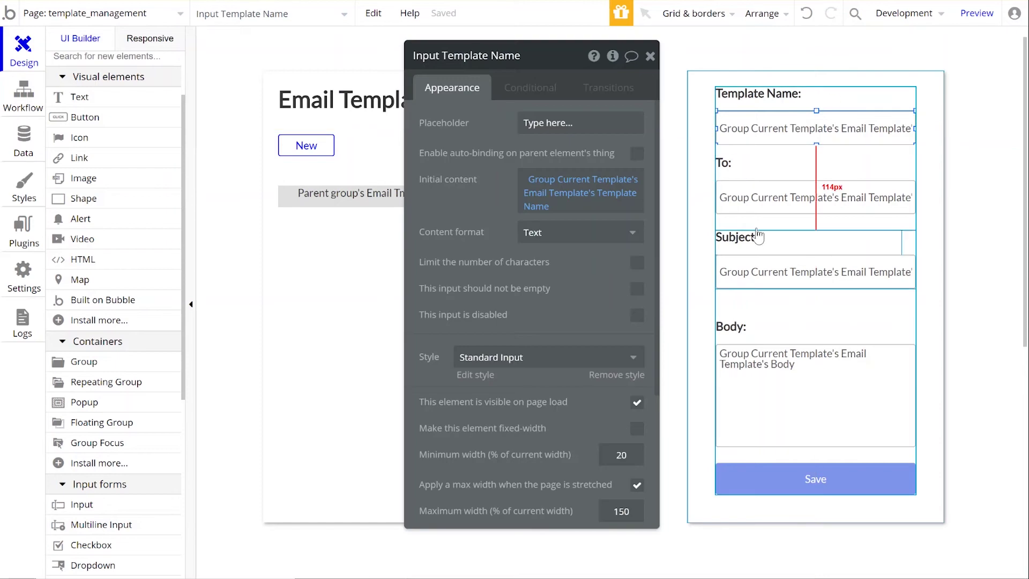
{"action": "left_click", "coordinate": [754, 241]}
{"action": "left_click", "coordinate": [745, 328]}
{"action": "left_click_drag", "start_coordinate": [523, 62], "coordinate": [635, 66]}
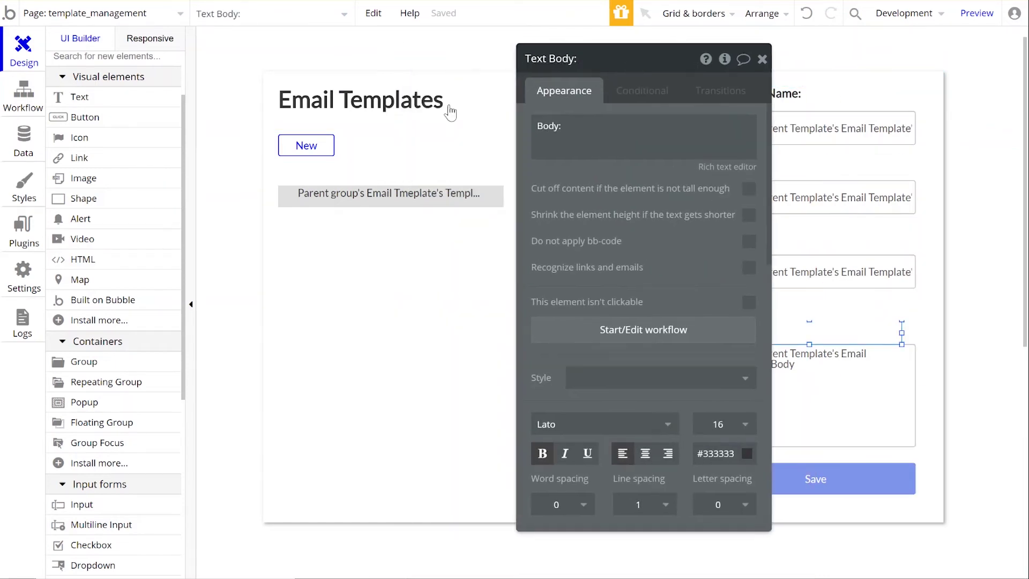
Create a workflow for the New button whose first action creates a new thing of type Email Tmeplate.
{"action": "left_click", "coordinate": [327, 152]}
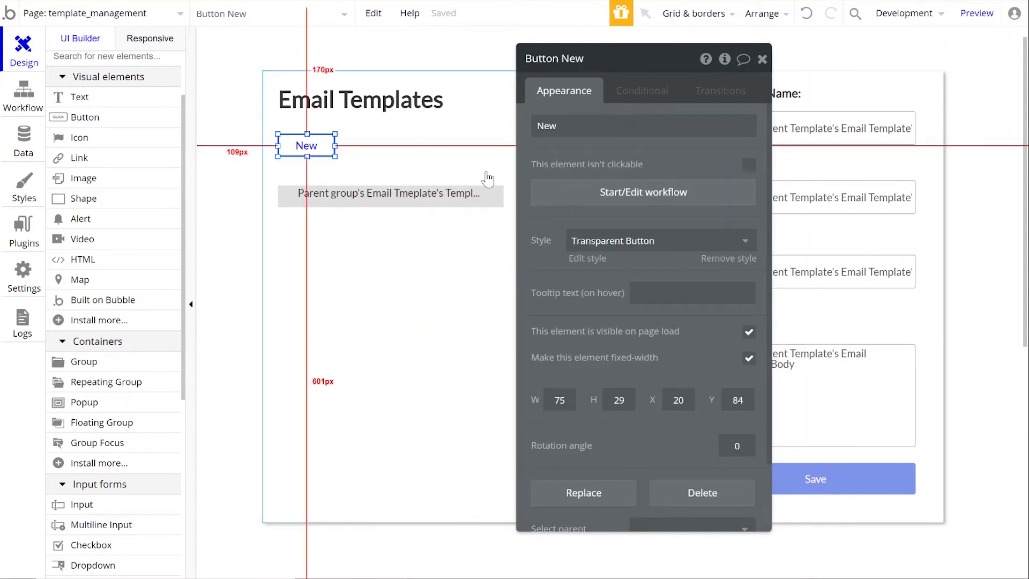
{"action": "left_click", "coordinate": [620, 201]}
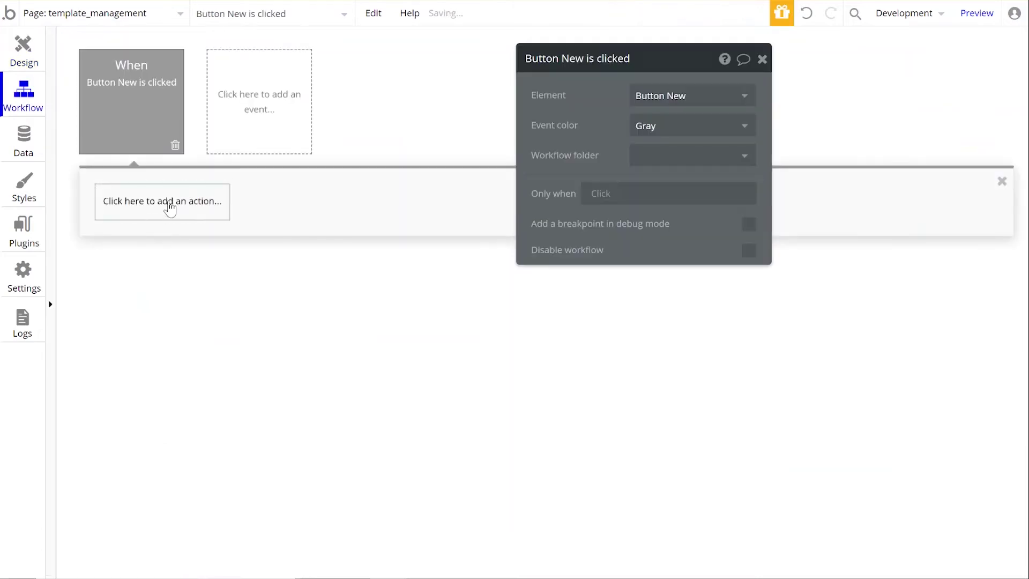
{"action": "left_click", "coordinate": [170, 208]}
{"action": "mouse_move", "coordinate": [131, 288]}
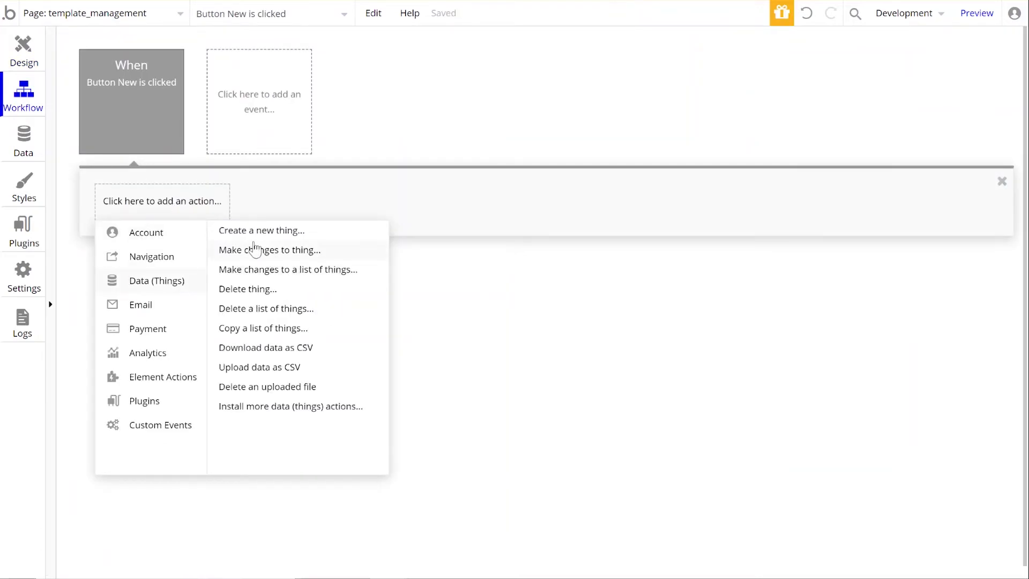
{"action": "left_click", "coordinate": [272, 231]}
{"action": "left_click", "coordinate": [662, 95]}
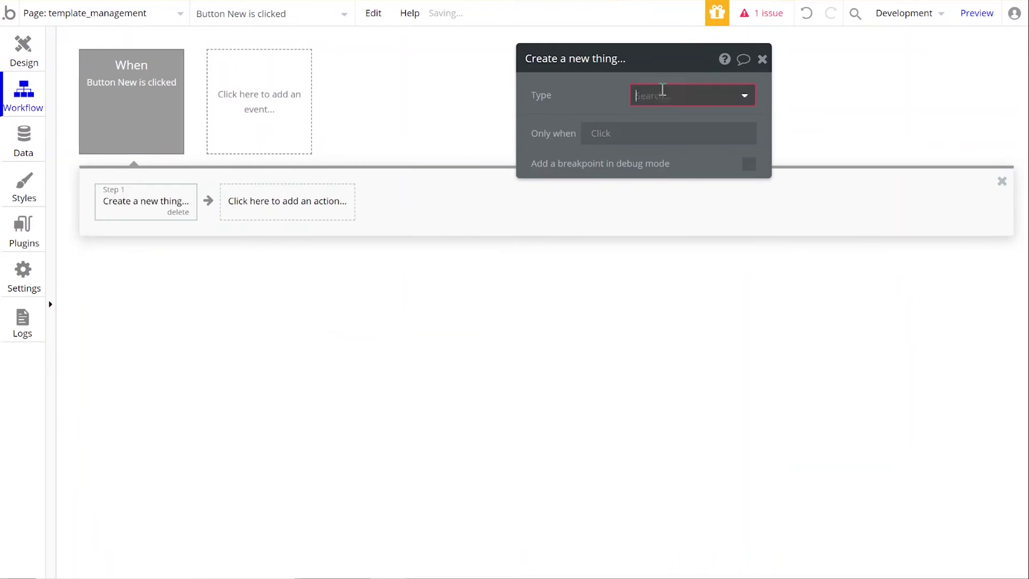
{"action": "left_click", "coordinate": [669, 164]}
Add a Set state action that sets Group Current Template's Email Template state to the result of step 1.
{"action": "left_click", "coordinate": [300, 200]}
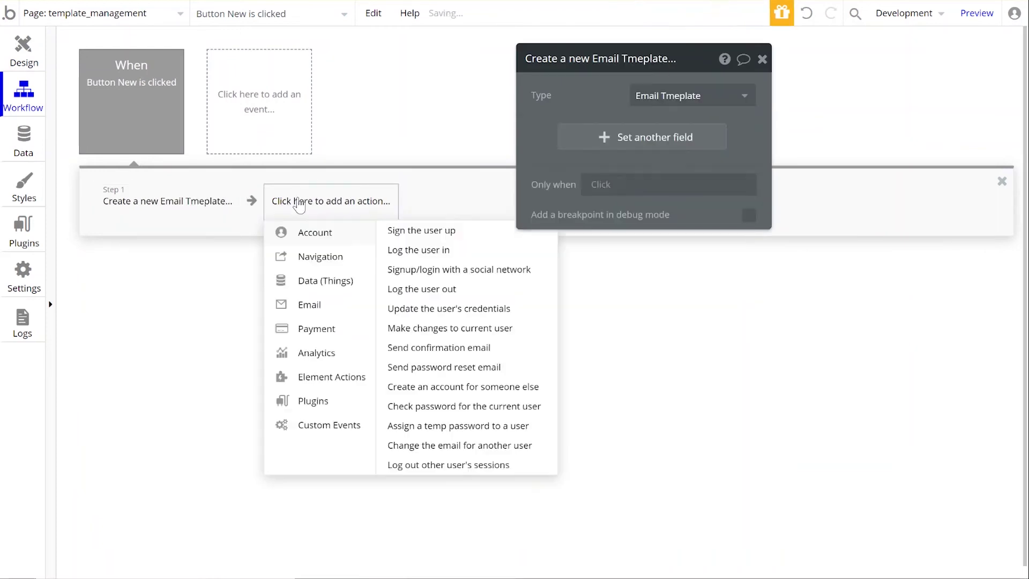
{"action": "mouse_move", "coordinate": [318, 383]}
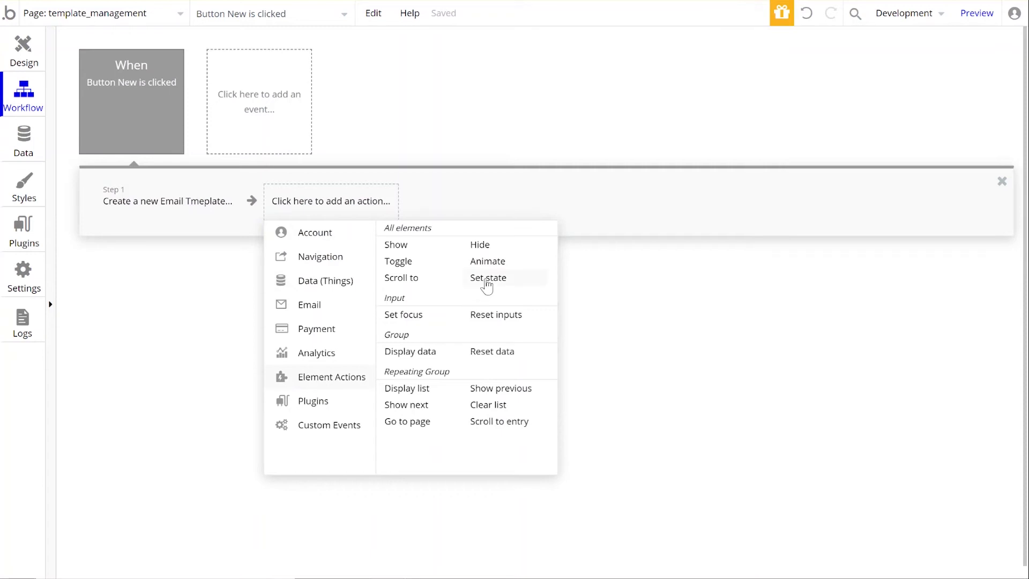
{"action": "left_click", "coordinate": [486, 279]}
{"action": "left_click", "coordinate": [714, 103]}
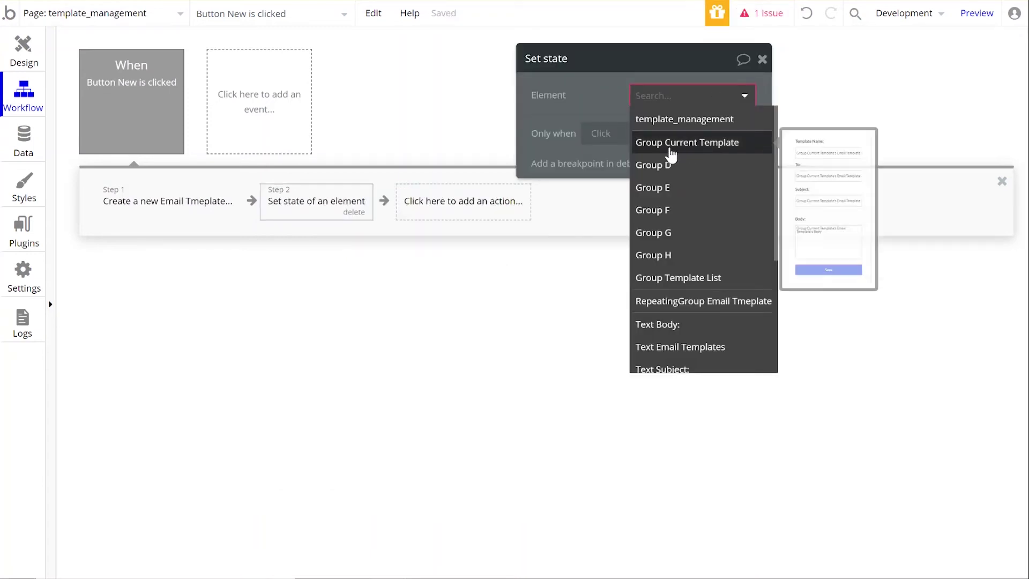
{"action": "left_click", "coordinate": [682, 154]}
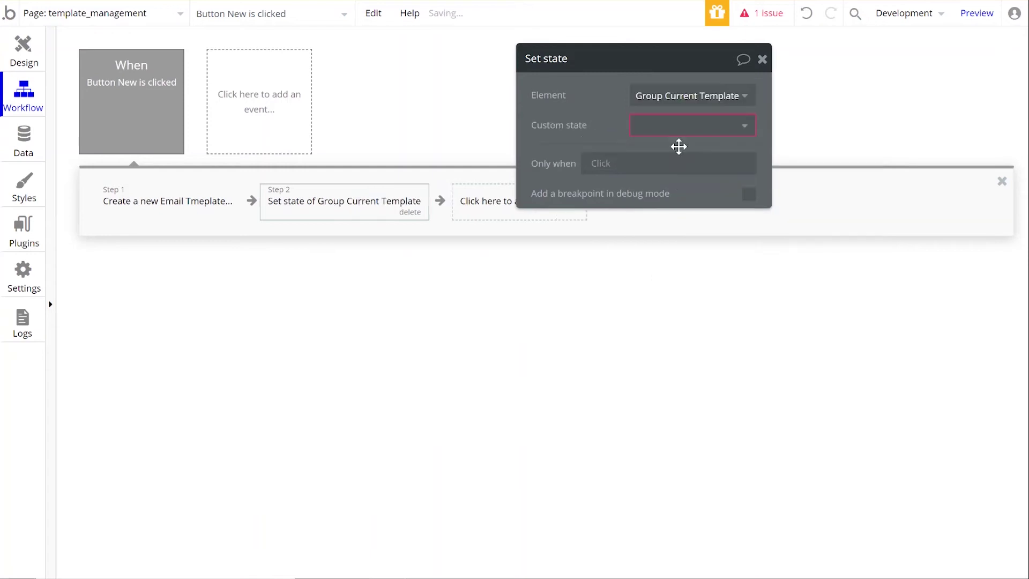
{"action": "left_click", "coordinate": [650, 133]}
{"action": "left_click", "coordinate": [650, 150]}
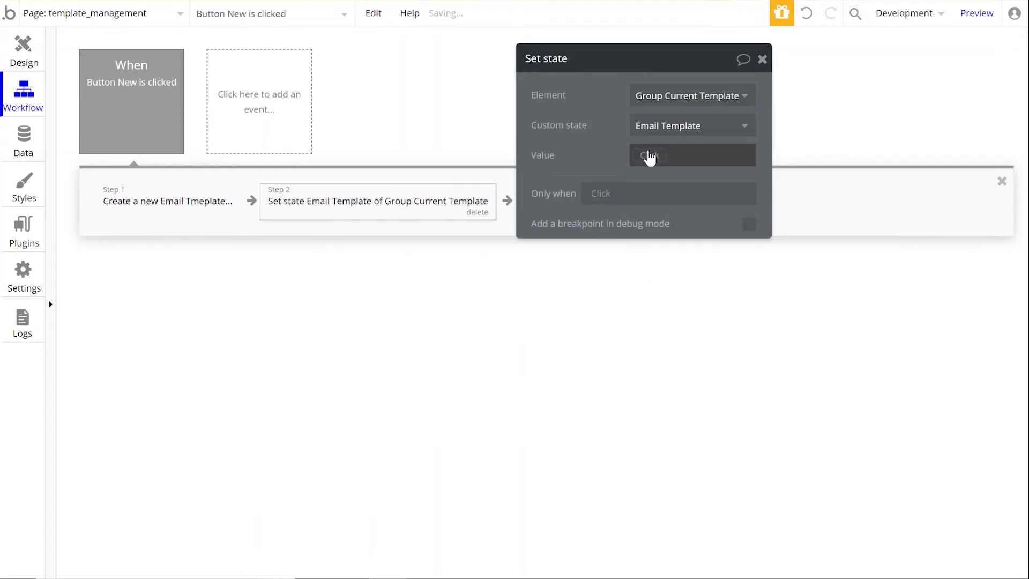
{"action": "left_click", "coordinate": [650, 156]}
{"action": "left_click", "coordinate": [672, 220]}
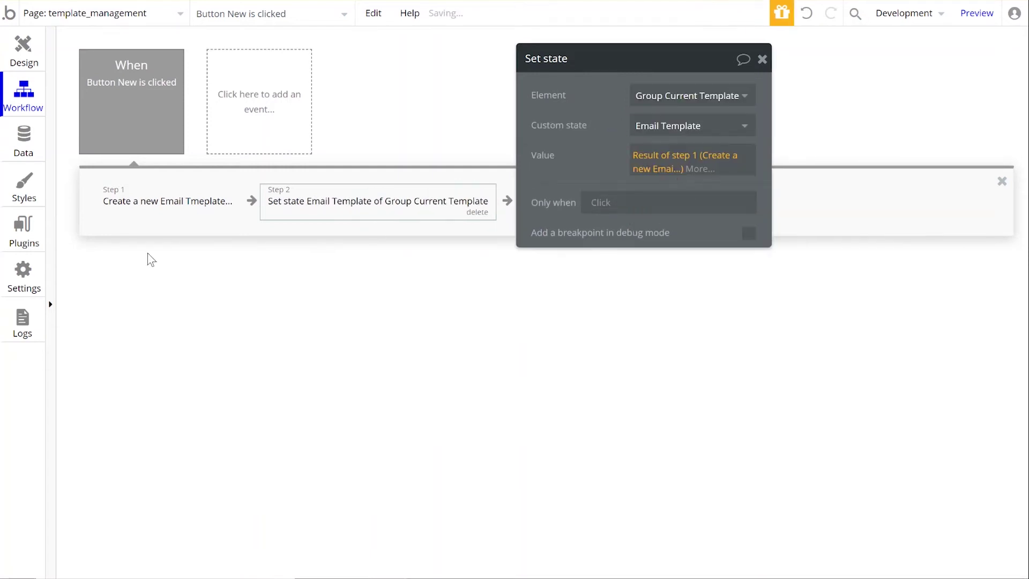
Create a workflow for the Save button with a Make changes to thing action on Group Current Template's Email Template.
{"action": "left_click", "coordinate": [22, 54]}
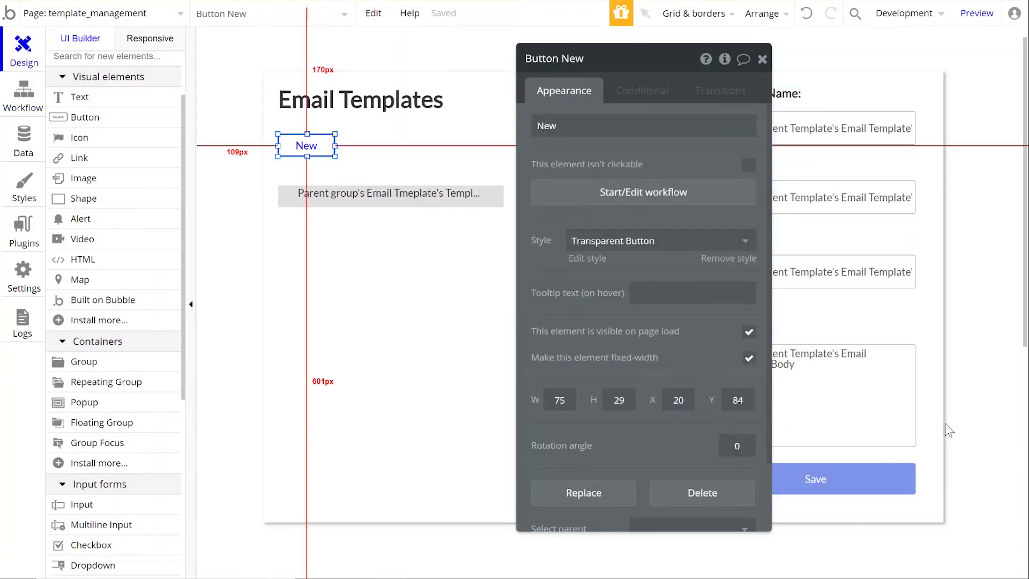
{"action": "left_click_drag", "start_coordinate": [666, 64], "coordinate": [411, 46]}
{"action": "left_click", "coordinate": [815, 482]}
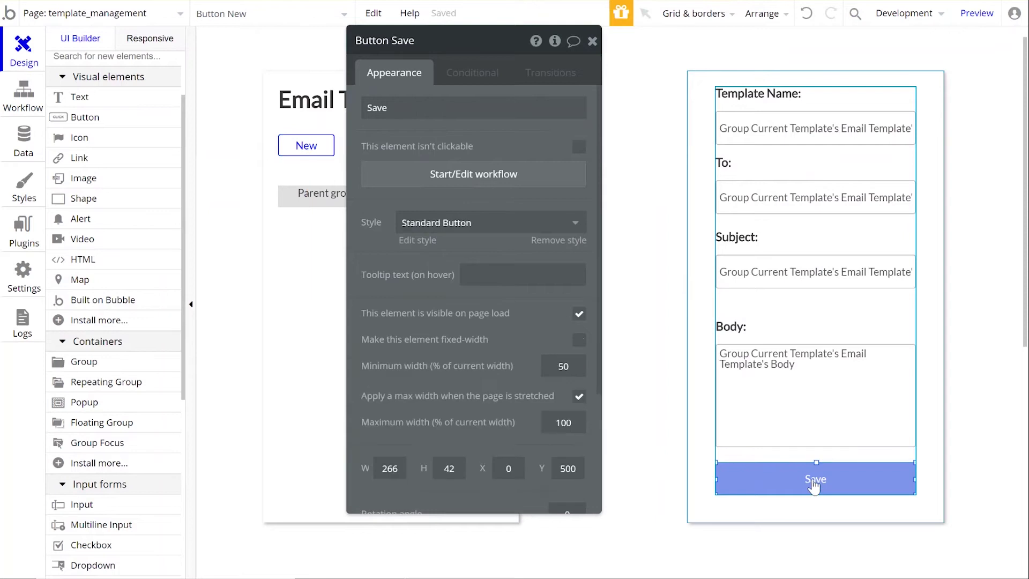
{"action": "left_click", "coordinate": [471, 177]}
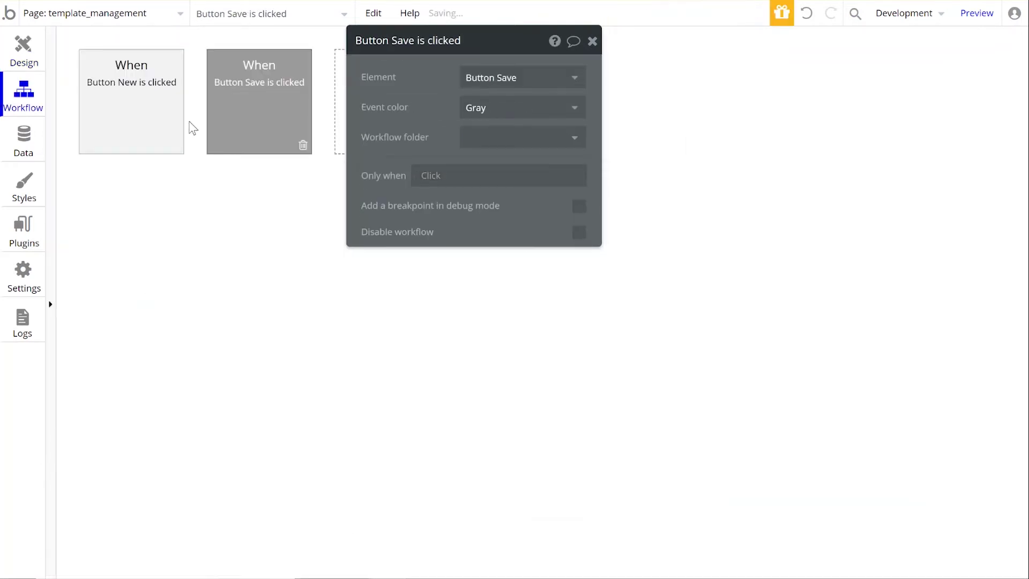
{"action": "left_click", "coordinate": [160, 207]}
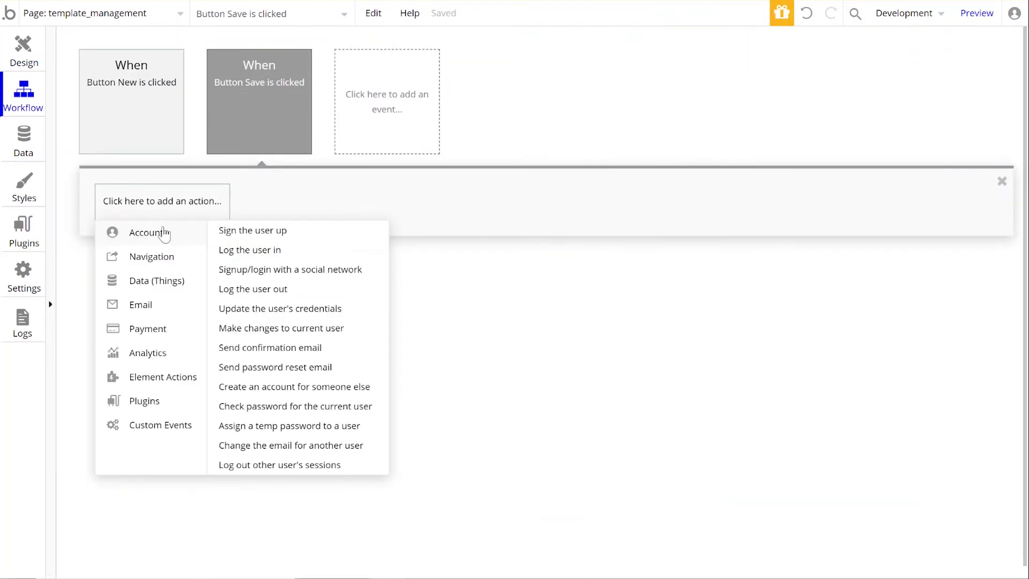
{"action": "left_click", "coordinate": [271, 250]}
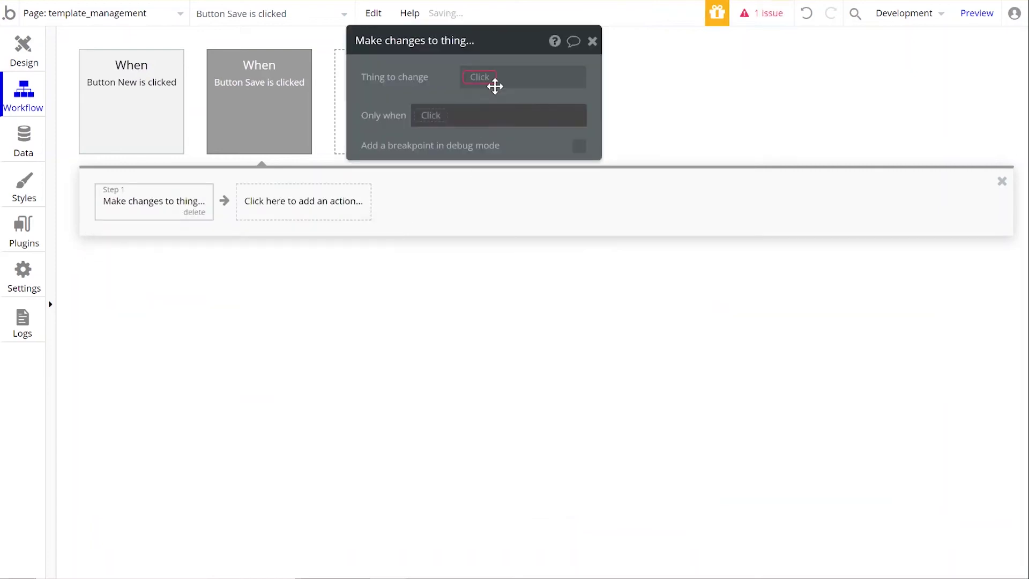
{"action": "left_click", "coordinate": [485, 76]}
{"action": "left_click", "coordinate": [494, 144]}
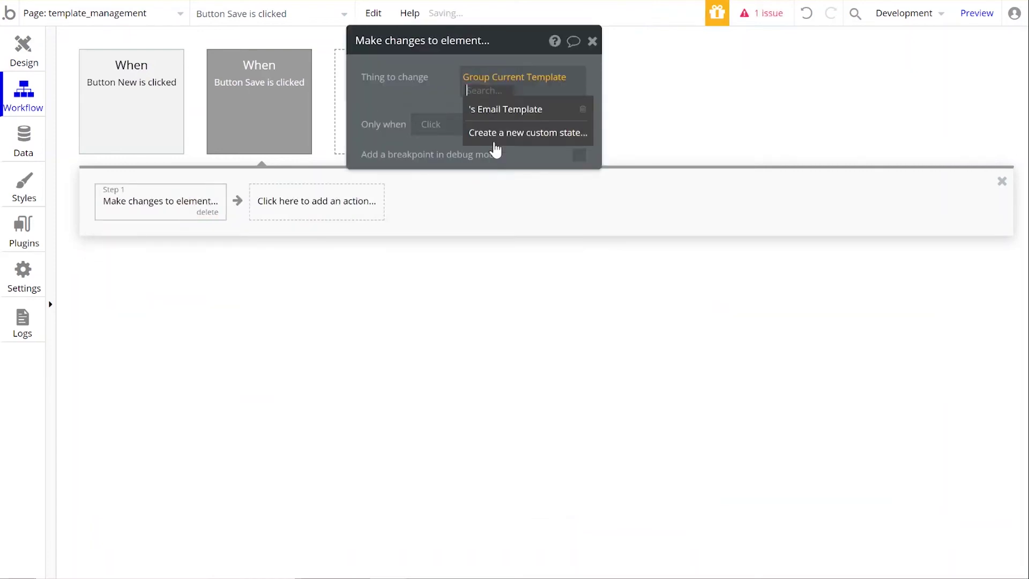
{"action": "left_click", "coordinate": [509, 111]}
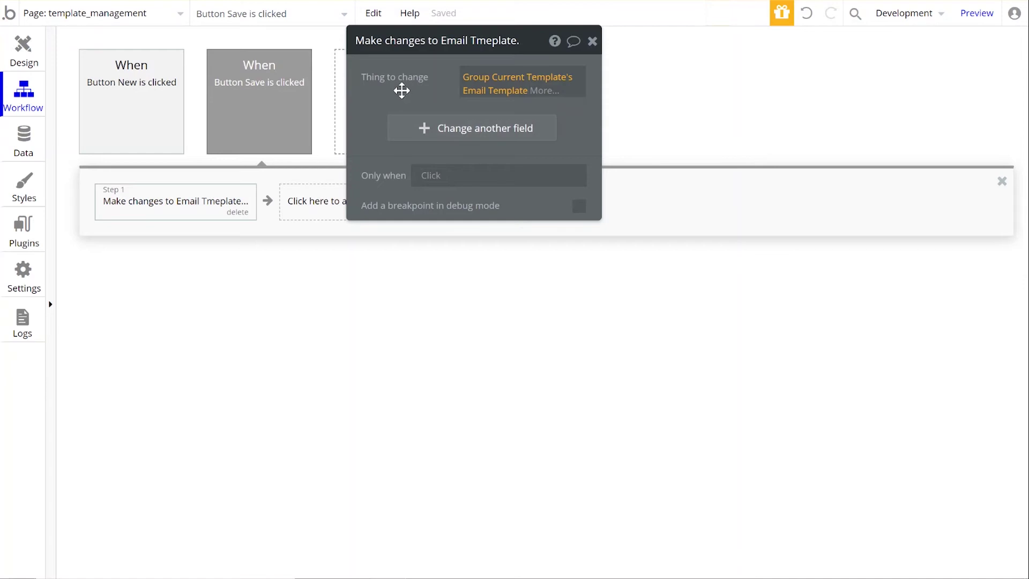
Set Template Name, To, Subject and Body to the values of Input Template Name, Input To, Input Subject and MultilineInput A.
{"action": "left_click", "coordinate": [407, 133]}
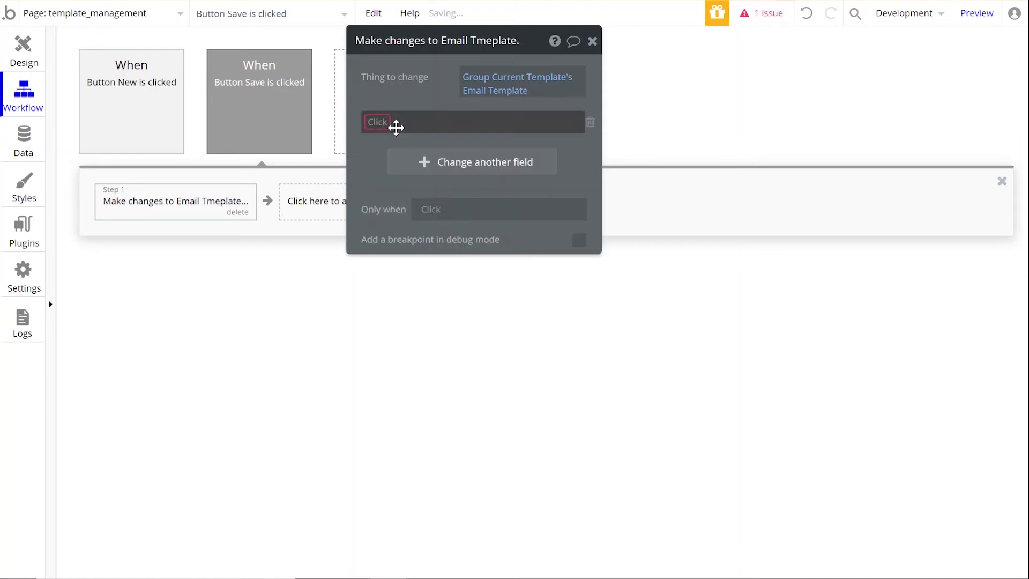
{"action": "left_click", "coordinate": [375, 123]}
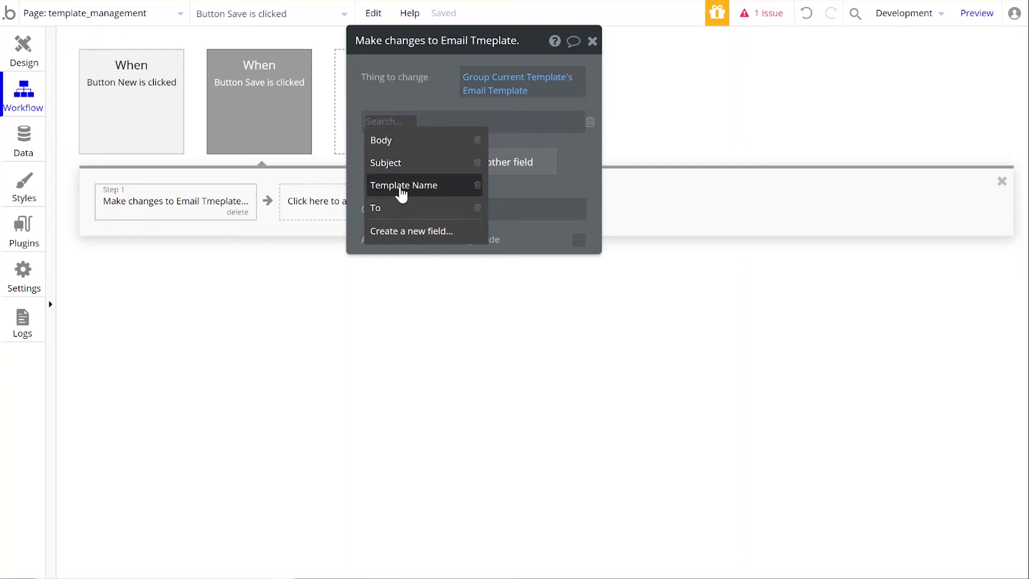
{"action": "left_click", "coordinate": [403, 186]}
{"action": "left_click", "coordinate": [23, 51]}
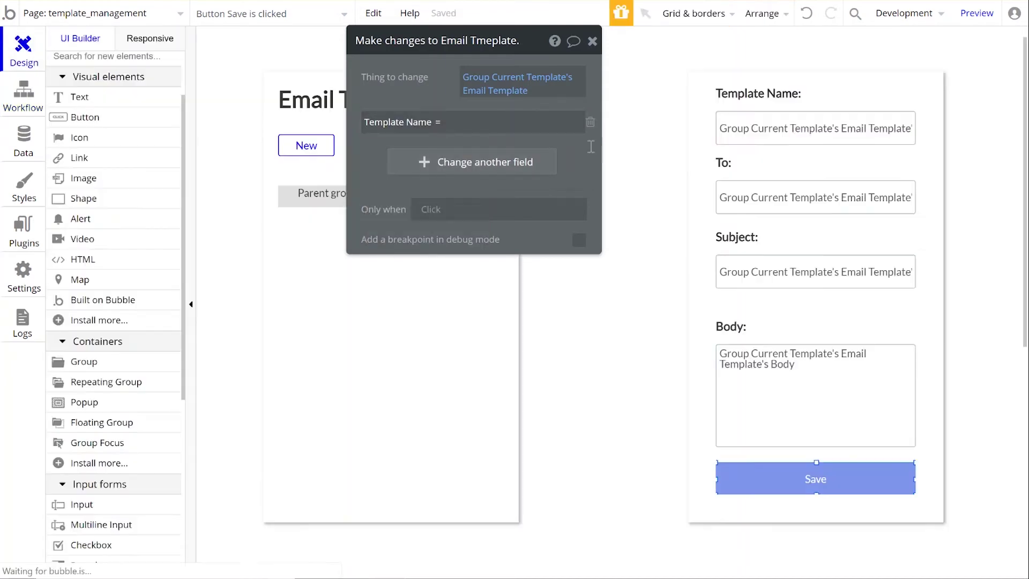
{"action": "left_click", "coordinate": [799, 135]}
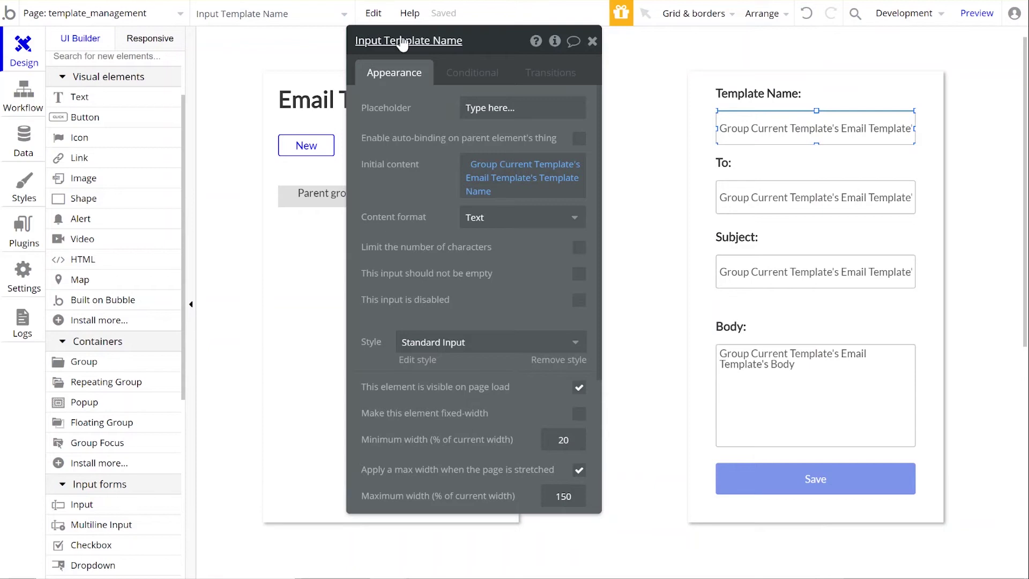
{"action": "left_click", "coordinate": [23, 97]}
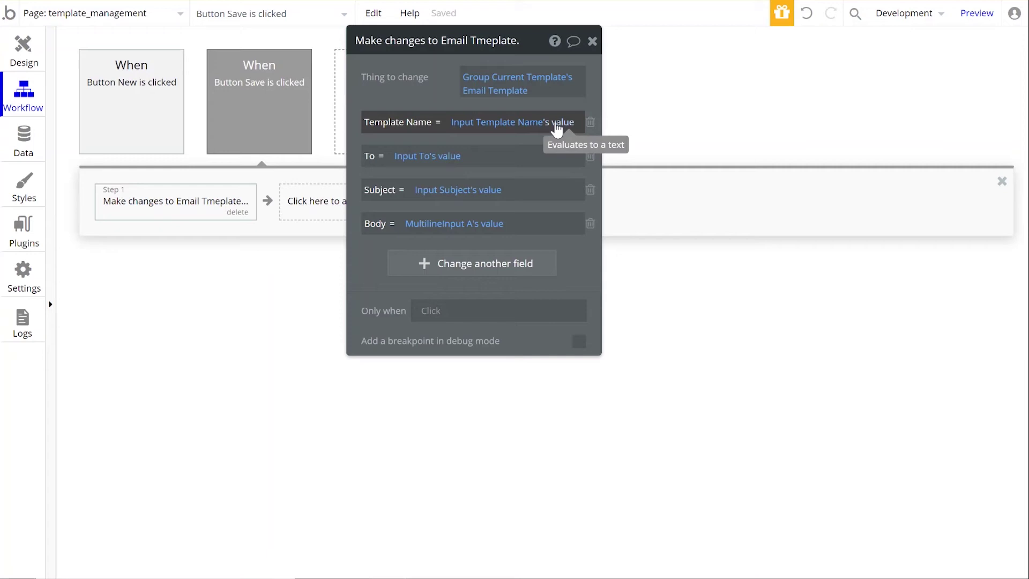
Check the name and initial content of the Template Name input against the Save workflow's field assignments.
{"action": "left_click", "coordinate": [23, 51]}
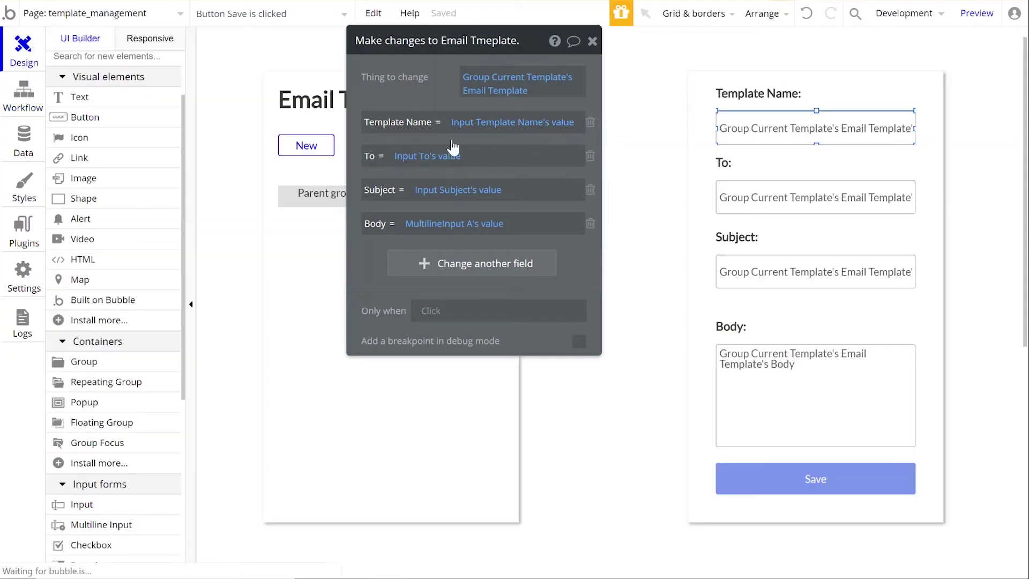
{"action": "left_click", "coordinate": [715, 127]}
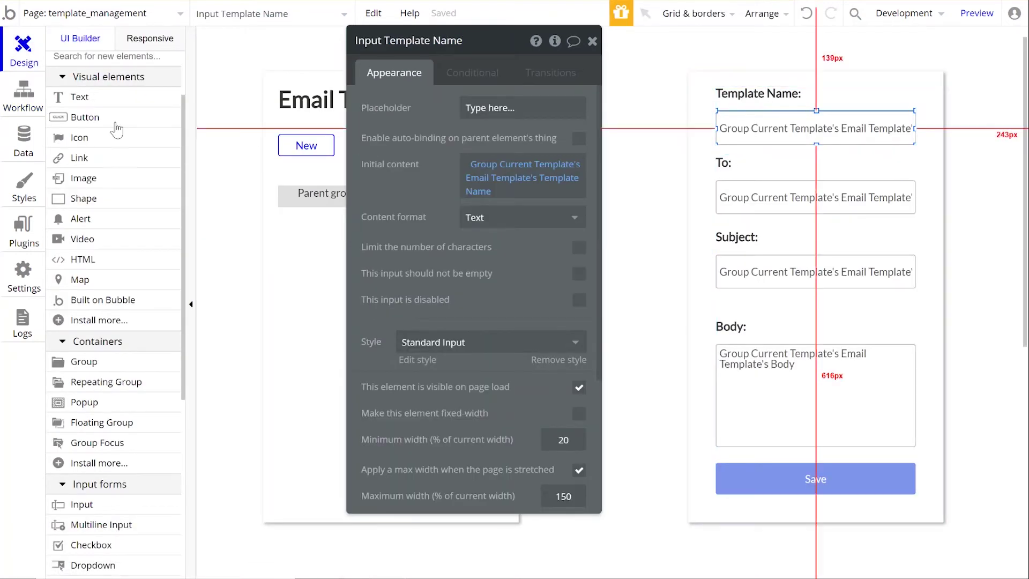
{"action": "left_click", "coordinate": [24, 94]}
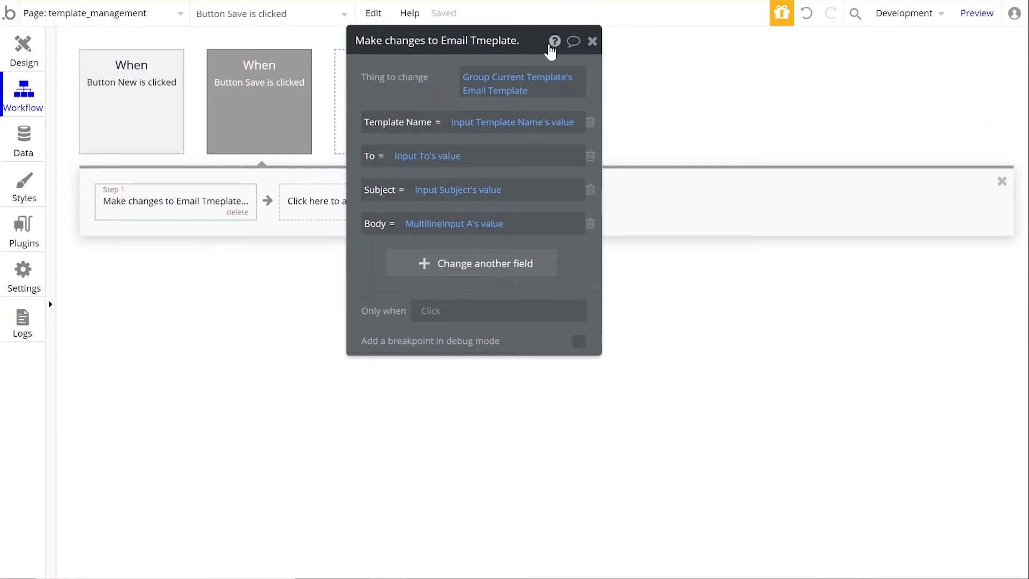
Add a Reset inputs action as the second step of the Save button workflow.
{"action": "left_click_drag", "start_coordinate": [515, 48], "coordinate": [744, 154]}
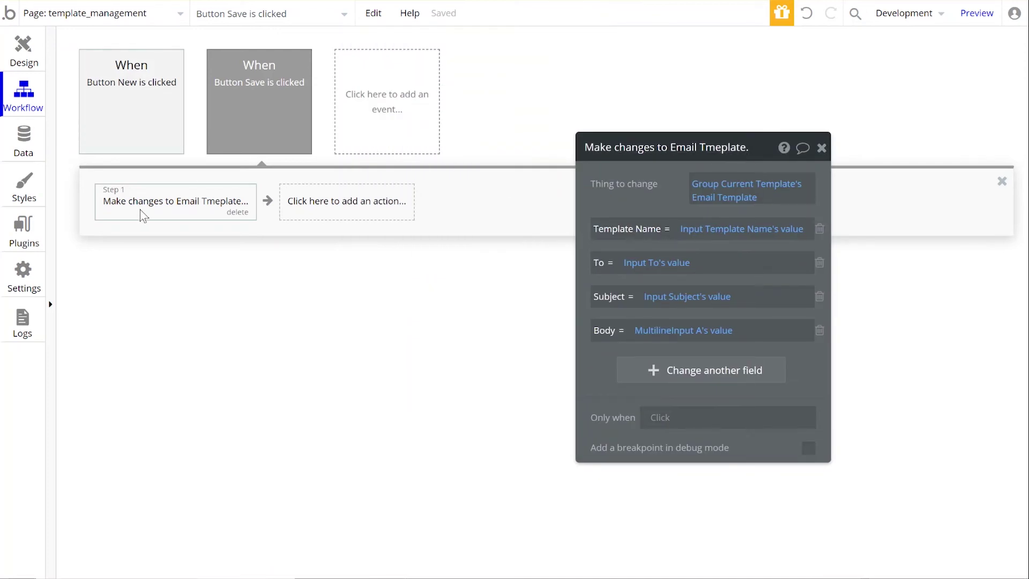
{"action": "left_click", "coordinate": [339, 209]}
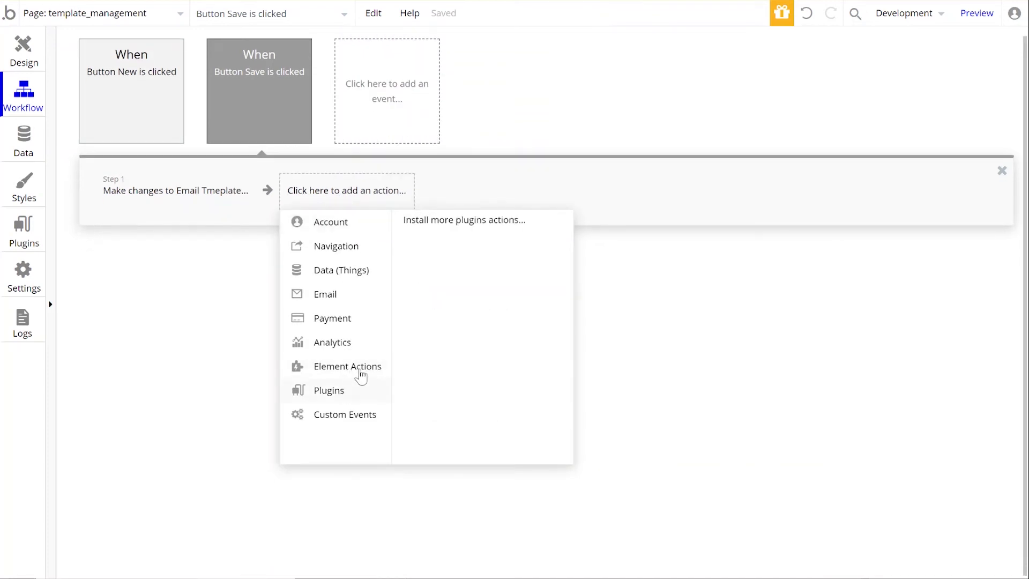
{"action": "mouse_move", "coordinate": [388, 373]}
{"action": "left_click", "coordinate": [505, 306]}
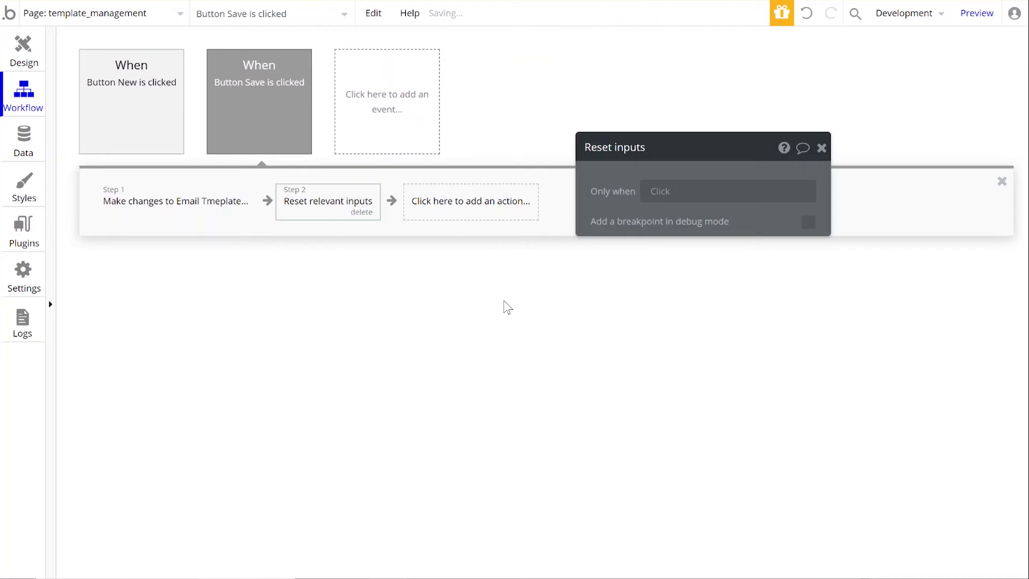
Add a third action to the Save button workflow that sets Group Current Template's Email Template state to an empty value.
{"action": "left_click", "coordinate": [469, 210]}
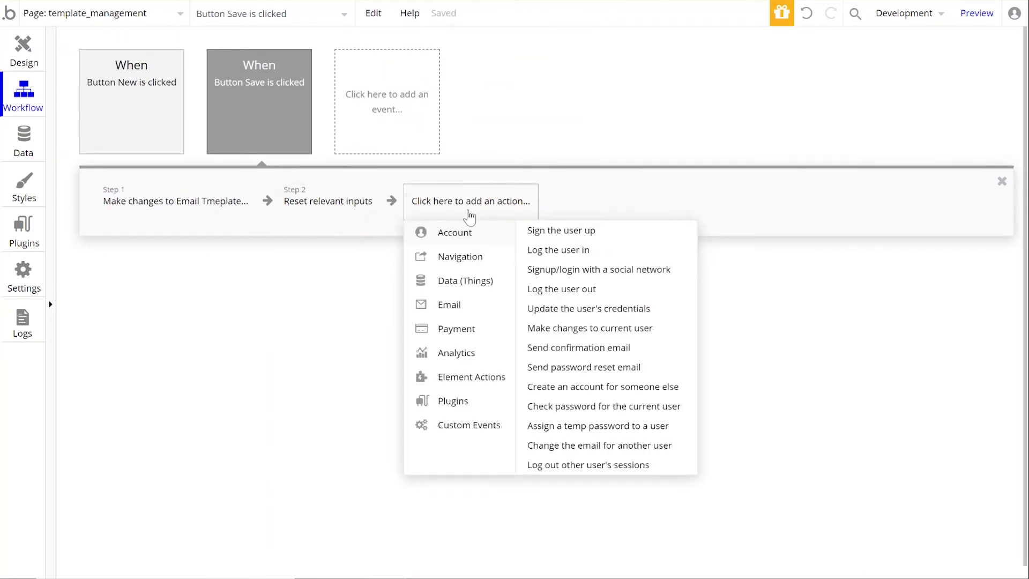
{"action": "mouse_move", "coordinate": [477, 380]}
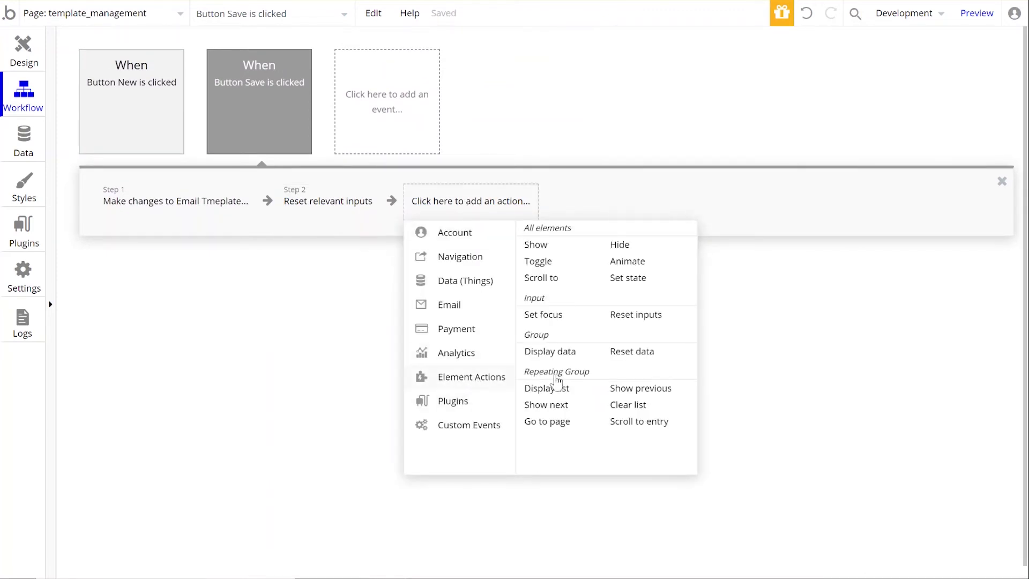
{"action": "left_click", "coordinate": [626, 279]}
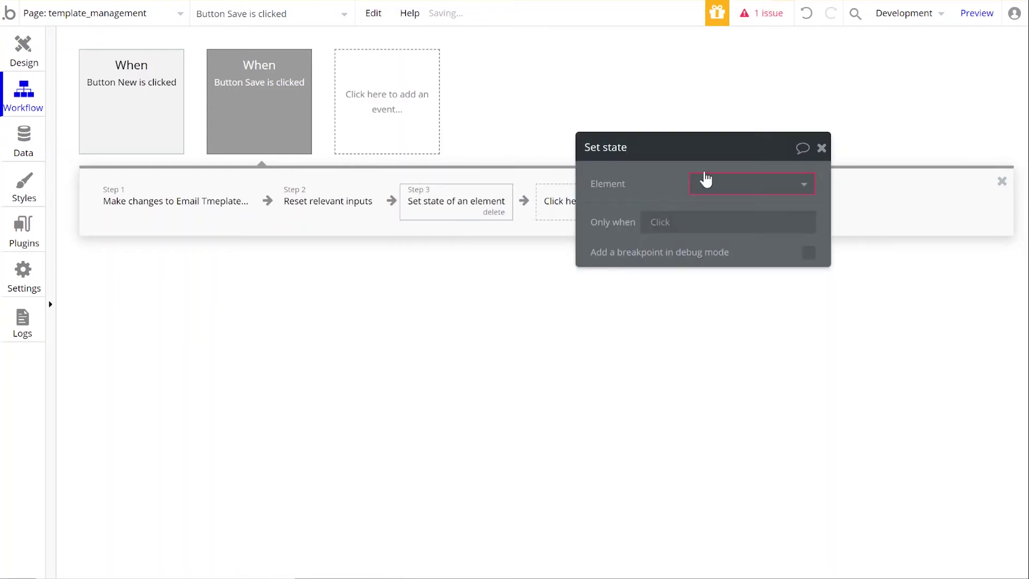
{"action": "left_click", "coordinate": [719, 179]}
{"action": "left_click", "coordinate": [731, 232]}
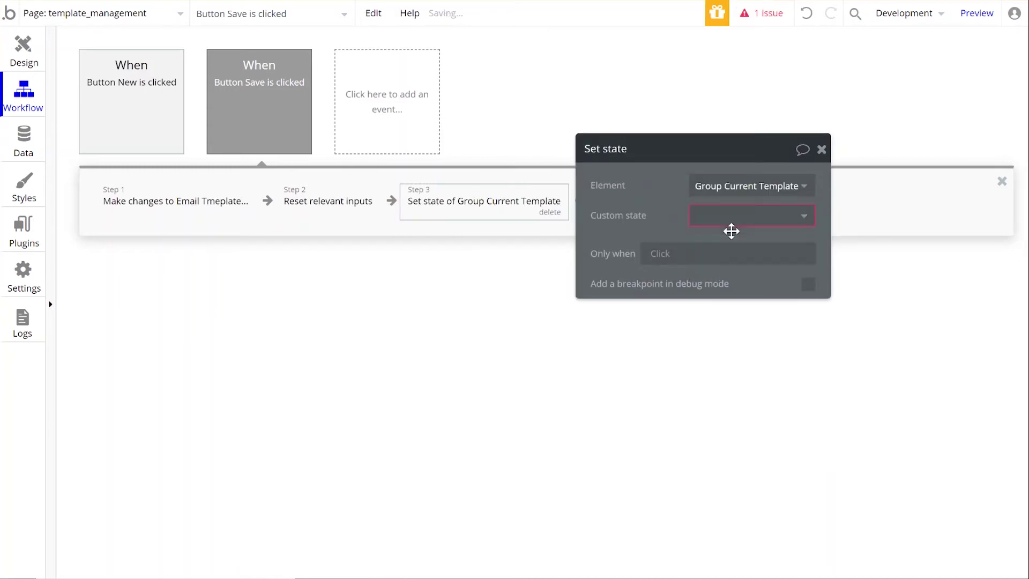
{"action": "left_click", "coordinate": [745, 216]}
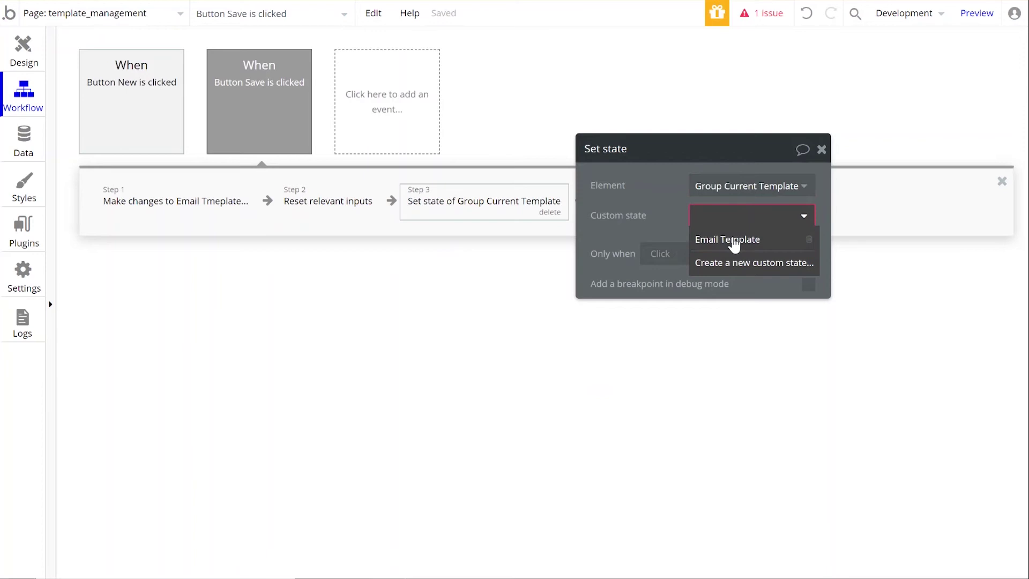
{"action": "left_click", "coordinate": [734, 242]}
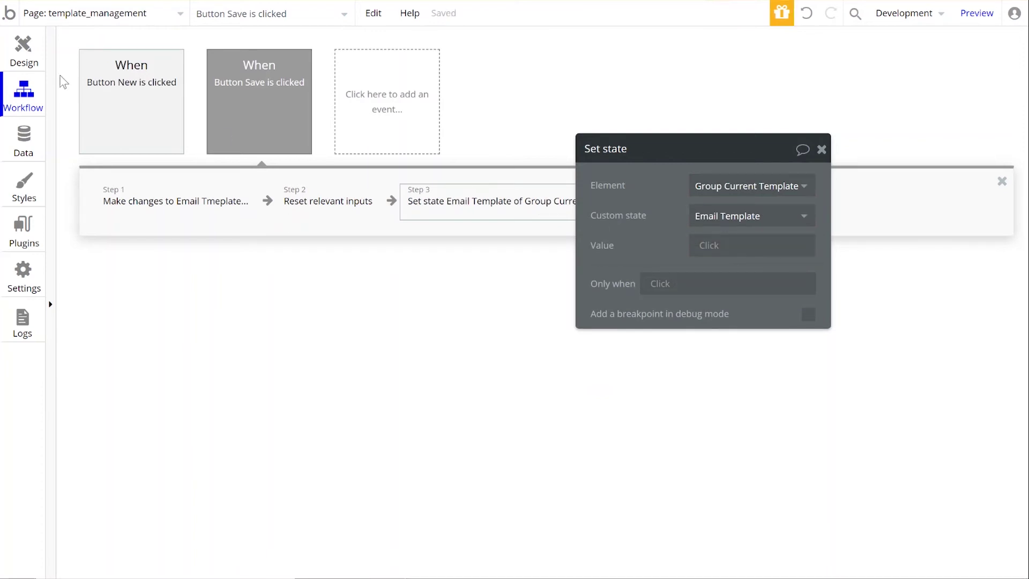
Create a click workflow for Group Email Tmeplate in the template list, with Set state as its first action.
{"action": "left_click", "coordinate": [23, 51]}
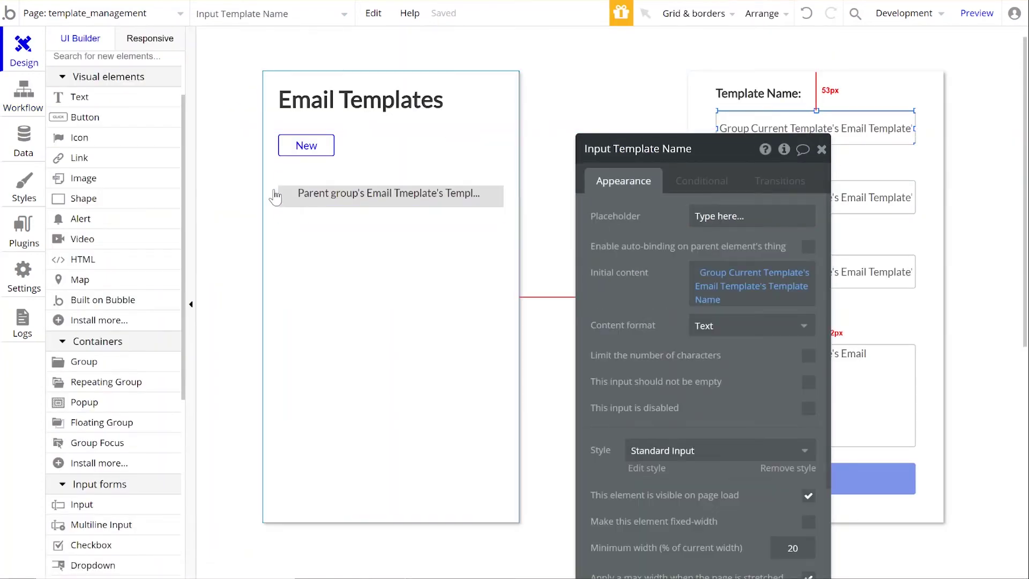
{"action": "left_click", "coordinate": [283, 201]}
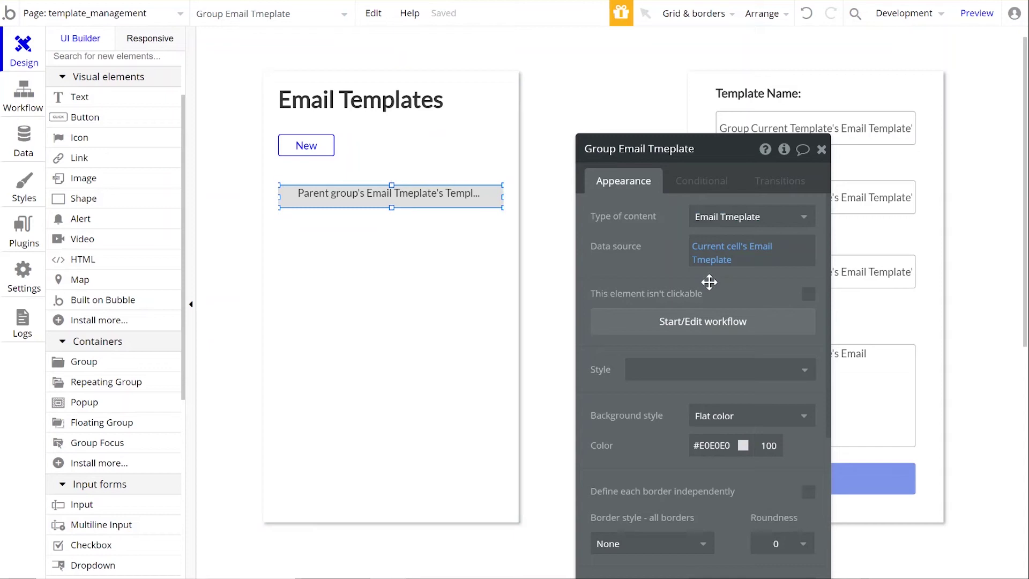
{"action": "left_click", "coordinate": [661, 323]}
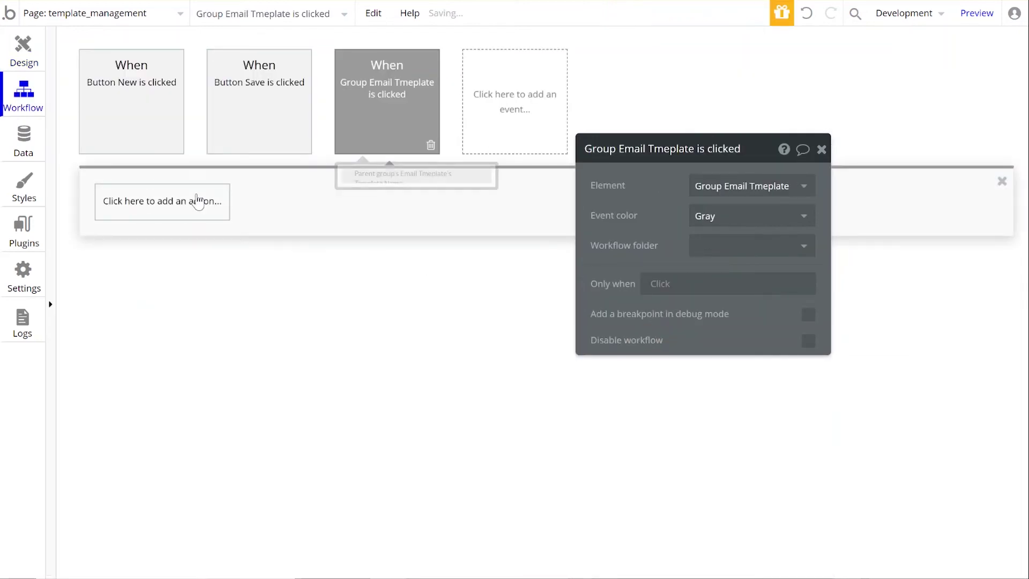
{"action": "left_click", "coordinate": [161, 212]}
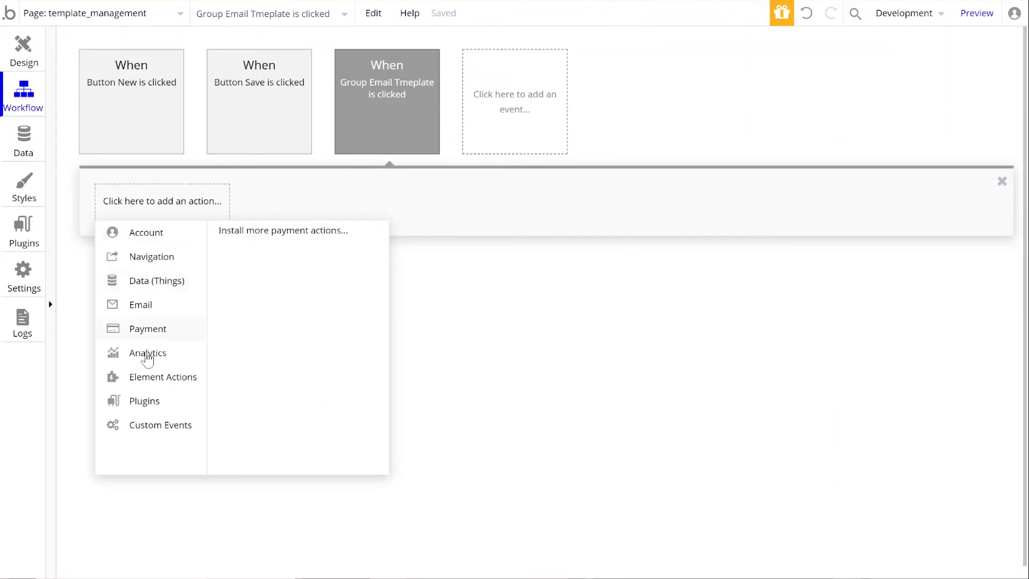
{"action": "mouse_move", "coordinate": [147, 383]}
{"action": "left_click", "coordinate": [327, 288]}
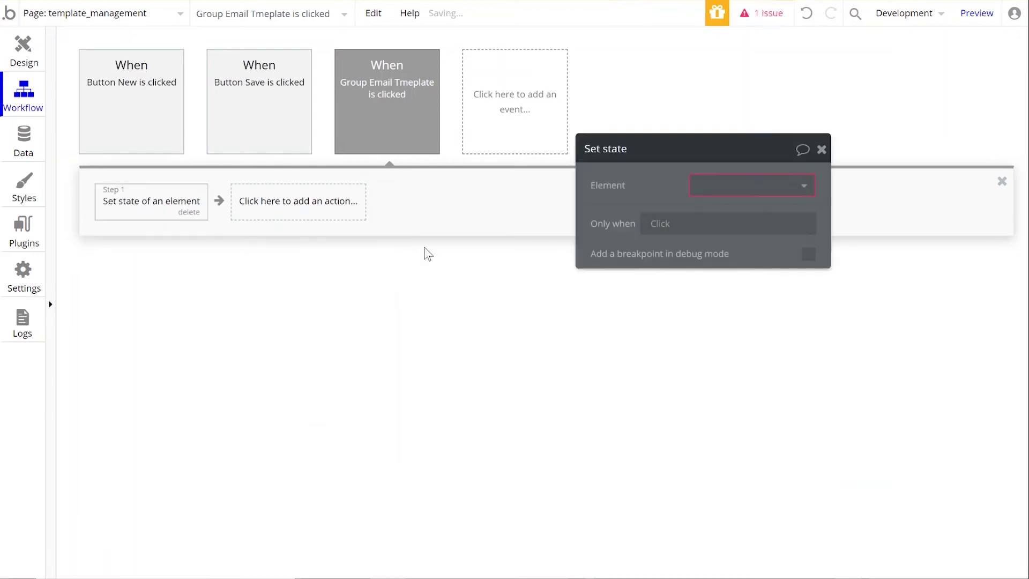
Make the action set Group Current Template's Email Template state to Current cell's Email Tmeplate.
{"action": "left_click", "coordinate": [706, 184]}
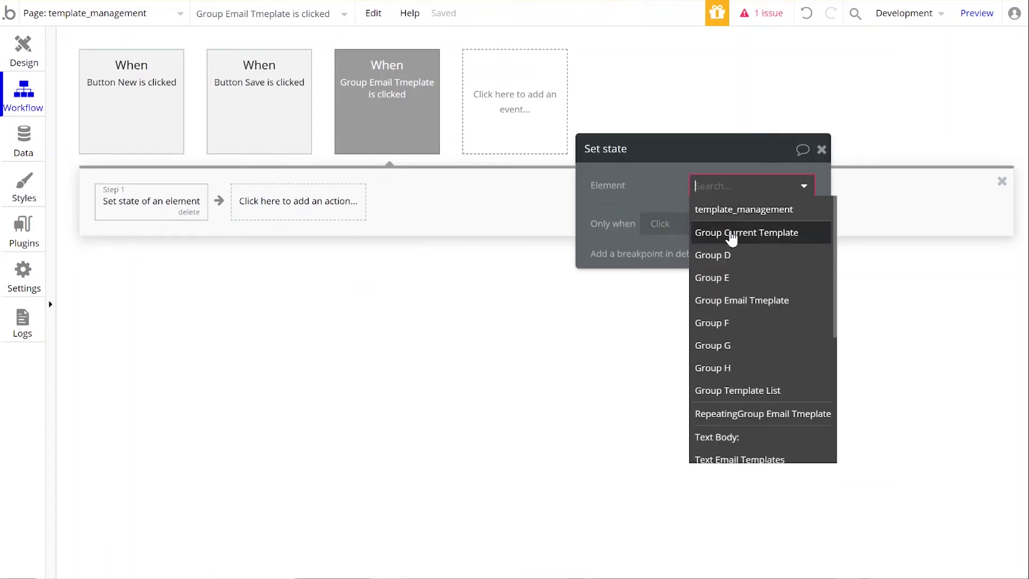
{"action": "left_click", "coordinate": [729, 234]}
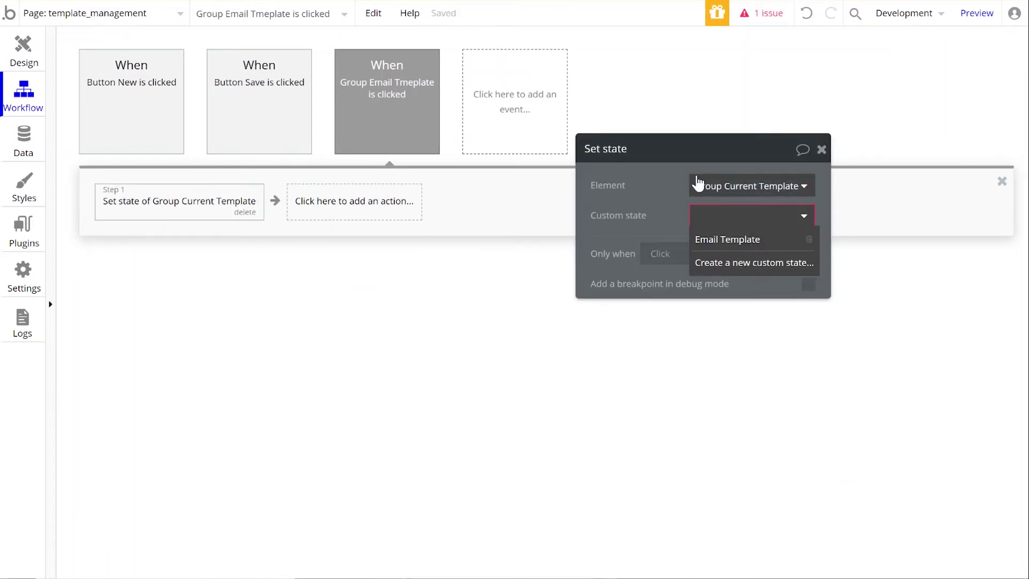
{"action": "left_click", "coordinate": [745, 239]}
{"action": "left_click", "coordinate": [713, 247]}
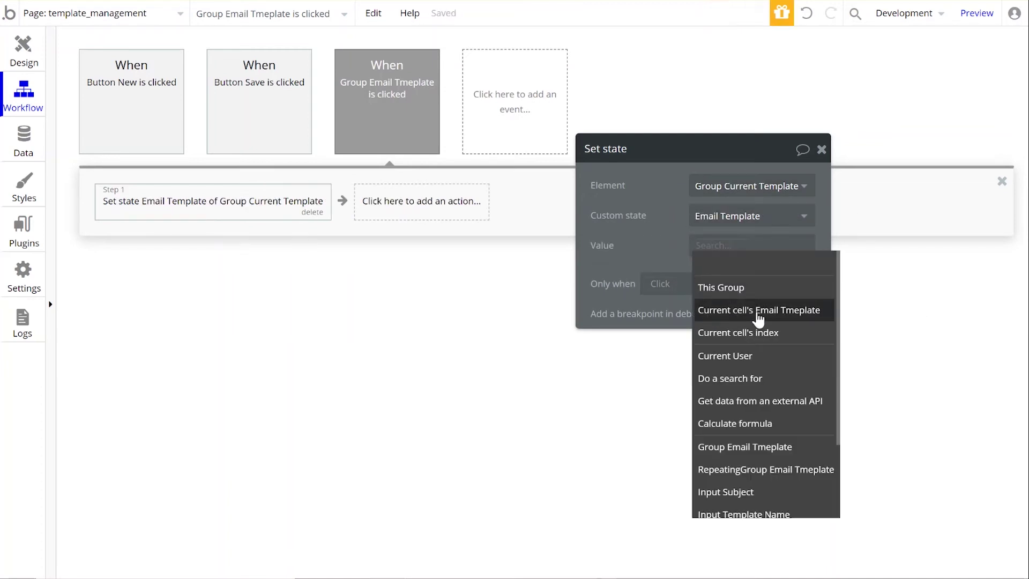
{"action": "left_click", "coordinate": [757, 313]}
Preview the template_management page and create a new email template there.
{"action": "left_click", "coordinate": [22, 54]}
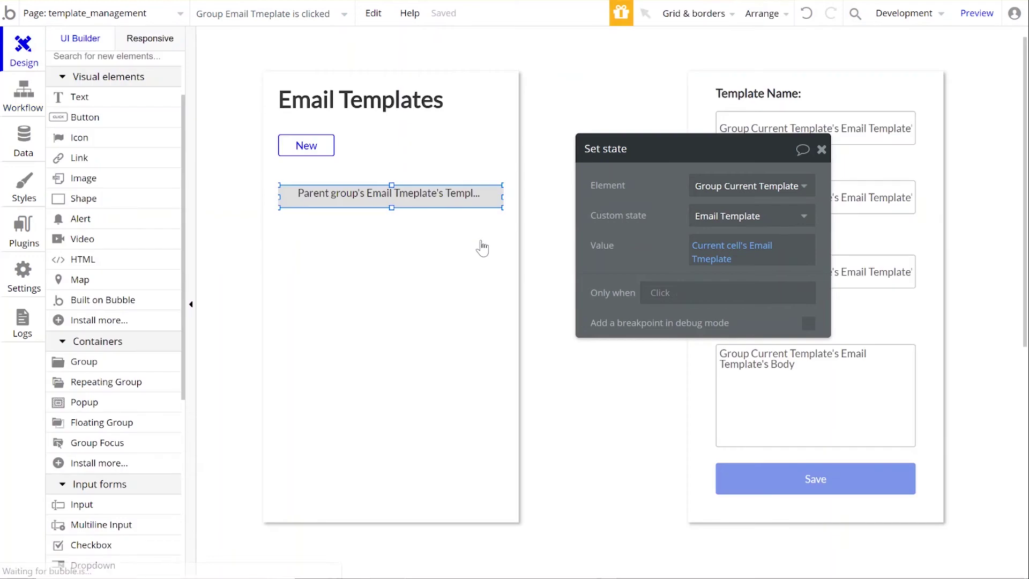
{"action": "left_click", "coordinate": [974, 17]}
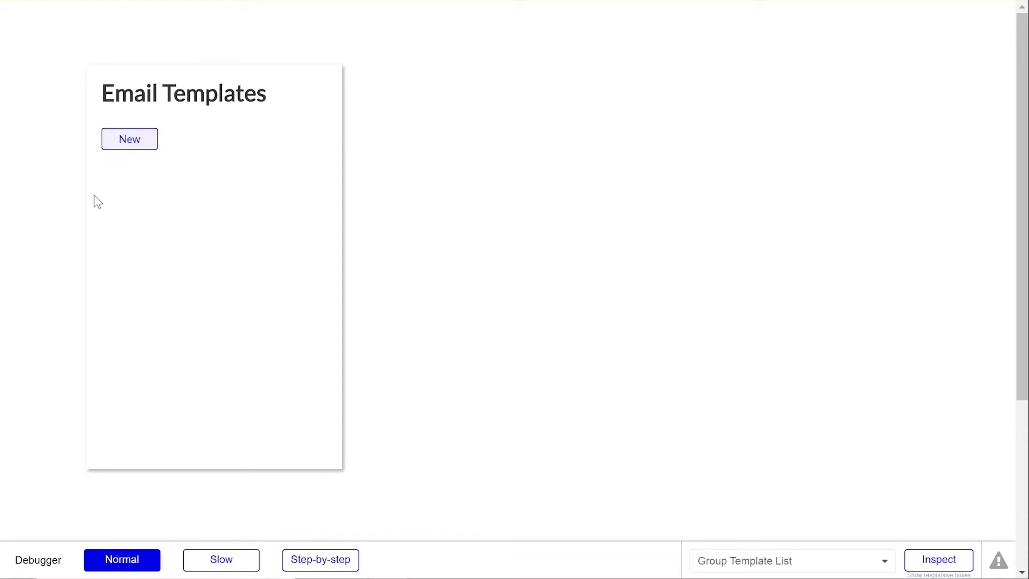
{"action": "left_click", "coordinate": [138, 146]}
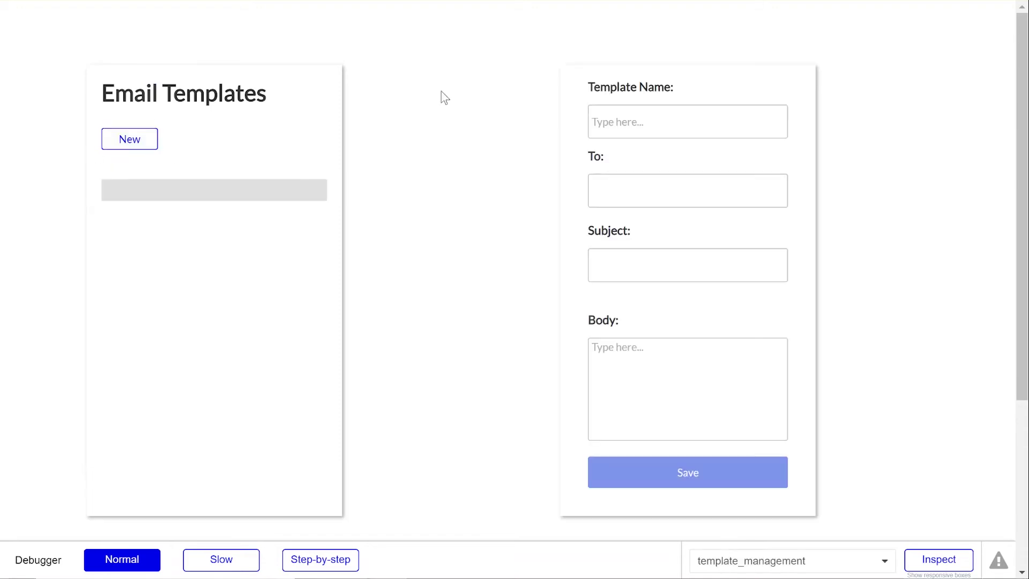
Fill in the template with New Alert as name and subject, the recipient's email address, and the body "Hey, There's a new Alert".
{"action": "left_click", "coordinate": [645, 121]}
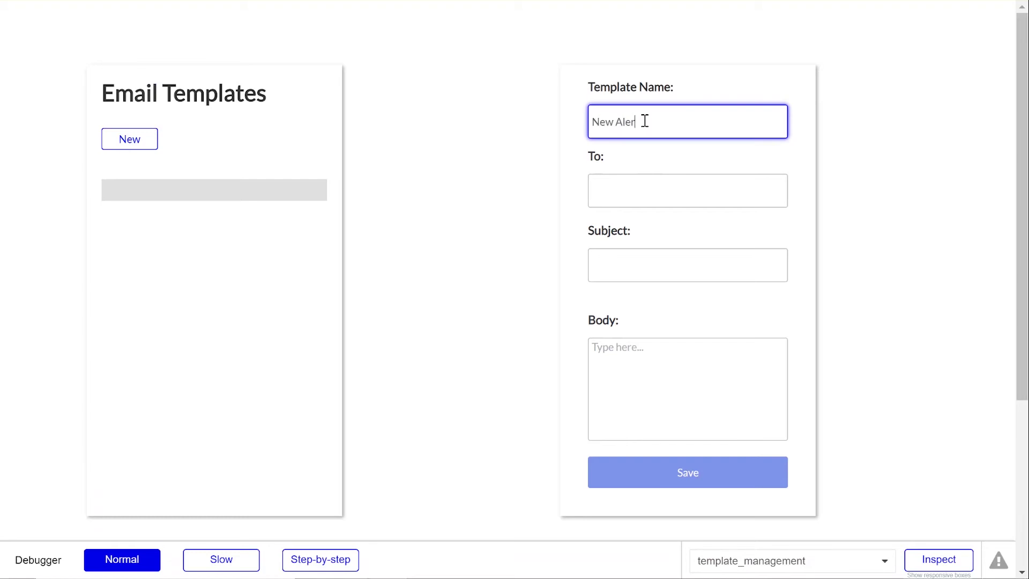
{"action": "left_click", "coordinate": [645, 188]}
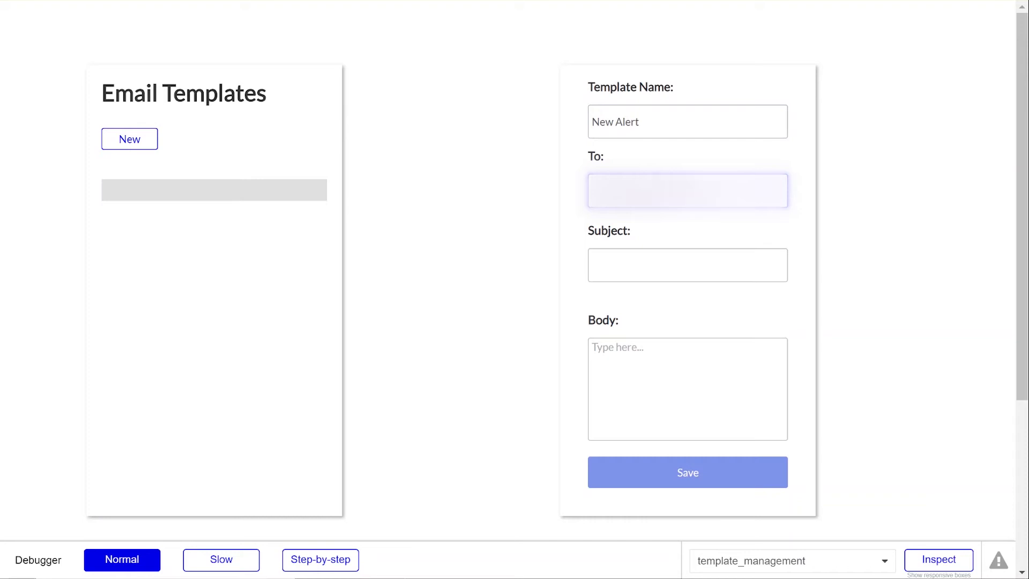
{"action": "key", "text": "Tab"}
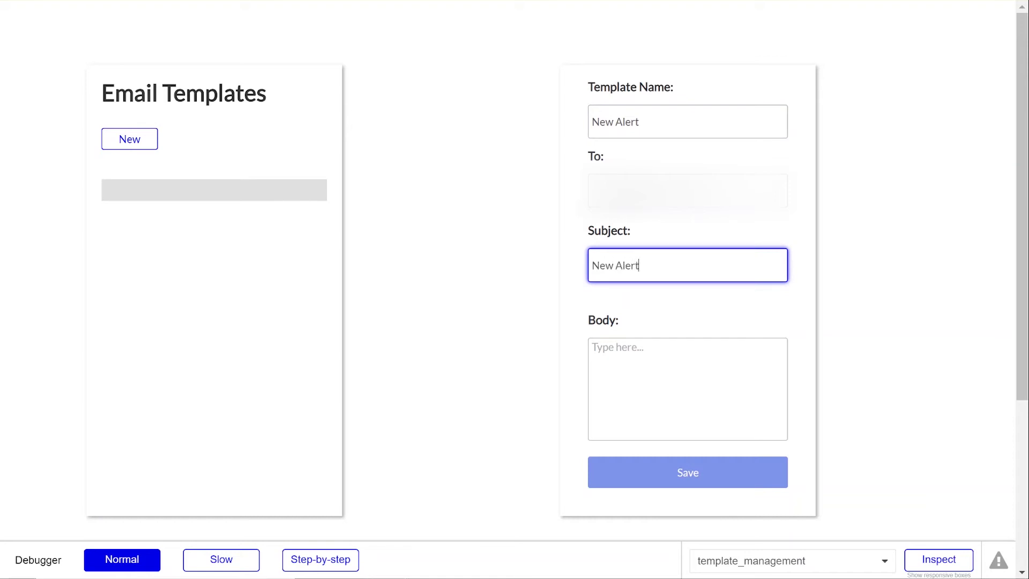
{"action": "left_click", "coordinate": [658, 371]}
{"action": "type", "text": "Hey,"}
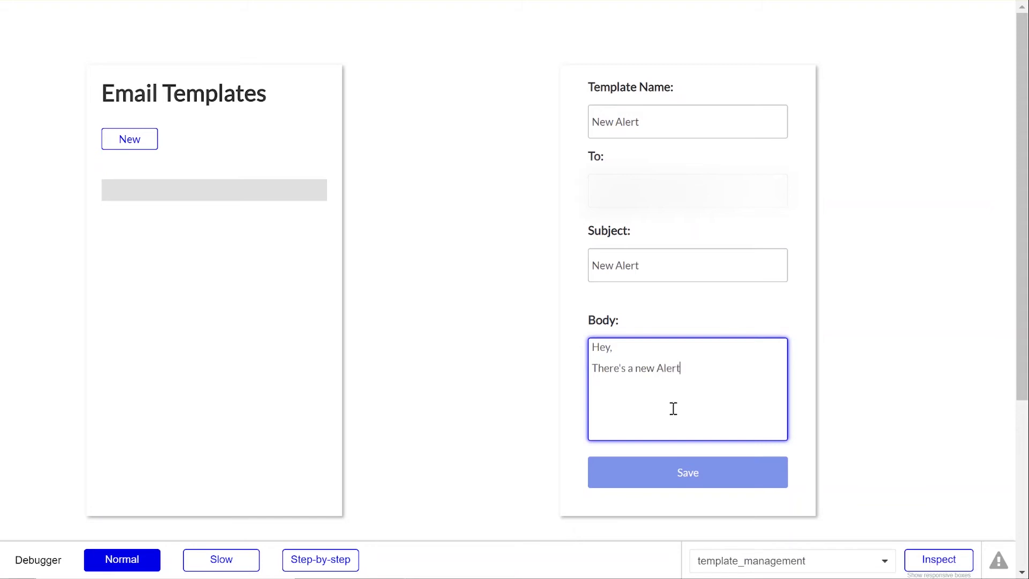
Save the New Alert template and reopen it from the Email Templates list.
{"action": "left_click", "coordinate": [682, 471]}
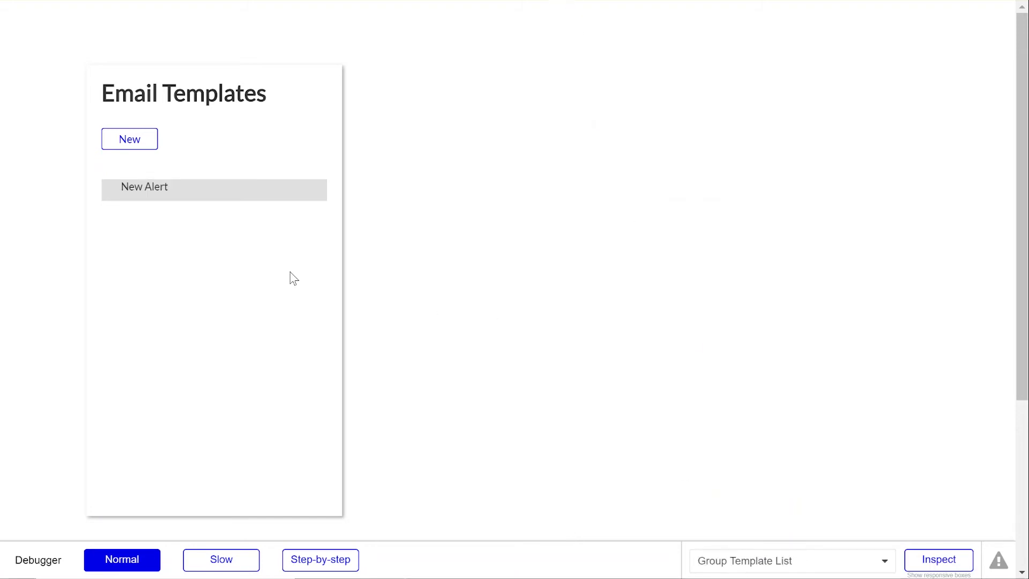
{"action": "left_click", "coordinate": [242, 201]}
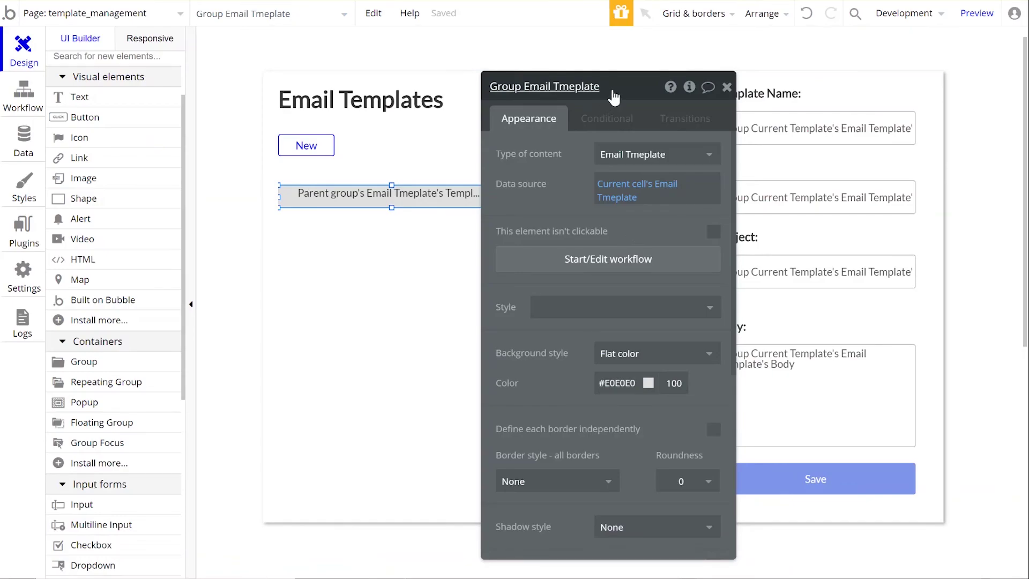
Back in the Bubble editor, create a new page named Alerts cloned from template_management.
{"action": "left_click_drag", "start_coordinate": [616, 88], "coordinate": [654, 74]}
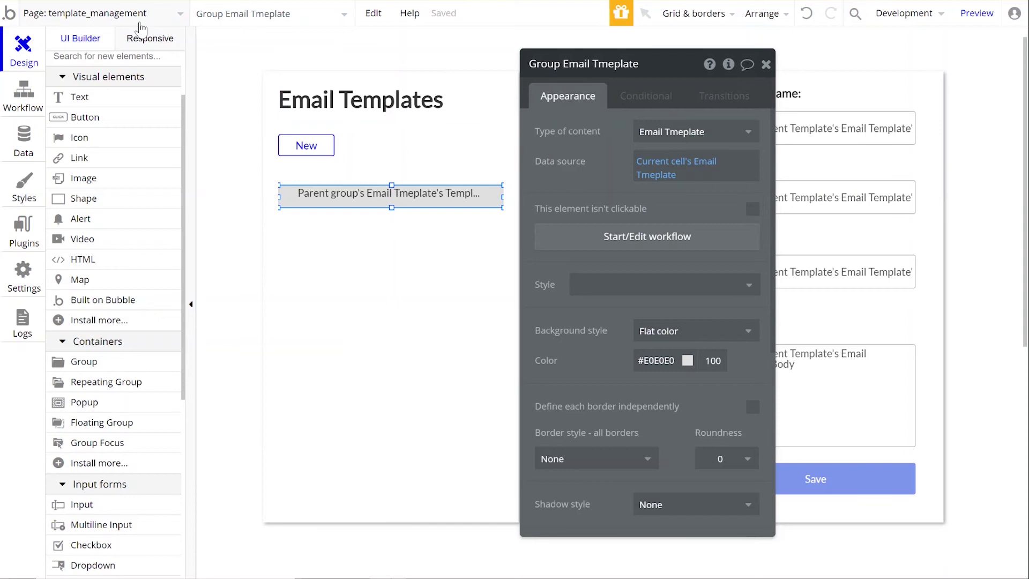
{"action": "left_click", "coordinate": [141, 24]}
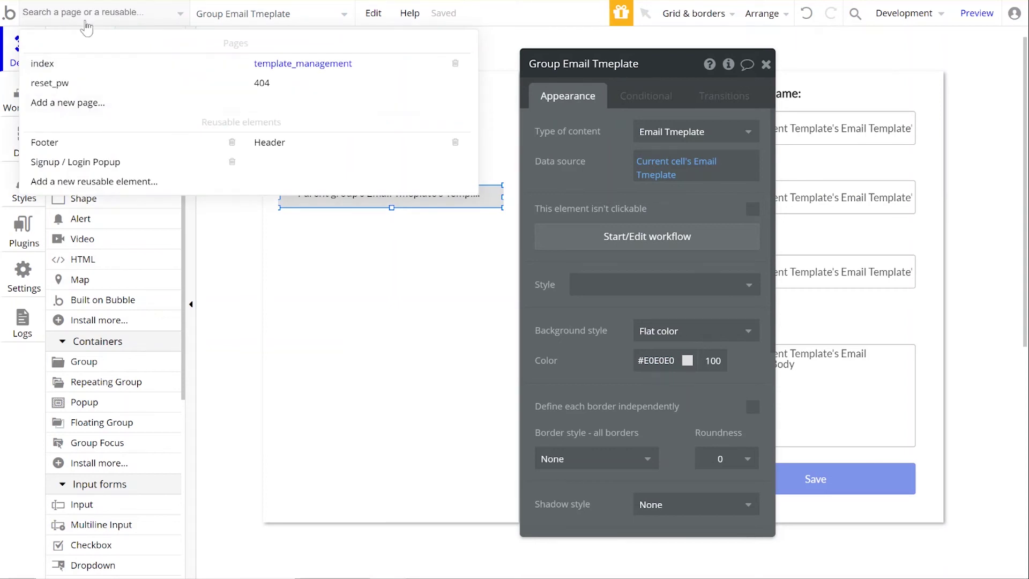
{"action": "left_click", "coordinate": [65, 103]}
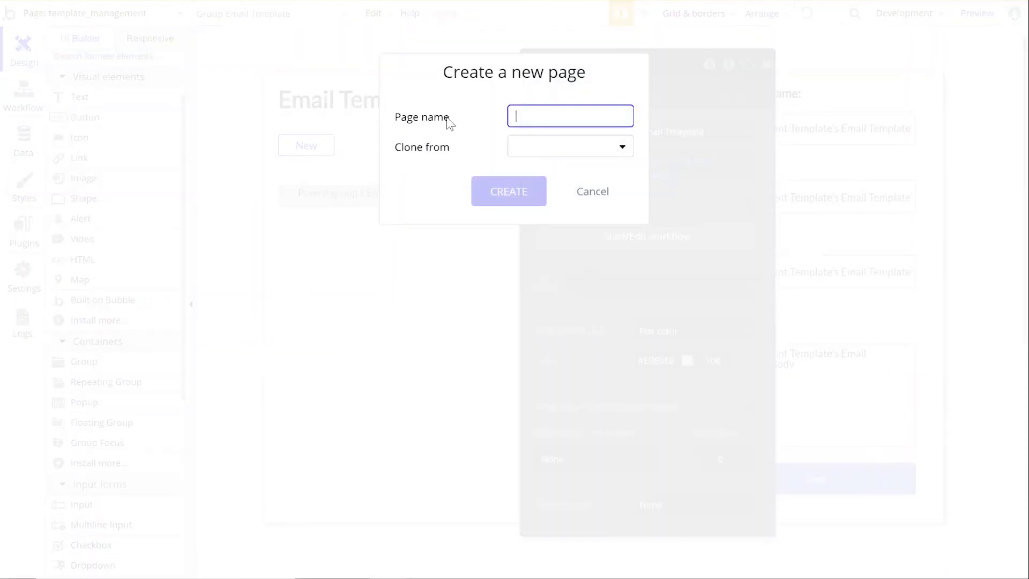
{"action": "type", "text": "Alert"}
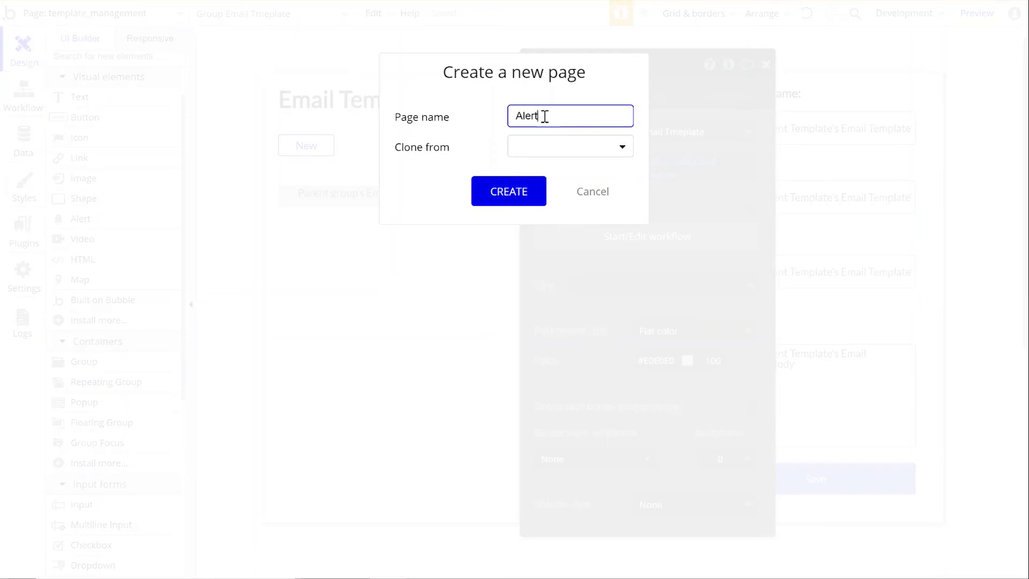
{"action": "left_click", "coordinate": [552, 157]}
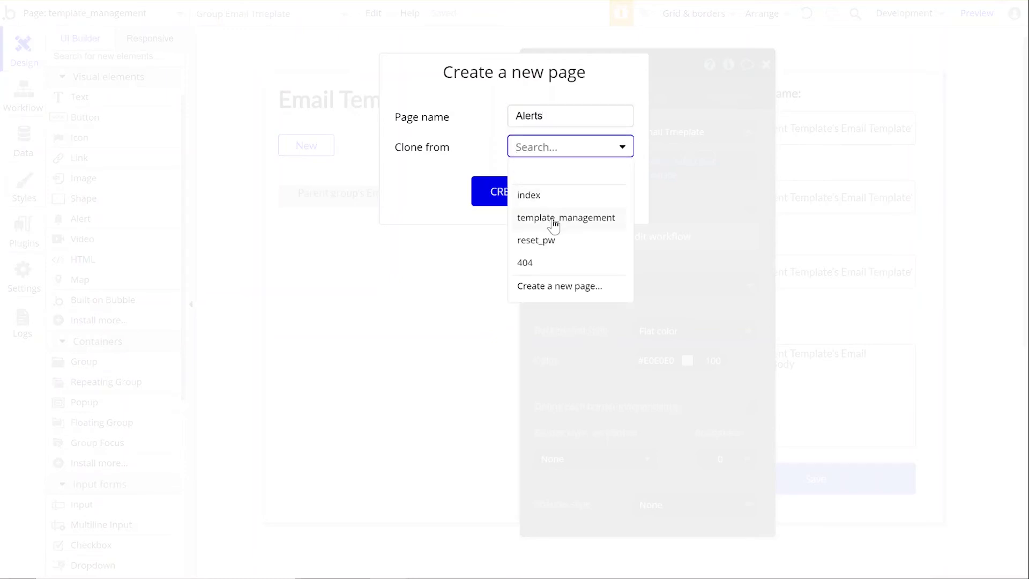
{"action": "left_click", "coordinate": [553, 219]}
{"action": "left_click", "coordinate": [536, 205]}
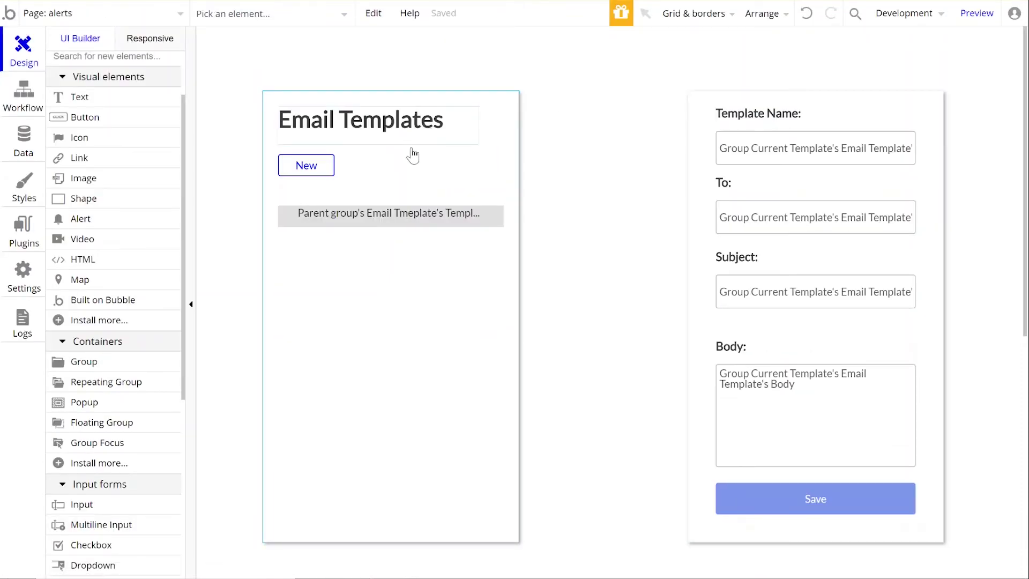
Change the Email Templates heading text on the new page to Alerts.
{"action": "double_click", "coordinate": [399, 137]}
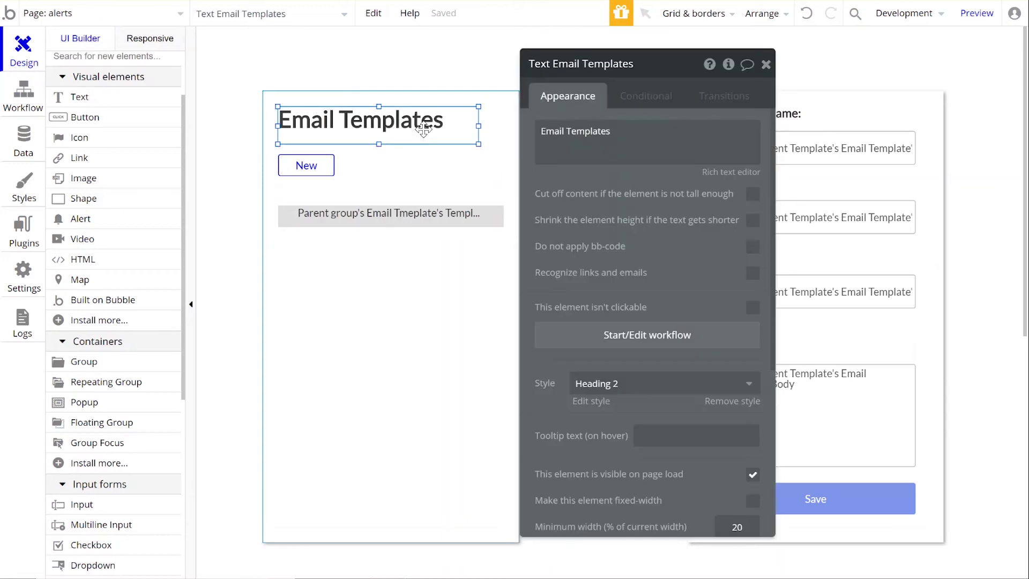
{"action": "triple_click", "coordinate": [587, 130]}
{"action": "type", "text": "Al"}
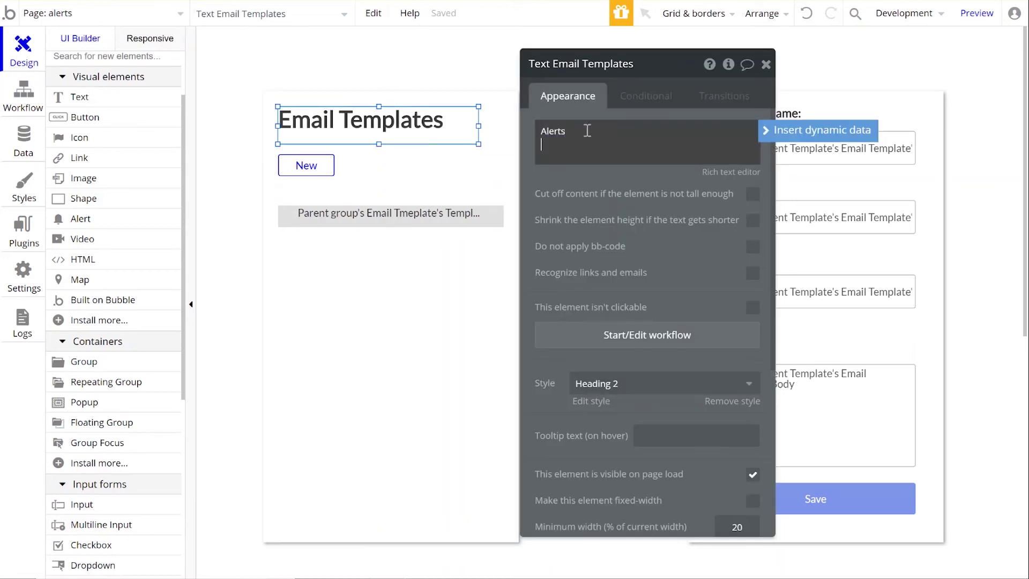
{"action": "type", "text": "erts"}
Set the repeating group's content type to Alert and its data source to a search for Alerts.
{"action": "left_click", "coordinate": [339, 212]}
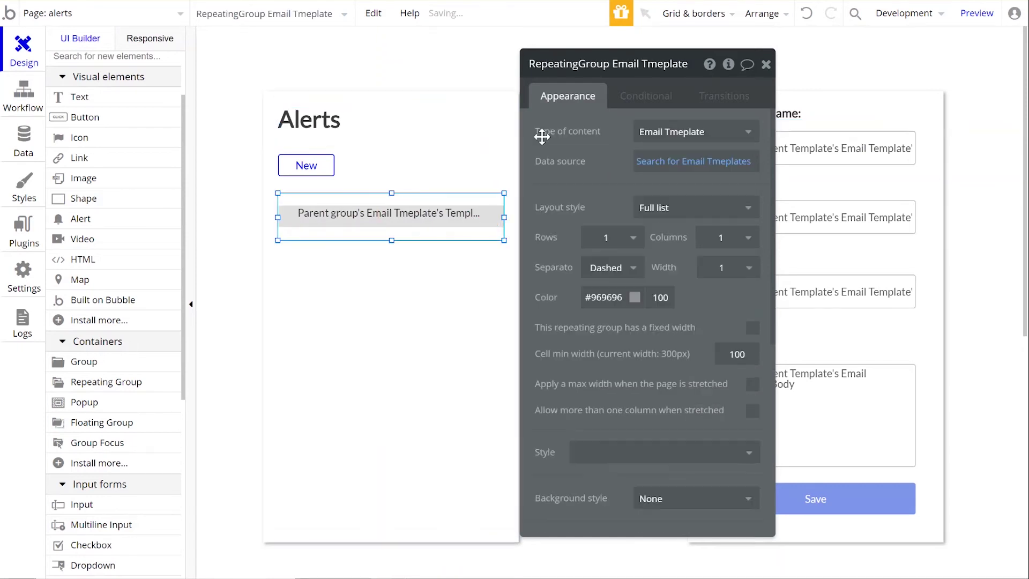
{"action": "left_click", "coordinate": [691, 132]}
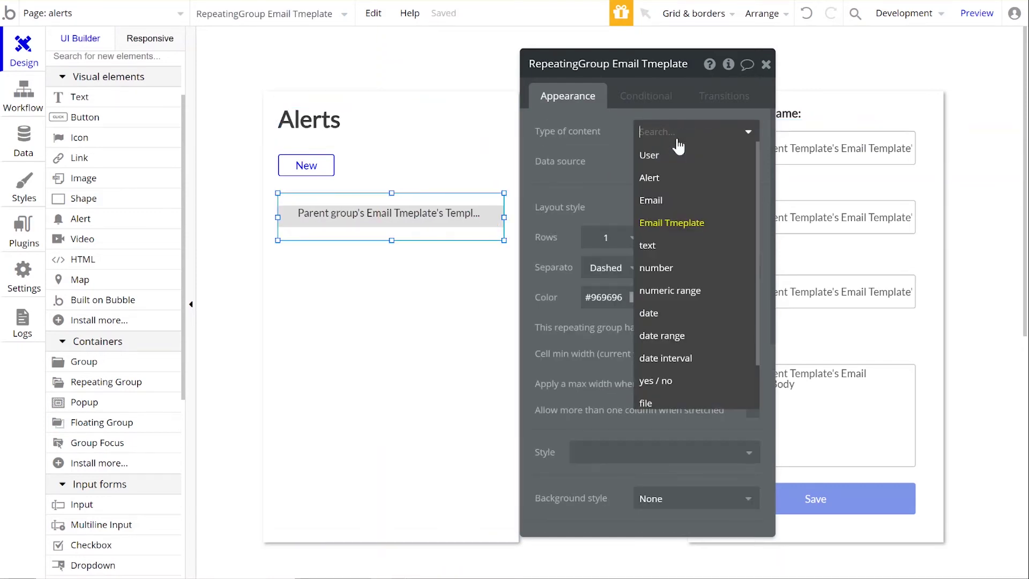
{"action": "left_click", "coordinate": [667, 179]}
{"action": "left_click", "coordinate": [675, 161]}
{"action": "left_click", "coordinate": [376, 107]}
{"action": "left_click", "coordinate": [383, 143]}
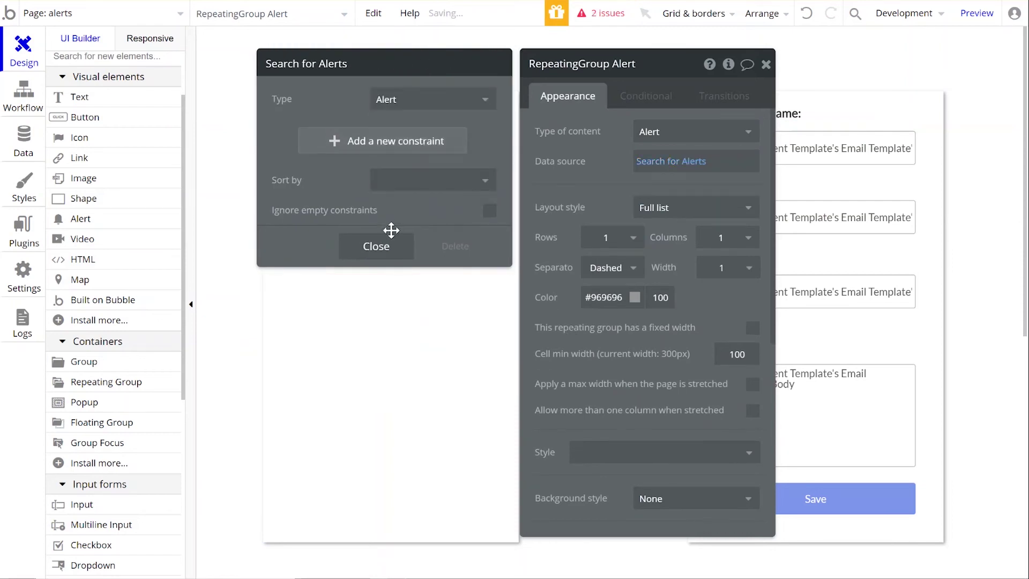
{"action": "left_click", "coordinate": [375, 244]}
Set the repeating group's inner group to content type Alert and make its text show the parent group's Alert's Status.
{"action": "left_click", "coordinate": [307, 221]}
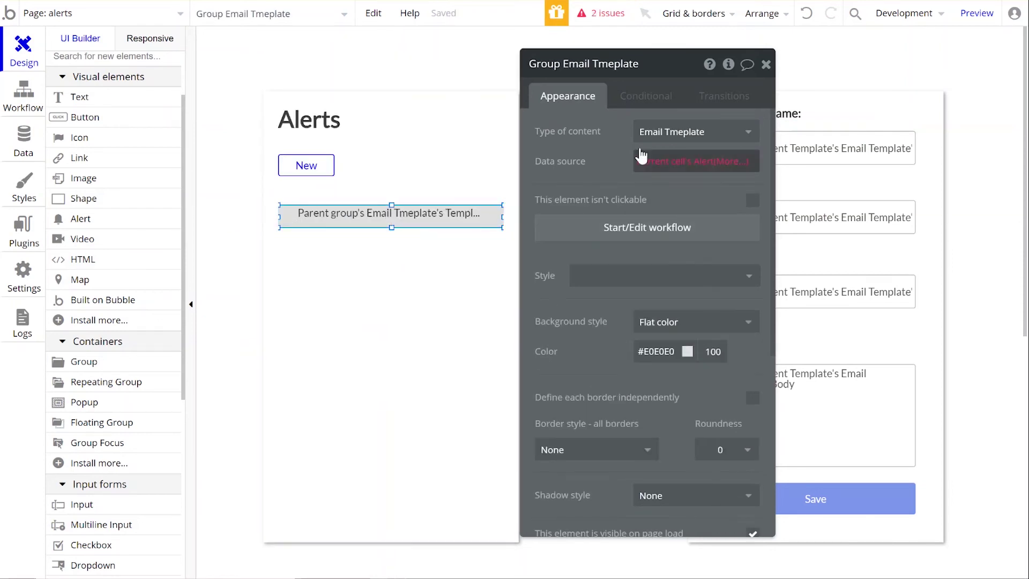
{"action": "left_click", "coordinate": [664, 132]}
{"action": "left_click", "coordinate": [665, 201]}
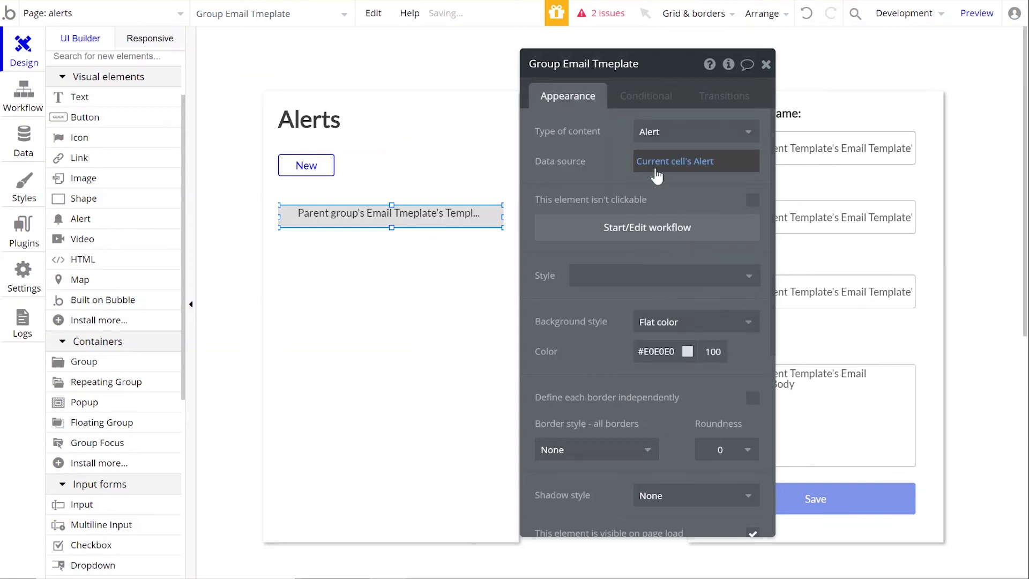
{"action": "left_click", "coordinate": [350, 214]}
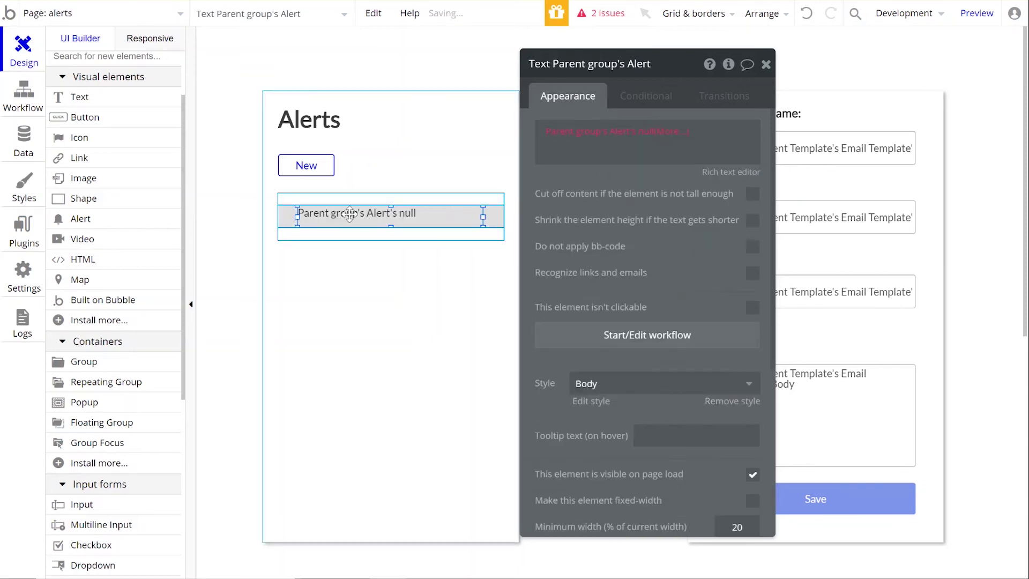
{"action": "left_click", "coordinate": [648, 132]}
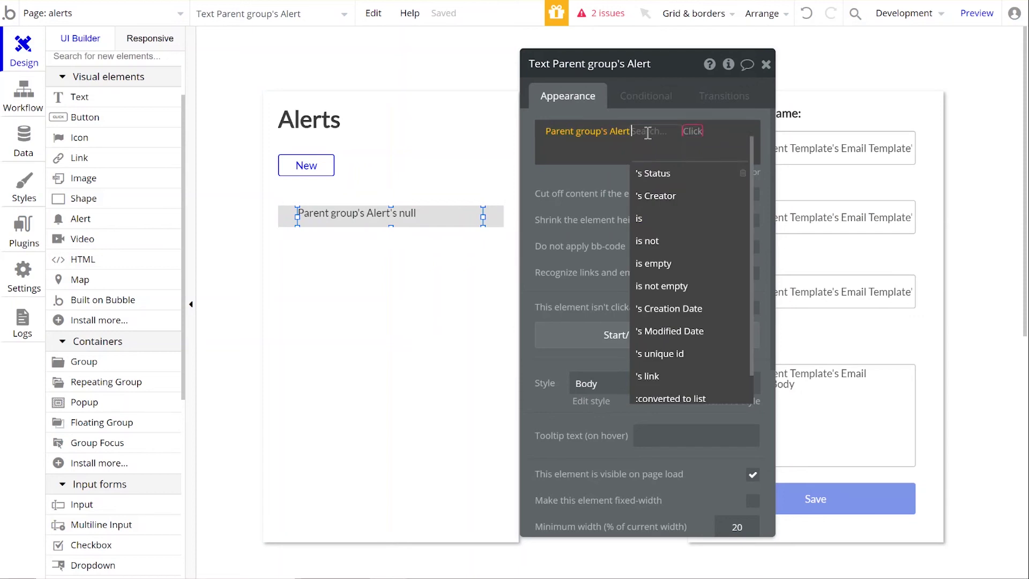
{"action": "left_click", "coordinate": [655, 176]}
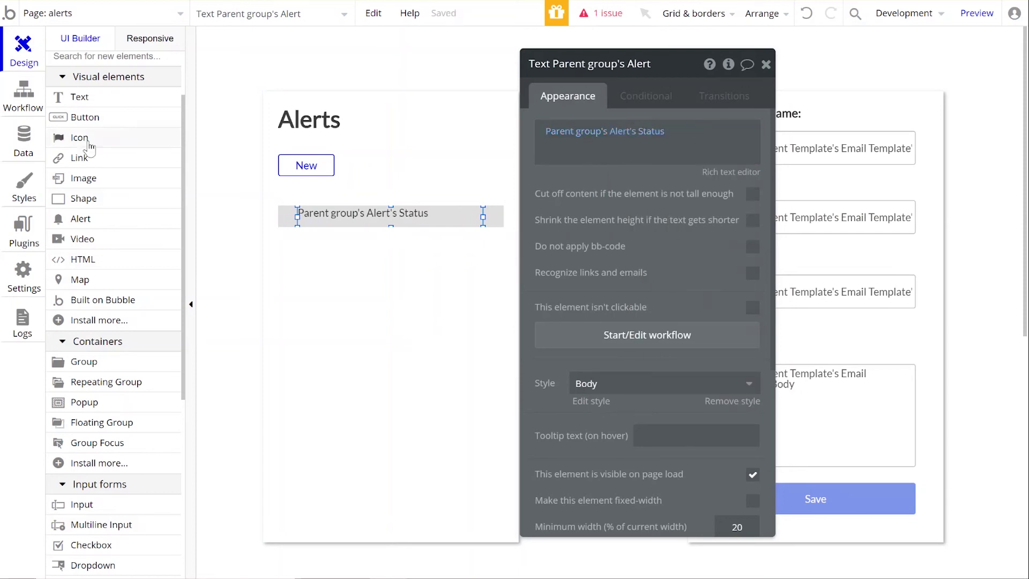
Check the fields of the Alert data type in the database and return to the page design.
{"action": "left_click", "coordinate": [24, 140]}
{"action": "left_click", "coordinate": [130, 203]}
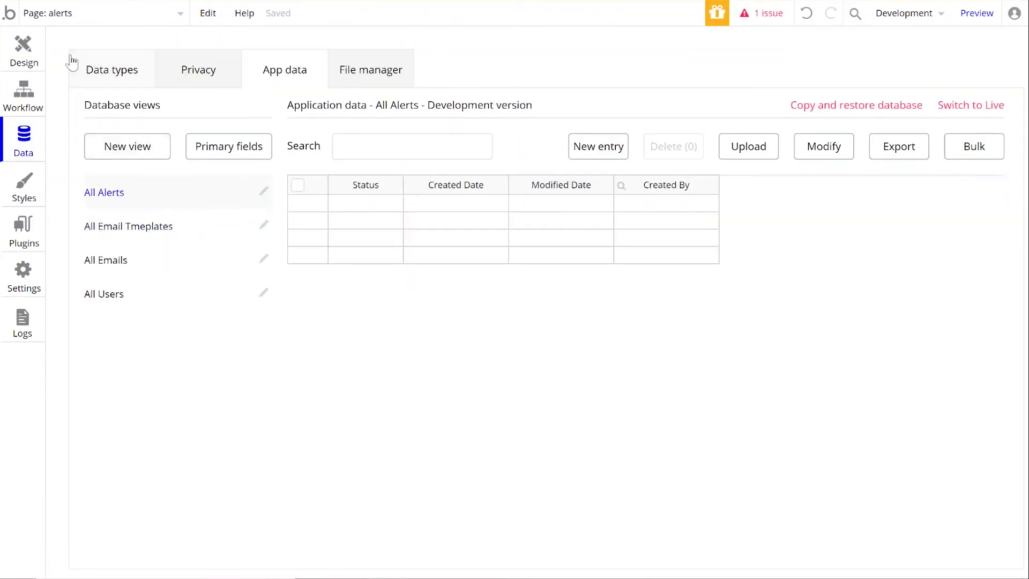
{"action": "left_click", "coordinate": [96, 72]}
{"action": "left_click", "coordinate": [118, 155]}
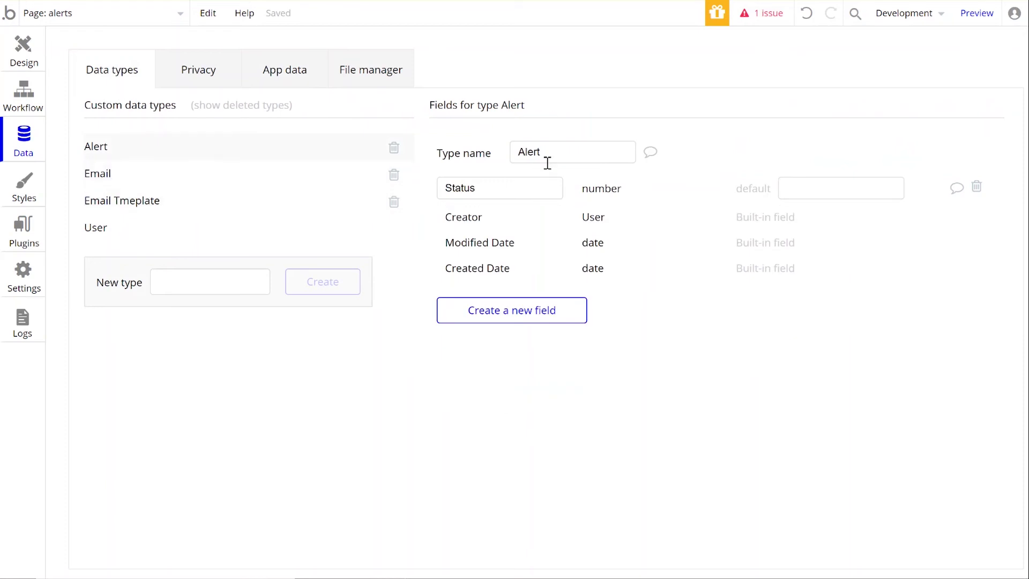
{"action": "left_click", "coordinate": [24, 47]}
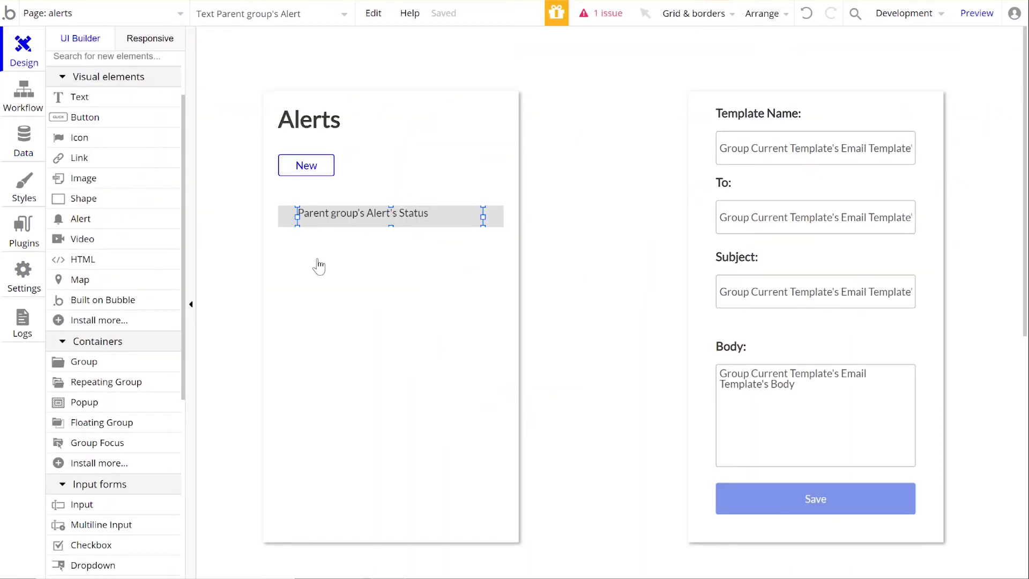
Rename the Group Current Template form group as Group Current Alert.
{"action": "left_click", "coordinate": [867, 111]}
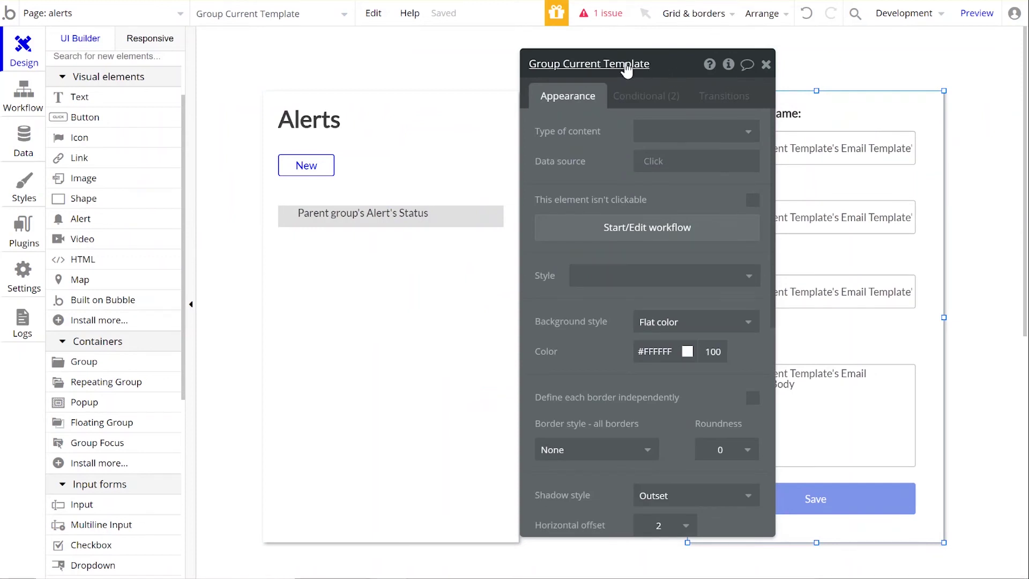
{"action": "left_click_drag", "start_coordinate": [654, 69], "coordinate": [654, 69]}
{"action": "left_click", "coordinate": [654, 68]}
{"action": "key", "text": "BackSpace"}
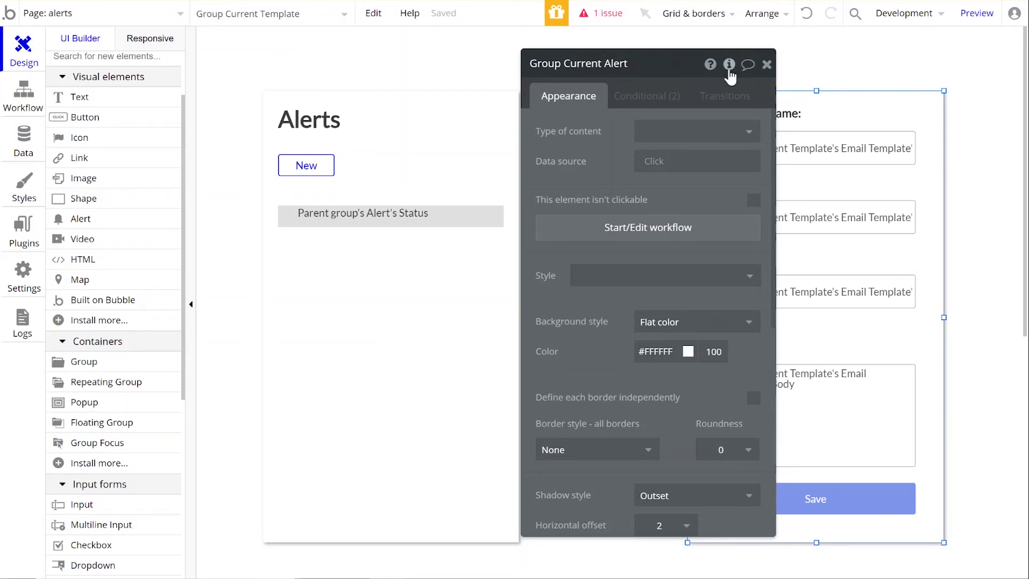
Rename the form group's Email Template custom state as Alert and set its type to Alert.
{"action": "left_click", "coordinate": [729, 65]}
{"action": "double_click", "coordinate": [832, 114]}
{"action": "key", "text": "ctrl+a"}
{"action": "type", "text": "A"}
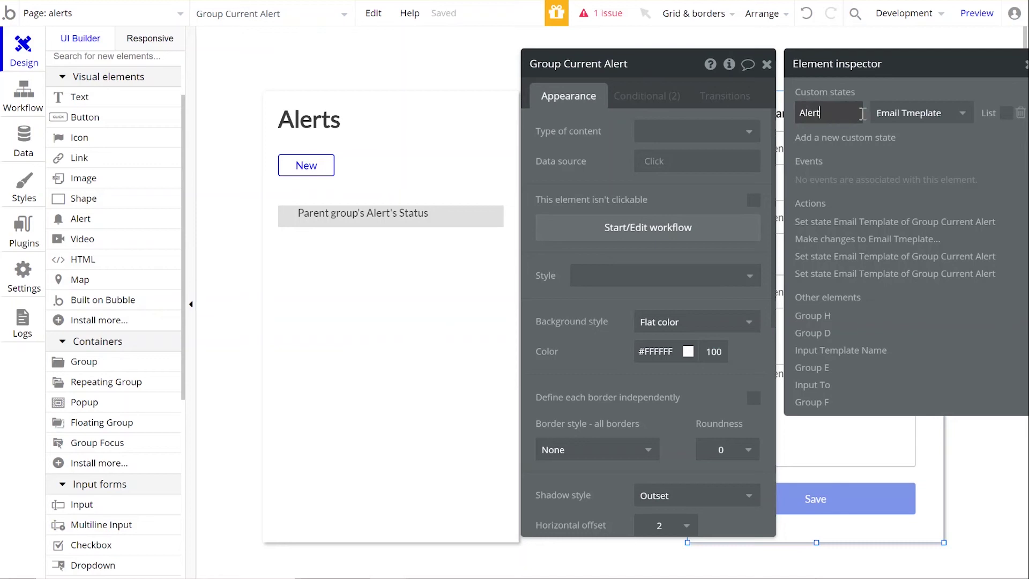
{"action": "left_click", "coordinate": [913, 112]}
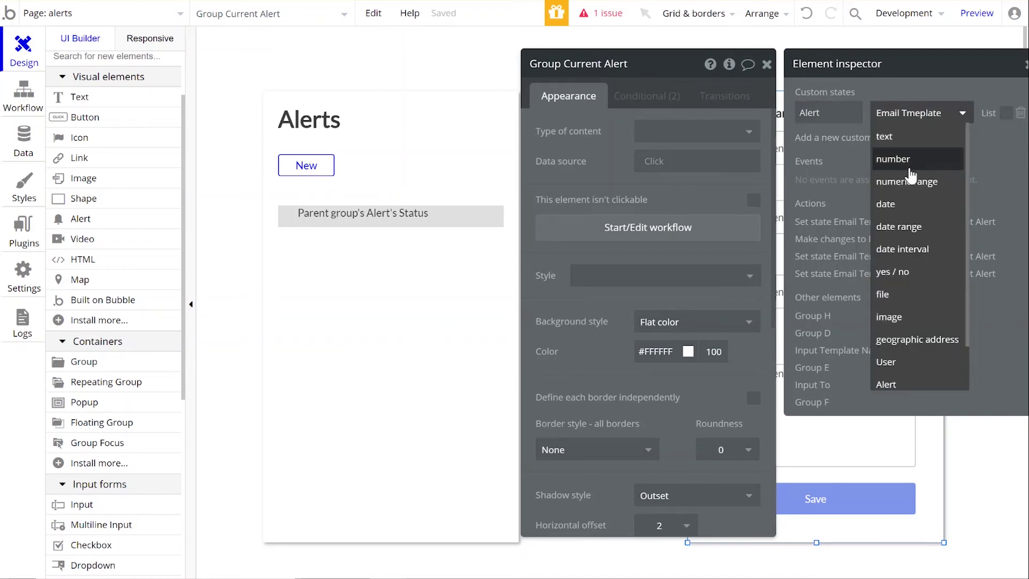
{"action": "left_click", "coordinate": [889, 385]}
Delete the To, Subject and Body field groups from the form, keeping only the Template Name field.
{"action": "left_click", "coordinate": [616, 94]}
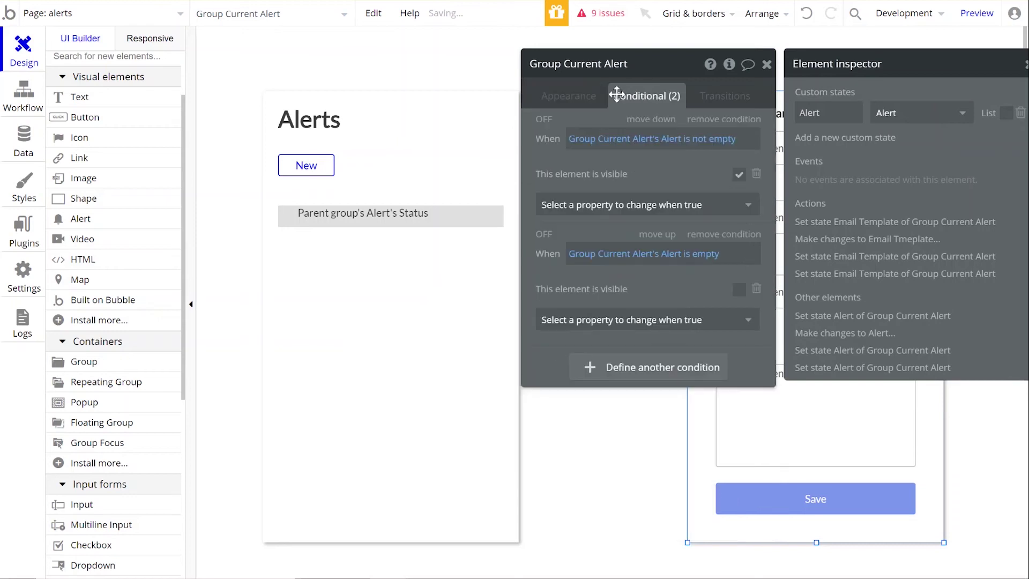
{"action": "left_click_drag", "start_coordinate": [654, 63], "coordinate": [251, 113]}
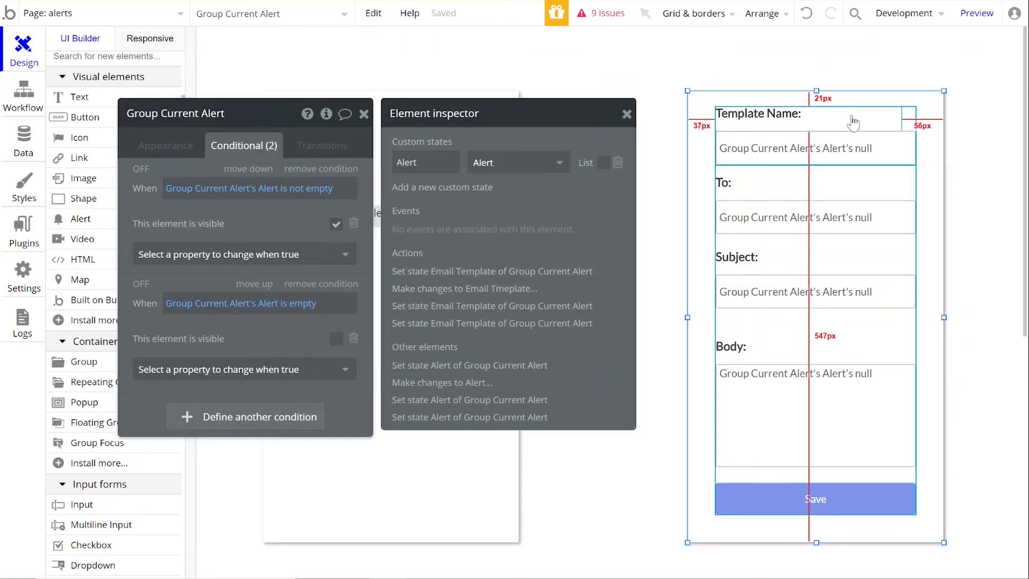
{"action": "left_click", "coordinate": [904, 181]}
{"action": "key", "text": "Delete"}
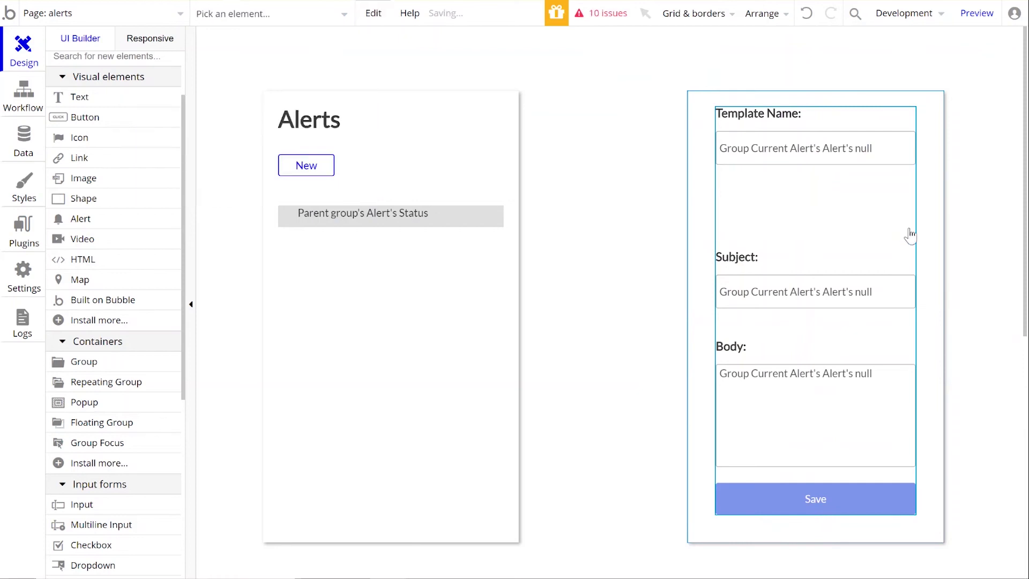
{"action": "left_click", "coordinate": [901, 267]}
{"action": "left_click", "coordinate": [909, 260]}
{"action": "key", "text": "Delete"}
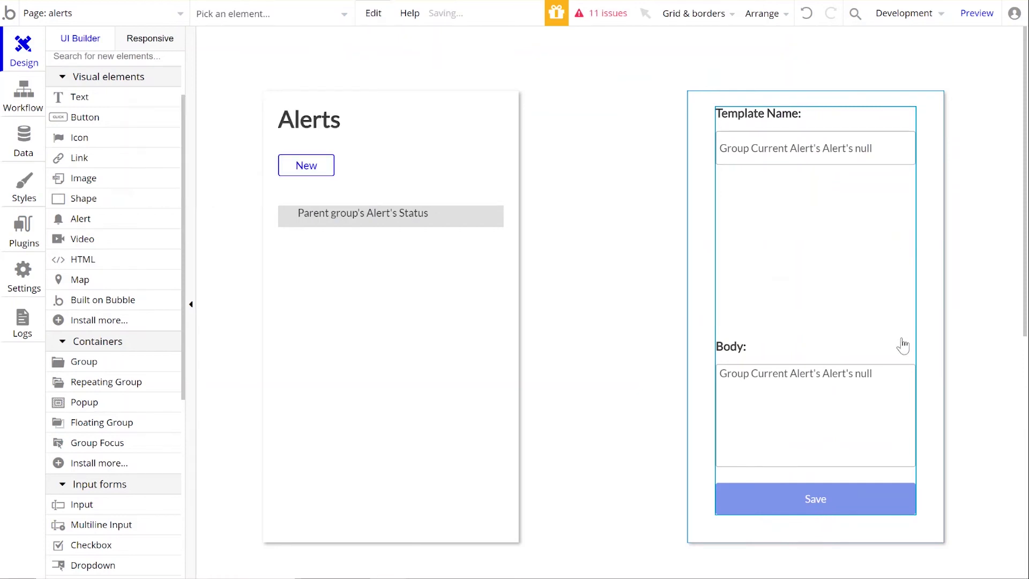
{"action": "left_click", "coordinate": [907, 348]}
{"action": "key", "text": "Delete"}
Move the Save button up beneath the remaining input and shorten the inner and outer form groups around it.
{"action": "left_click_drag", "start_coordinate": [830, 496], "coordinate": [826, 206]}
{"action": "left_click", "coordinate": [817, 505]}
{"action": "left_click_drag", "start_coordinate": [817, 514], "coordinate": [815, 260]}
{"action": "left_click", "coordinate": [815, 468]}
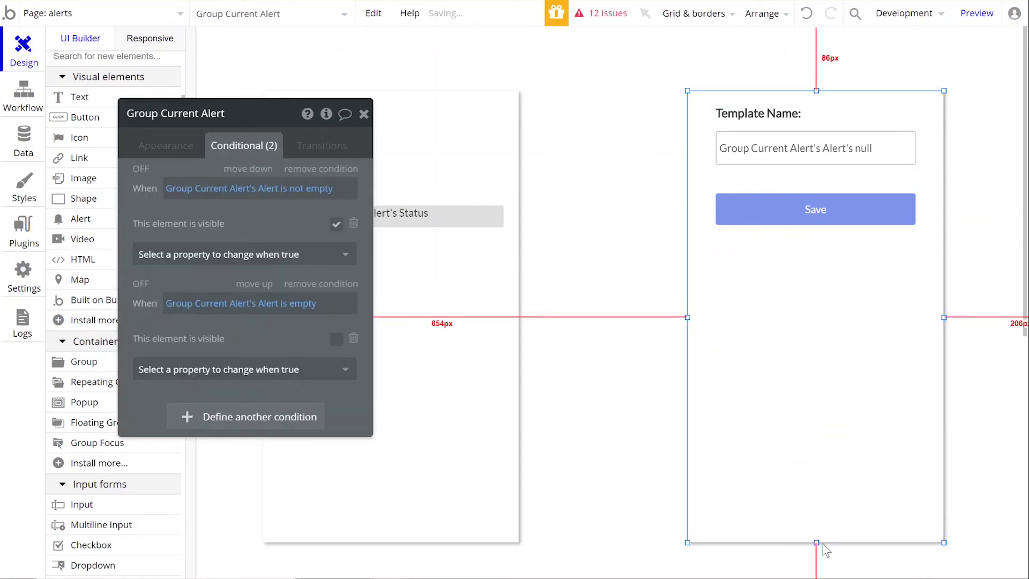
{"action": "left_click_drag", "start_coordinate": [817, 542], "coordinate": [816, 278]}
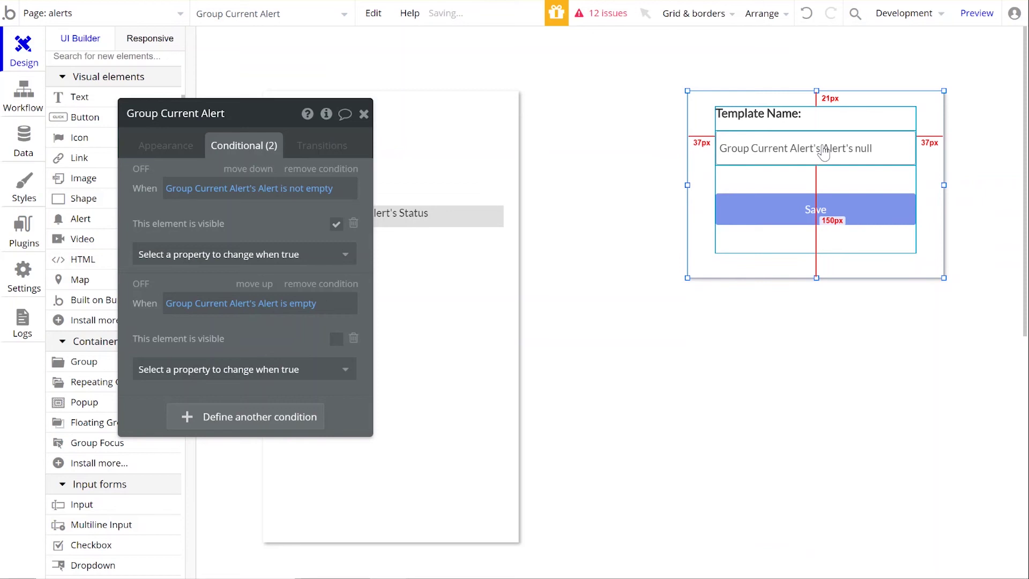
Change the Template Name label text to "Status:".
{"action": "left_click", "coordinate": [899, 123]}
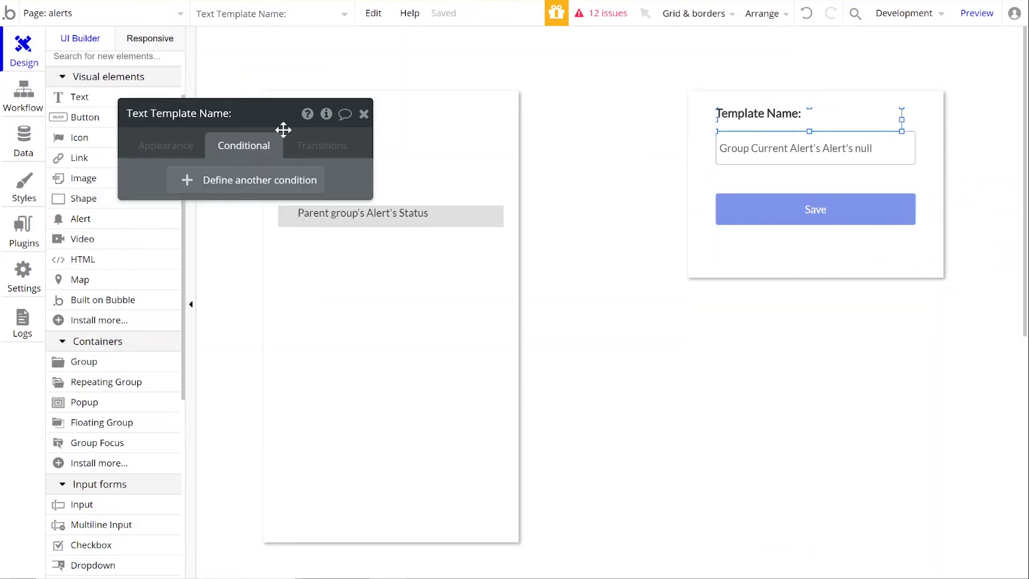
{"action": "left_click", "coordinate": [172, 147]}
{"action": "left_click", "coordinate": [246, 180]}
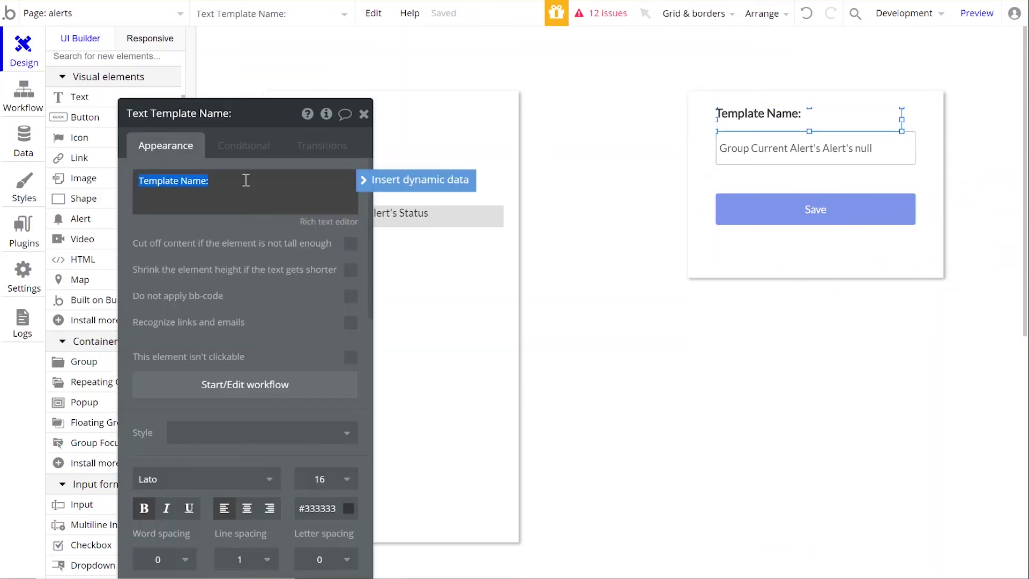
{"action": "type", "text": "Status:"}
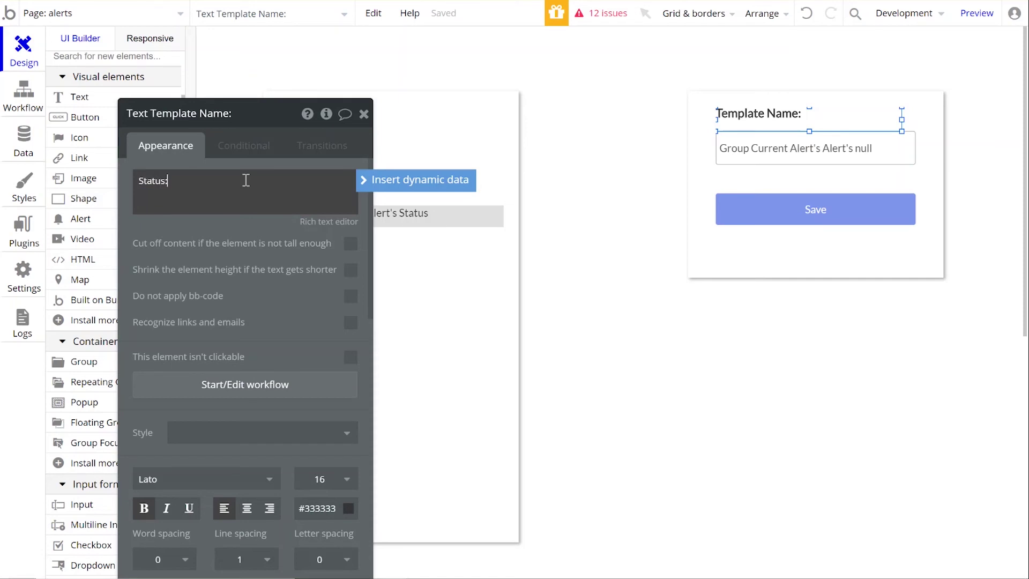
Set the form input's initial content to Group Current Alert's Alert's Status.
{"action": "left_click", "coordinate": [770, 148]}
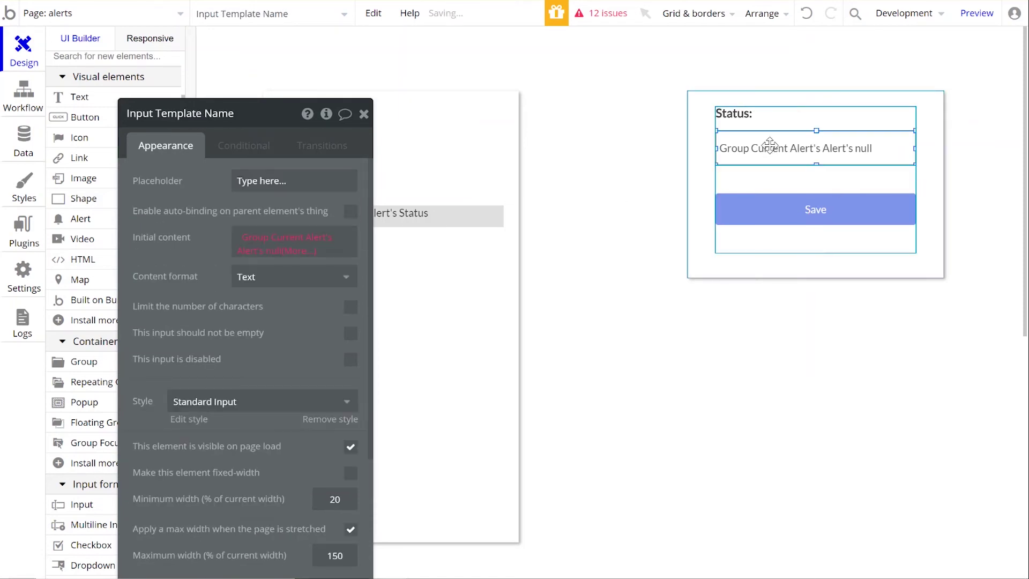
{"action": "left_click", "coordinate": [276, 252]}
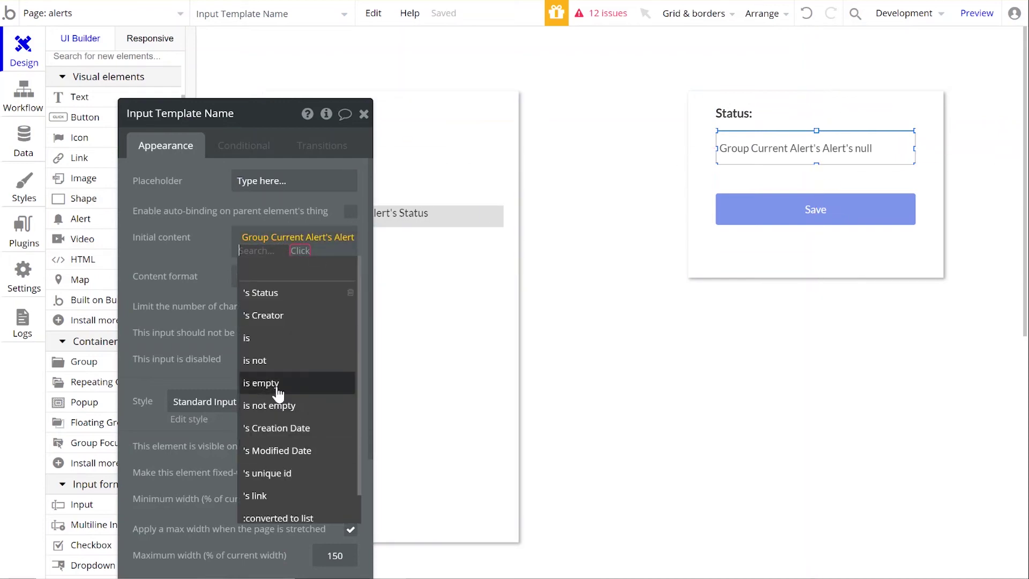
{"action": "left_click", "coordinate": [348, 295]}
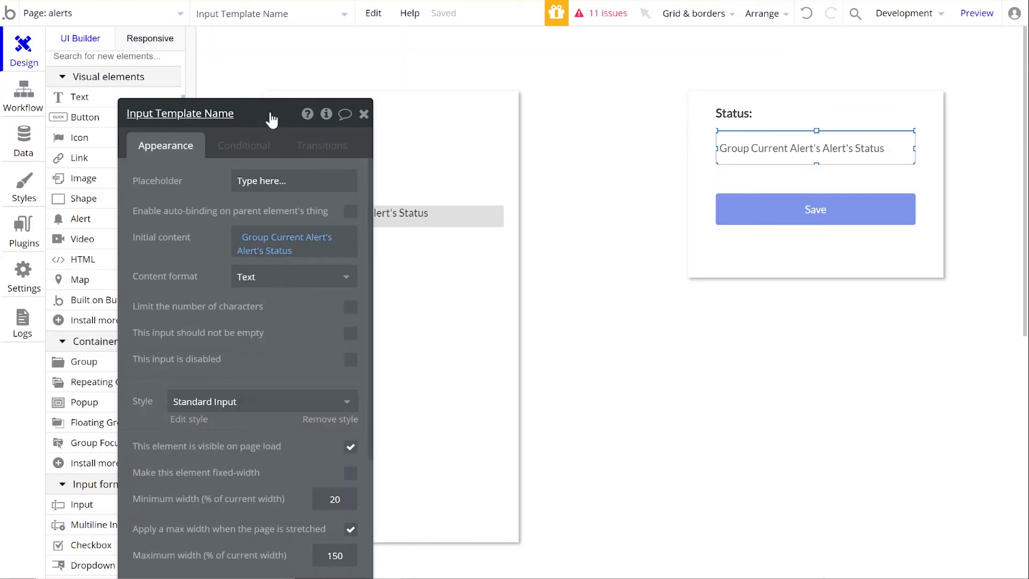
In the New button's workflow, change the created thing's type to Alert and check the step that sets the Alert state.
{"action": "left_click_drag", "start_coordinate": [271, 117], "coordinate": [782, 92]}
{"action": "left_click", "coordinate": [306, 166]}
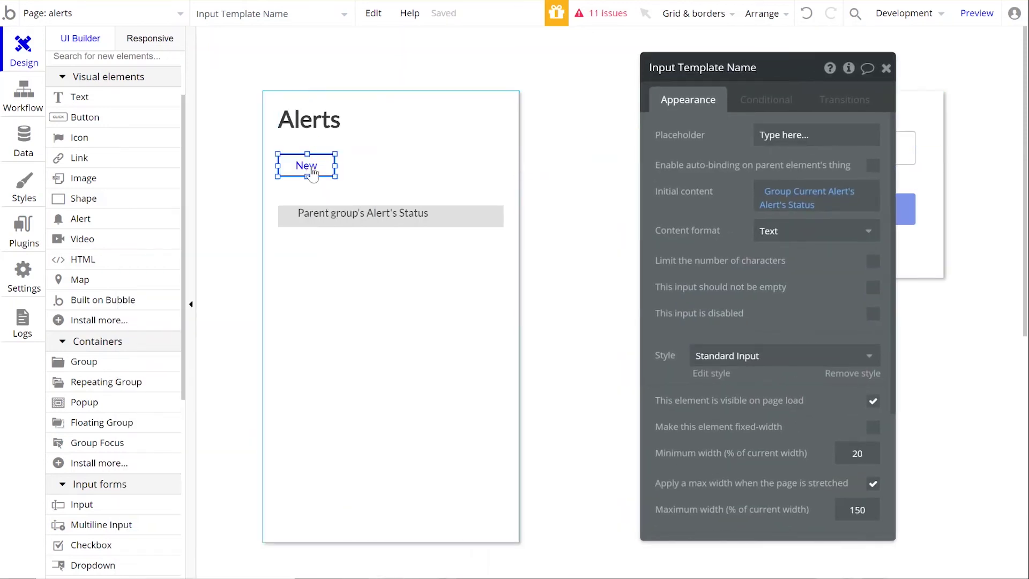
{"action": "left_click", "coordinate": [740, 203]}
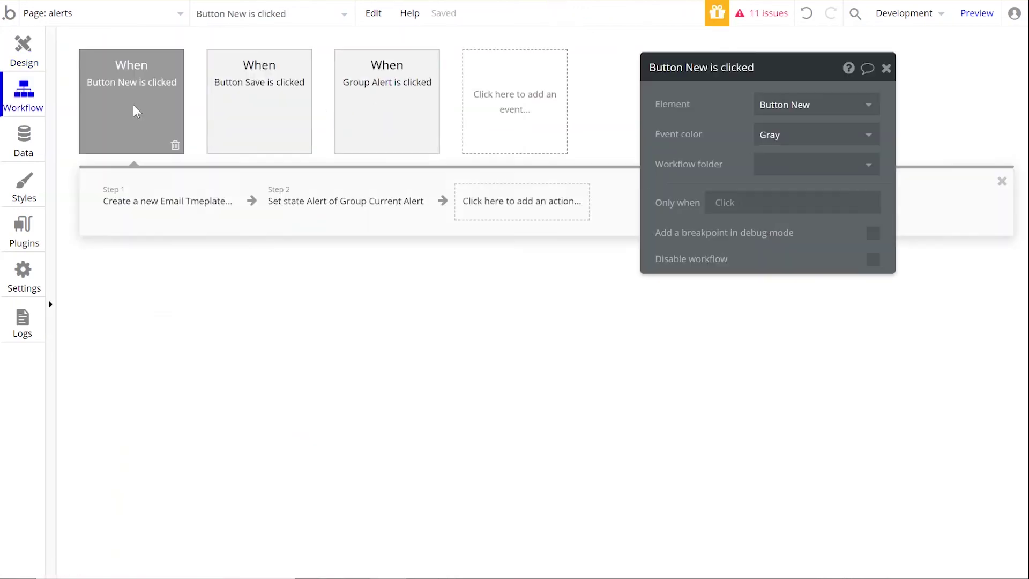
{"action": "left_click", "coordinate": [153, 199]}
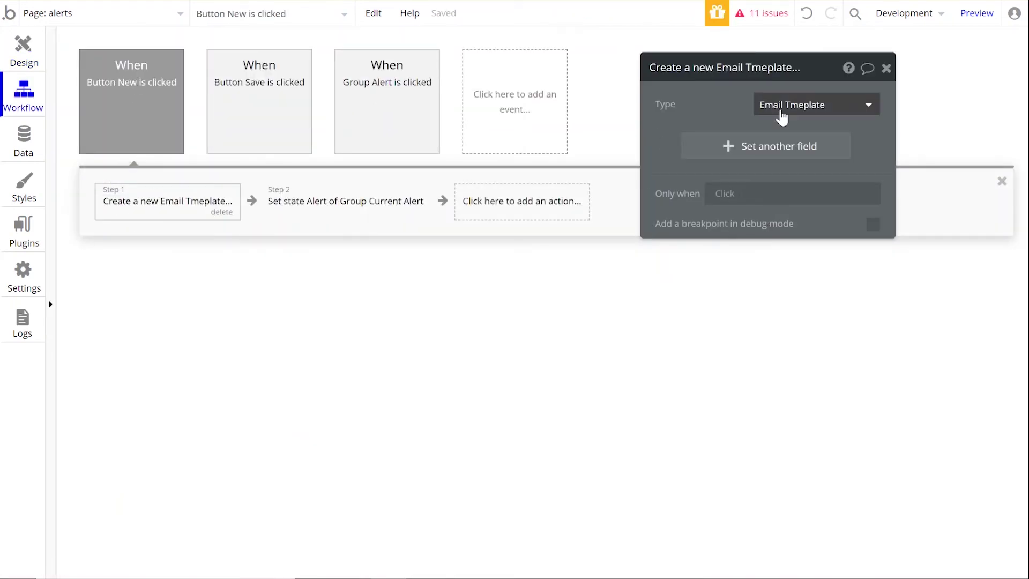
{"action": "left_click", "coordinate": [788, 108]}
{"action": "left_click", "coordinate": [792, 131]}
{"action": "left_click", "coordinate": [314, 199]}
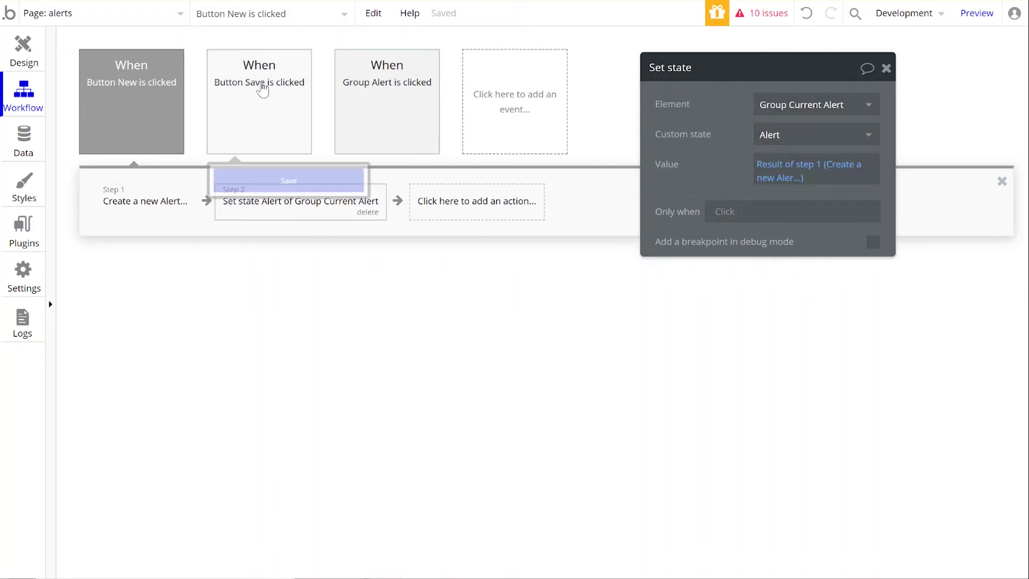
Remove all four field changes from the Make changes to Alert action in the Save button's workflow.
{"action": "left_click", "coordinate": [263, 87]}
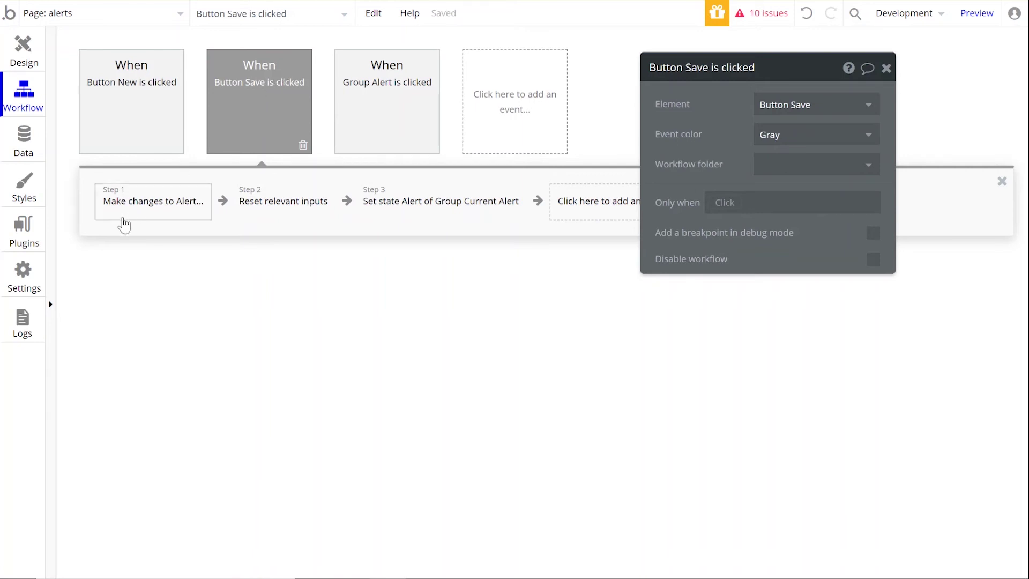
{"action": "left_click", "coordinate": [126, 222]}
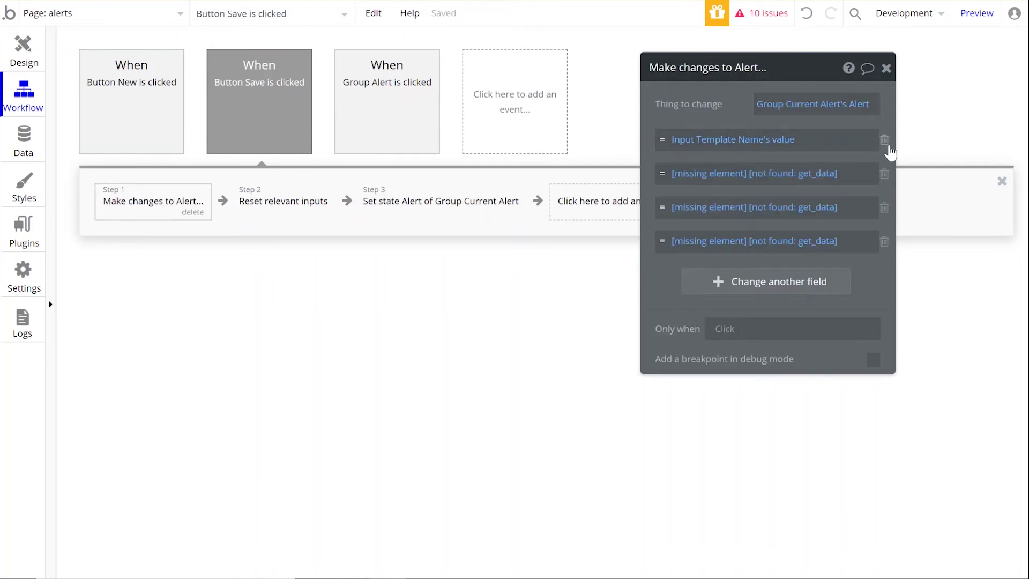
{"action": "left_click", "coordinate": [884, 140]}
{"action": "left_click", "coordinate": [884, 141]}
{"action": "left_click", "coordinate": [884, 141]}
{"action": "left_click", "coordinate": [884, 140]}
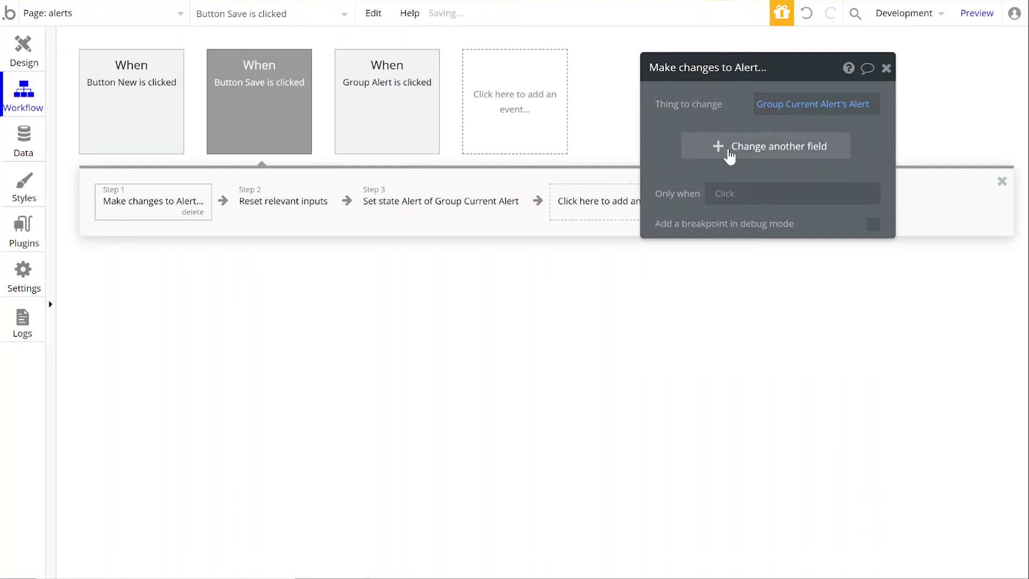
Add the Status field to the Make changes to Alert action and open its value for selection.
{"action": "left_click", "coordinate": [730, 150]}
{"action": "left_click", "coordinate": [671, 149]}
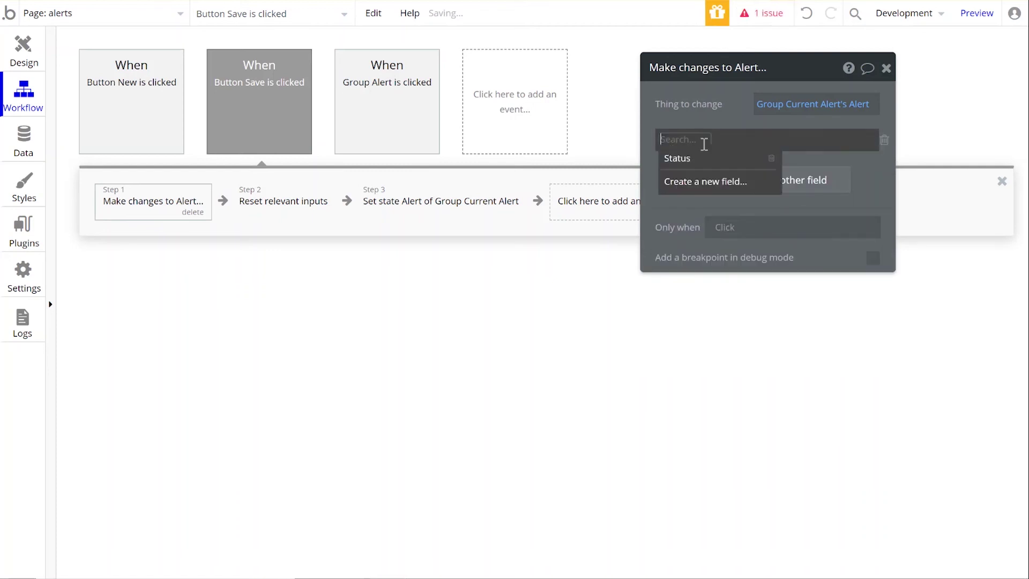
{"action": "left_click", "coordinate": [676, 157]}
{"action": "left_click", "coordinate": [705, 143]}
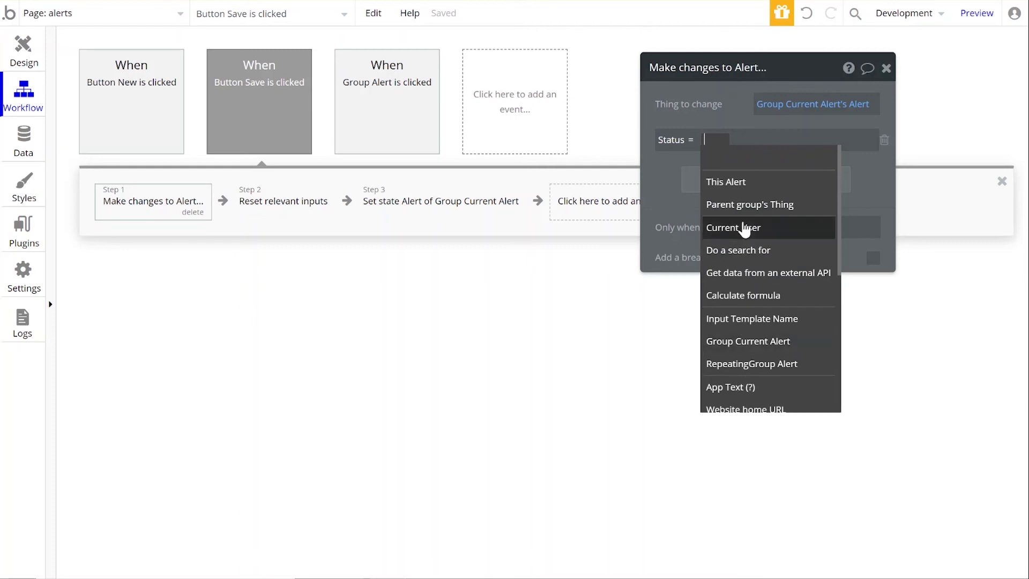
Rename the Alerts form's Input Template Name element to Input Status.
{"action": "left_click", "coordinate": [22, 63]}
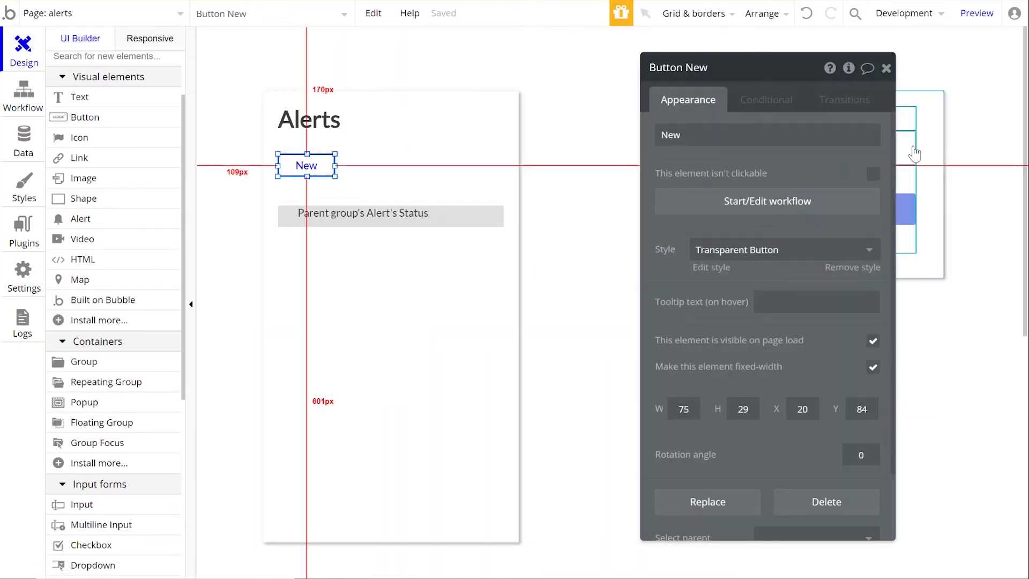
{"action": "left_click", "coordinate": [910, 150]}
{"action": "left_click", "coordinate": [764, 68]}
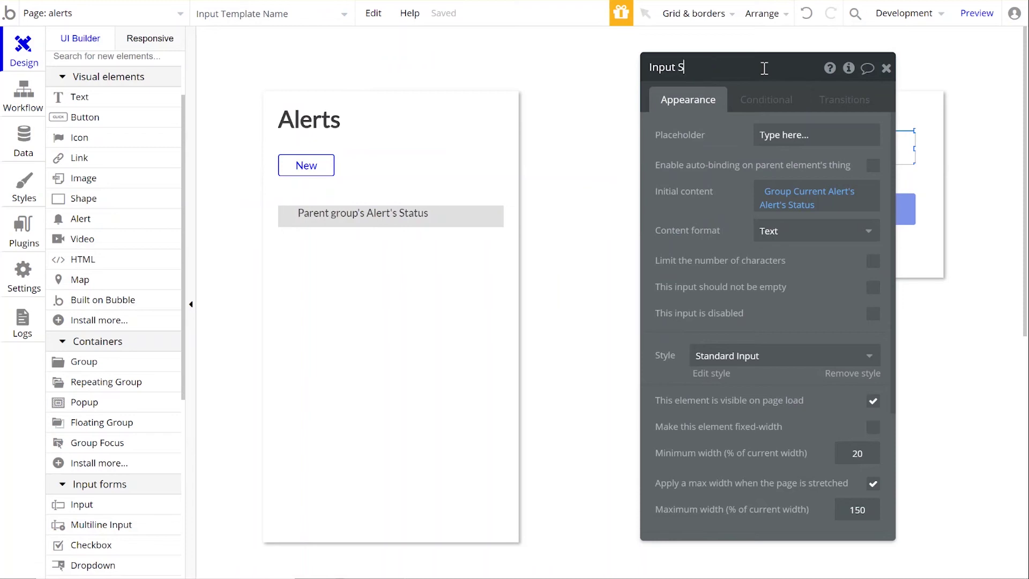
{"action": "type", "text": "Status"}
In the Save button's workflow, set the Status field of Make changes to Alert to Input Status's value.
{"action": "left_click", "coordinate": [27, 104]}
{"action": "left_click", "coordinate": [723, 146]}
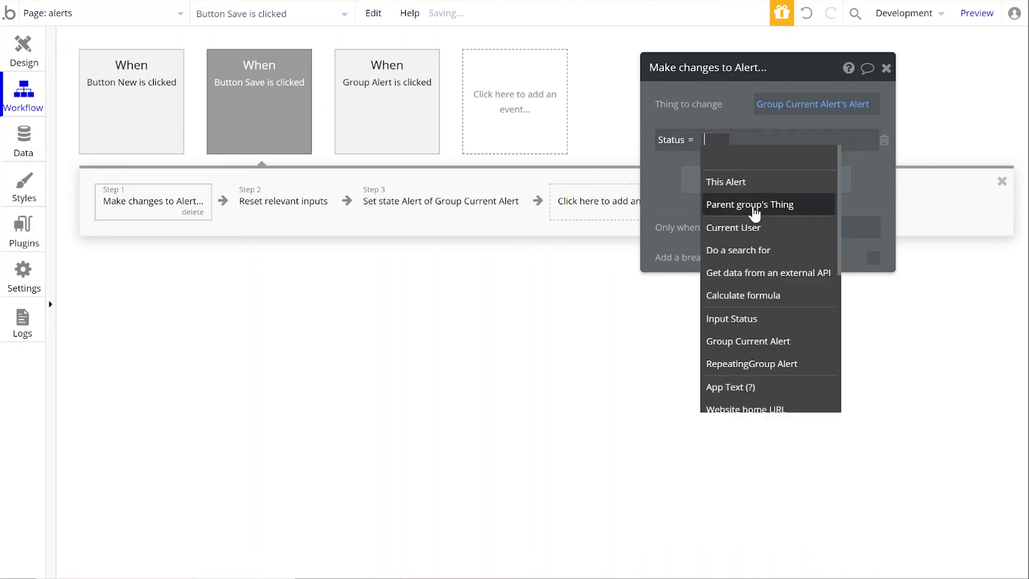
{"action": "left_click", "coordinate": [756, 320]}
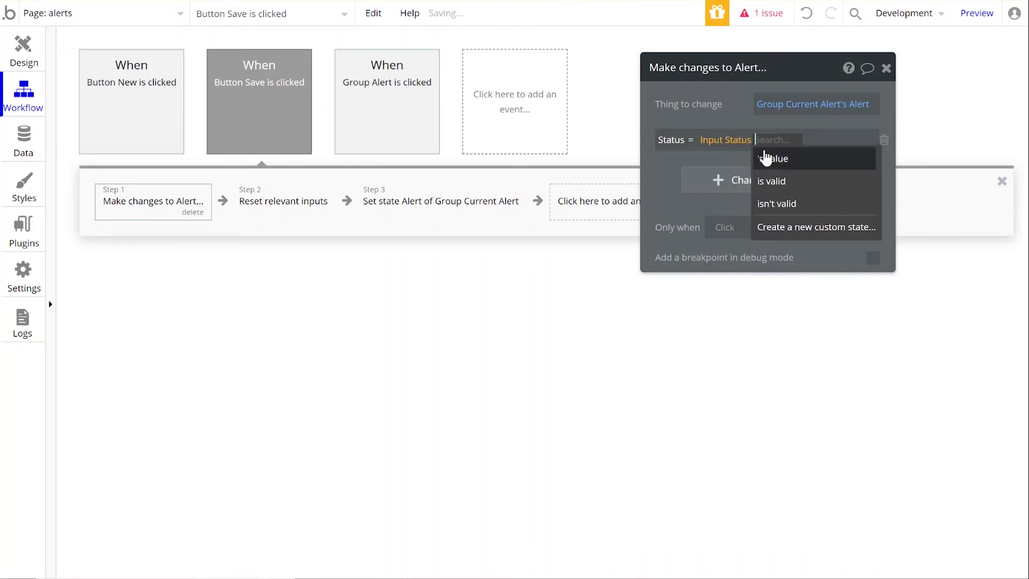
{"action": "left_click", "coordinate": [764, 159]}
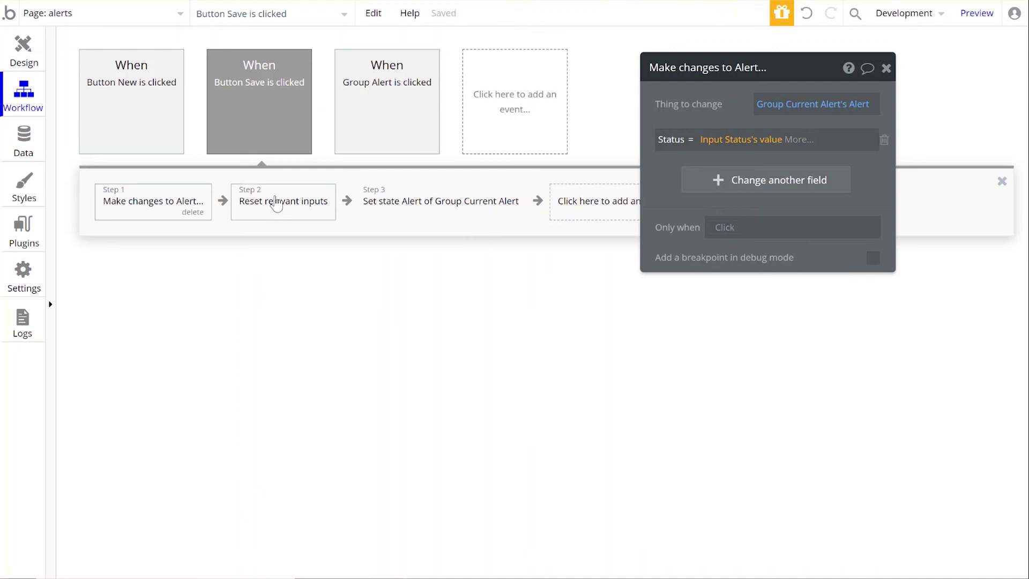
Insert a Create a new thing action before Reset relevant inputs and set its type to Email.
{"action": "right_click", "coordinate": [276, 204]}
{"action": "left_click", "coordinate": [310, 222]}
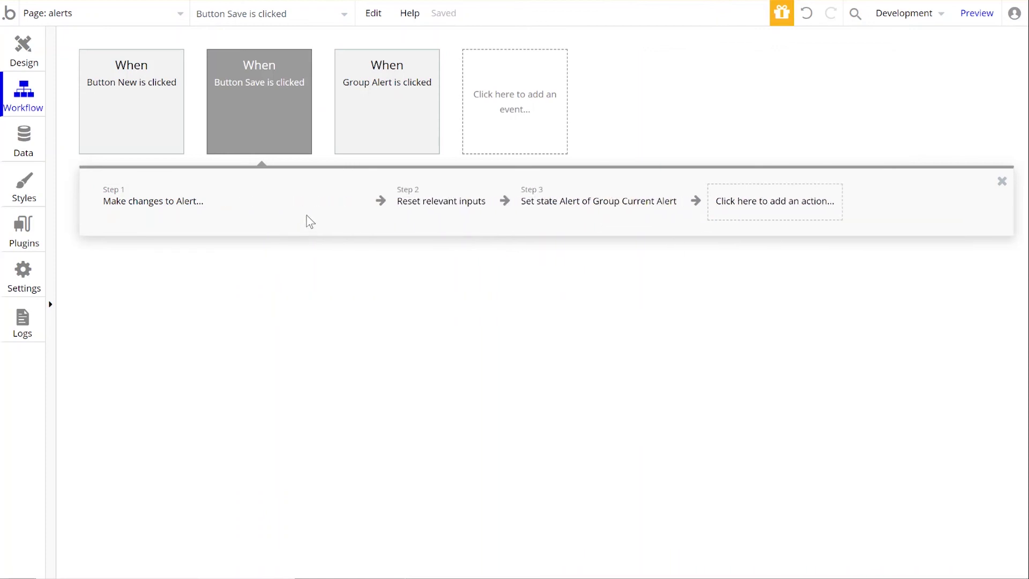
{"action": "mouse_move", "coordinate": [277, 282]}
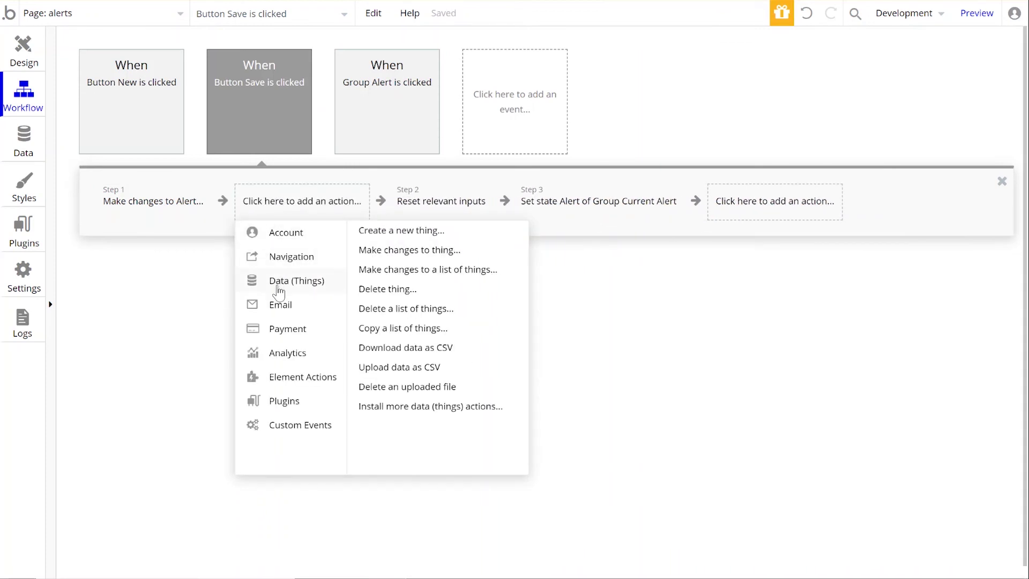
{"action": "left_click", "coordinate": [395, 236]}
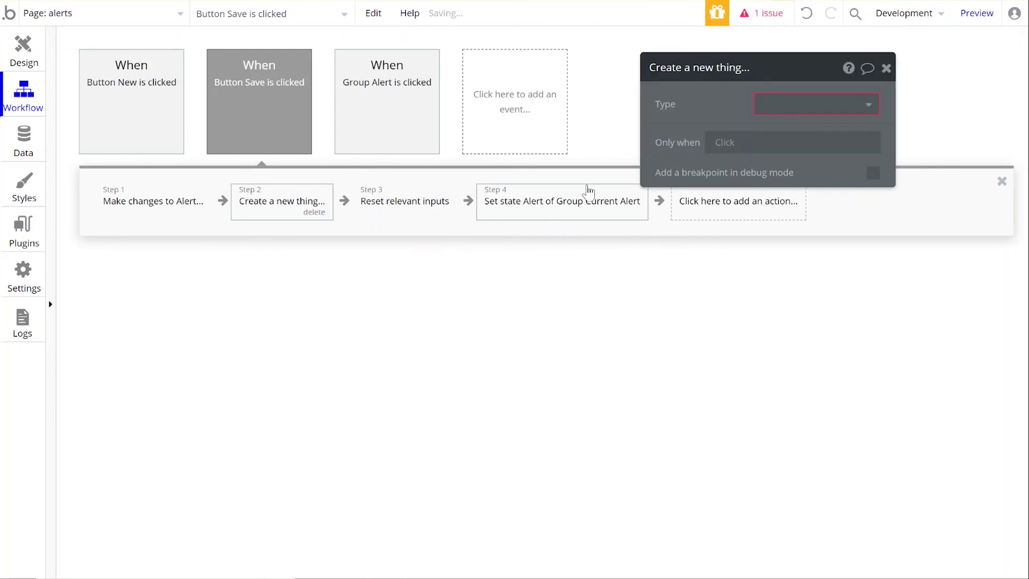
{"action": "left_click", "coordinate": [781, 104]}
{"action": "left_click", "coordinate": [780, 159]}
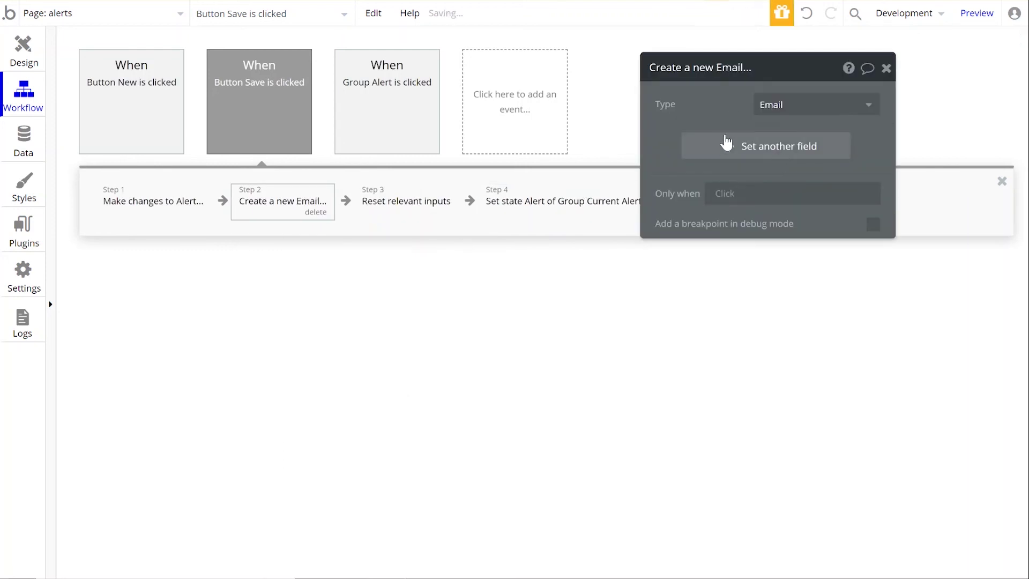
Add the To field to the new Email action and base its value on a search for Email Tmeplate.
{"action": "left_click", "coordinate": [724, 144]}
{"action": "left_click", "coordinate": [668, 141]}
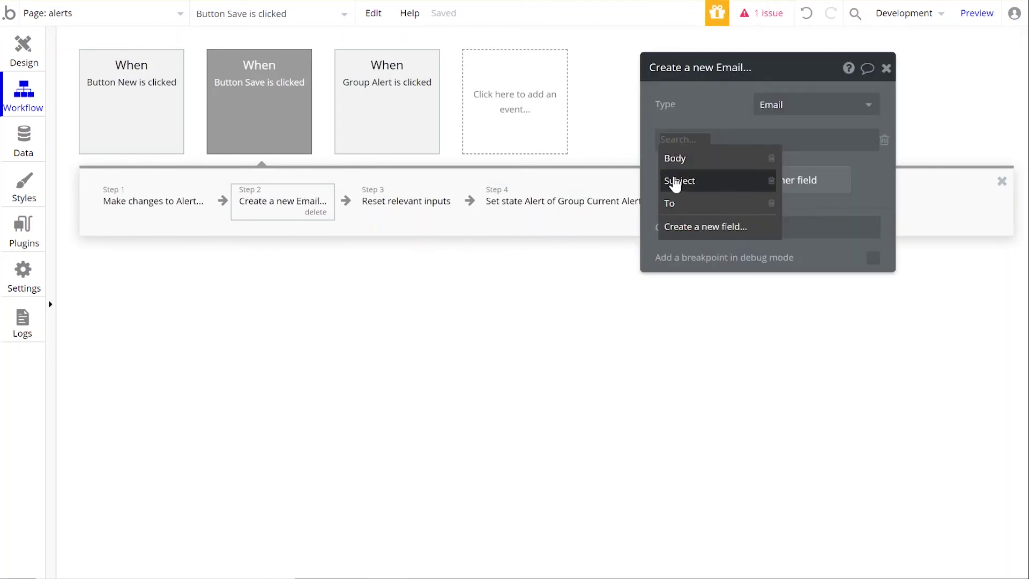
{"action": "left_click", "coordinate": [697, 206]}
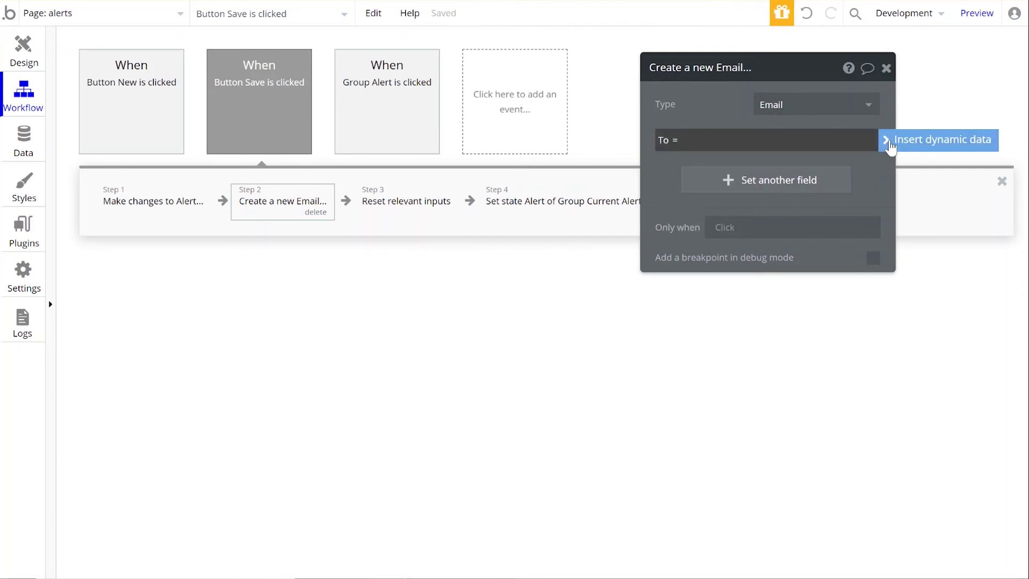
{"action": "left_click", "coordinate": [889, 142]}
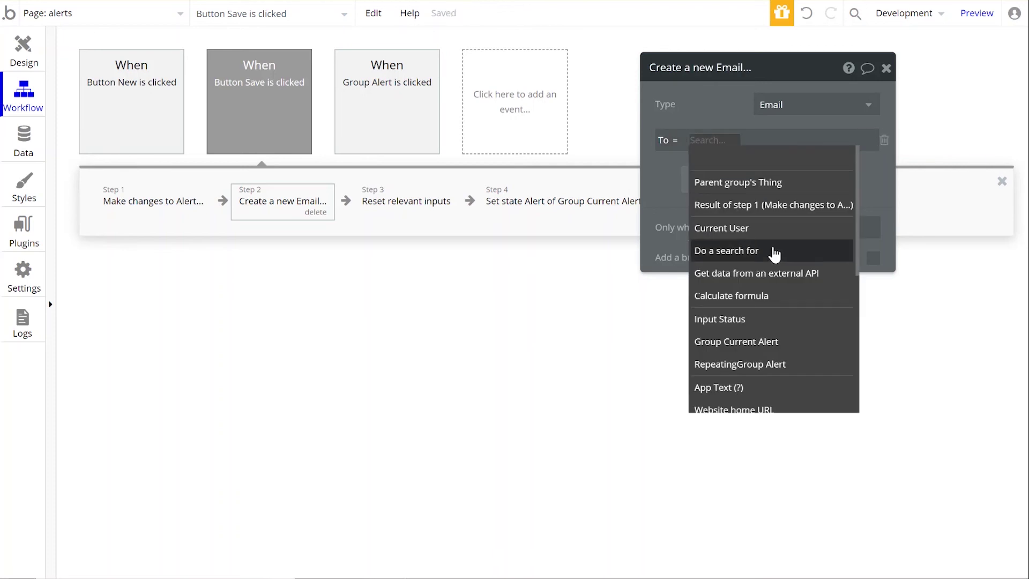
{"action": "left_click", "coordinate": [760, 251]}
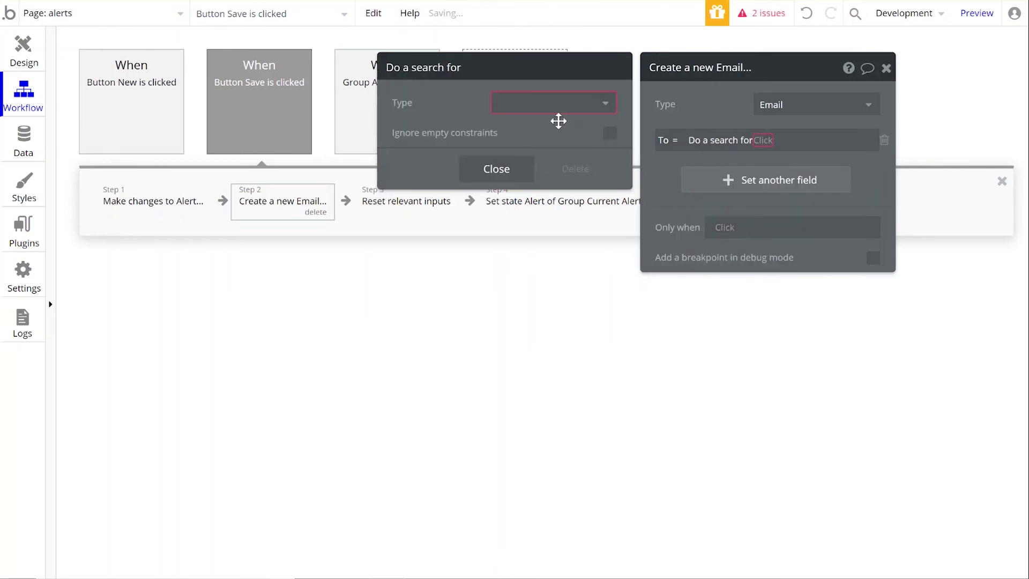
{"action": "left_click", "coordinate": [545, 104]}
{"action": "left_click", "coordinate": [530, 194]}
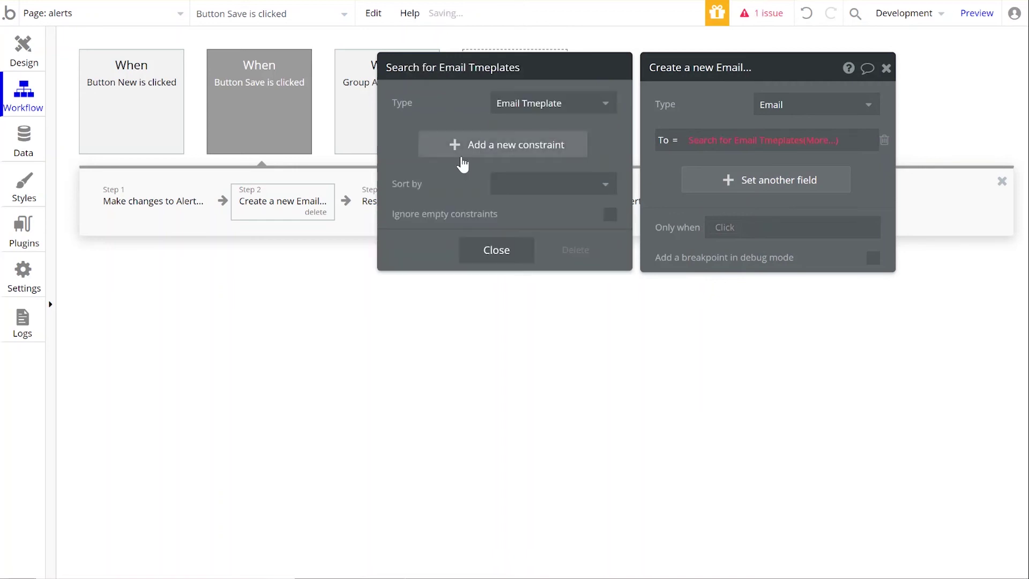
{"action": "left_click", "coordinate": [459, 147]}
{"action": "left_click", "coordinate": [406, 140]}
{"action": "left_click", "coordinate": [426, 179]}
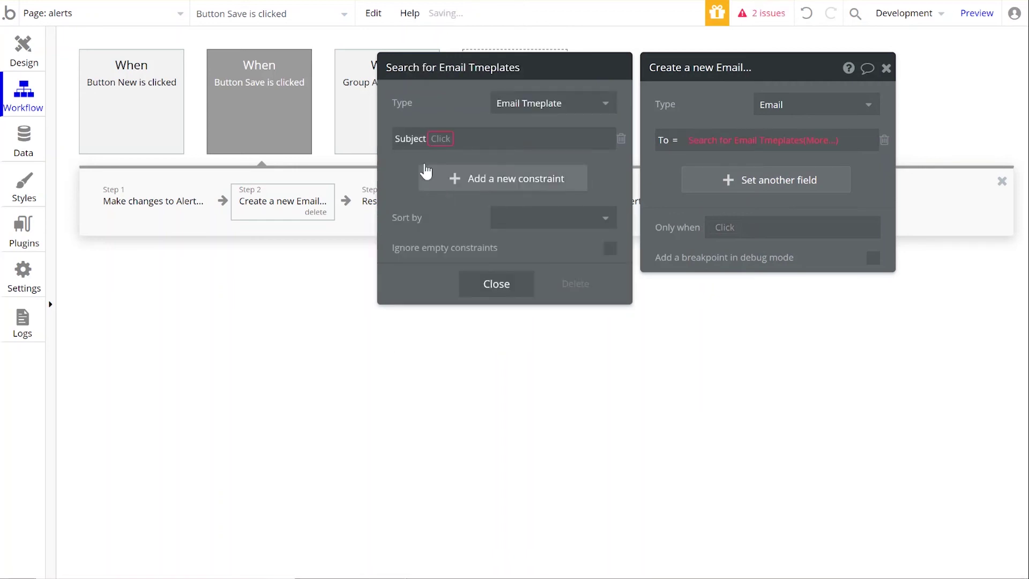
{"action": "left_click", "coordinate": [621, 139]}
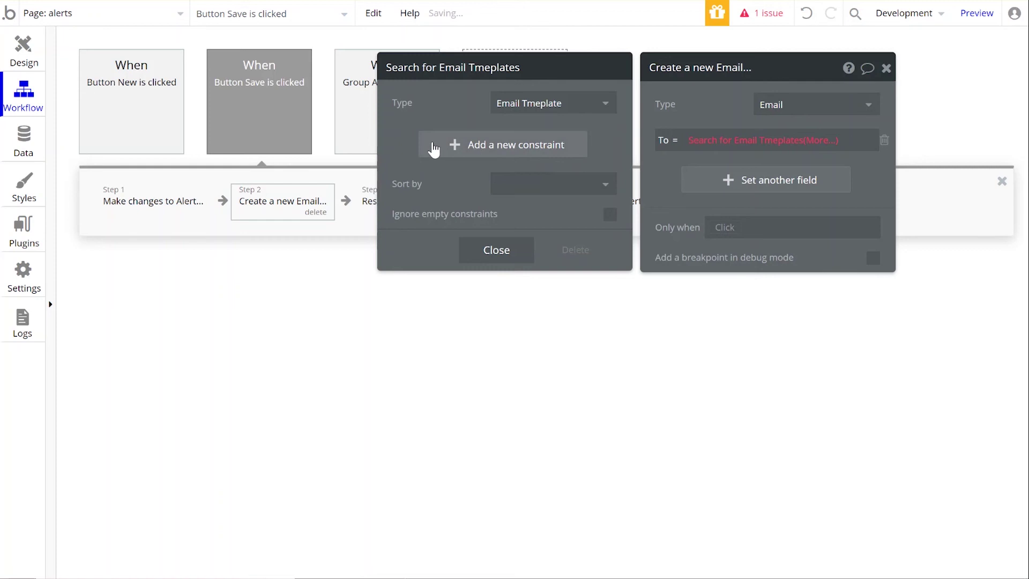
Constrain the Email Tmeplates search to Template Name = New Alert.
{"action": "left_click", "coordinate": [430, 144]}
{"action": "left_click", "coordinate": [416, 140]}
{"action": "left_click", "coordinate": [434, 201]}
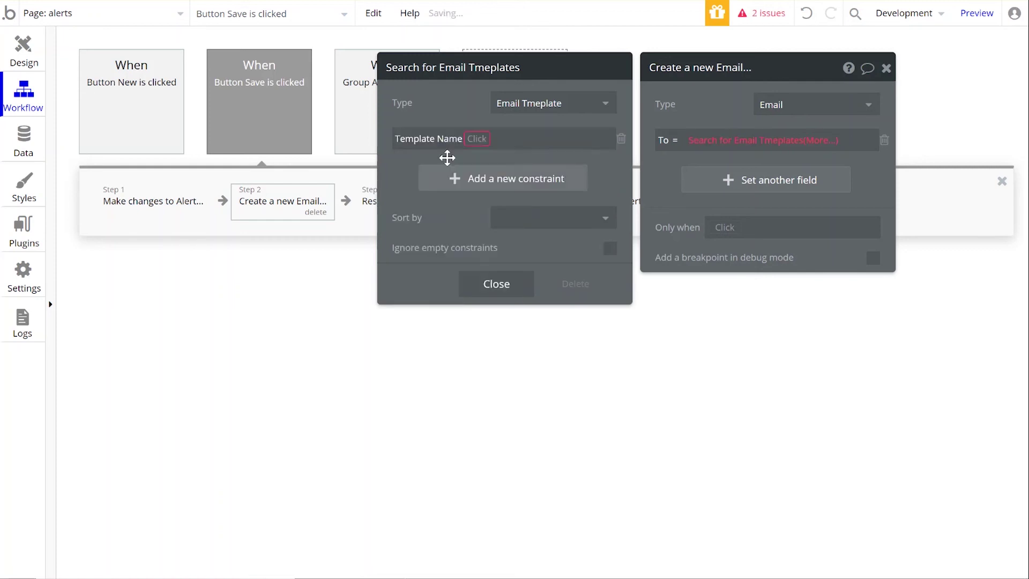
{"action": "left_click", "coordinate": [476, 138]}
{"action": "left_click", "coordinate": [497, 158]}
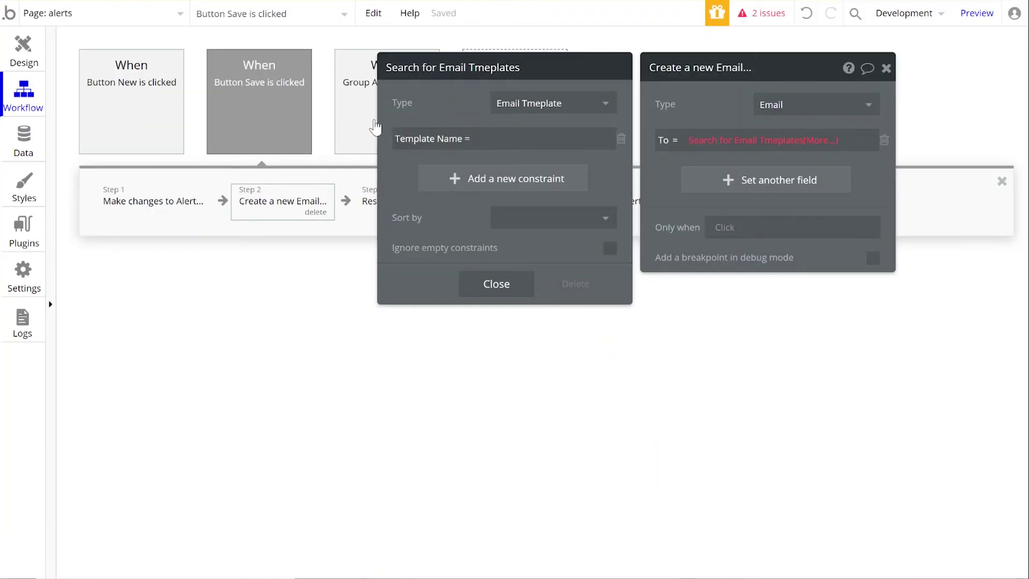
{"action": "left_click", "coordinate": [522, 136]}
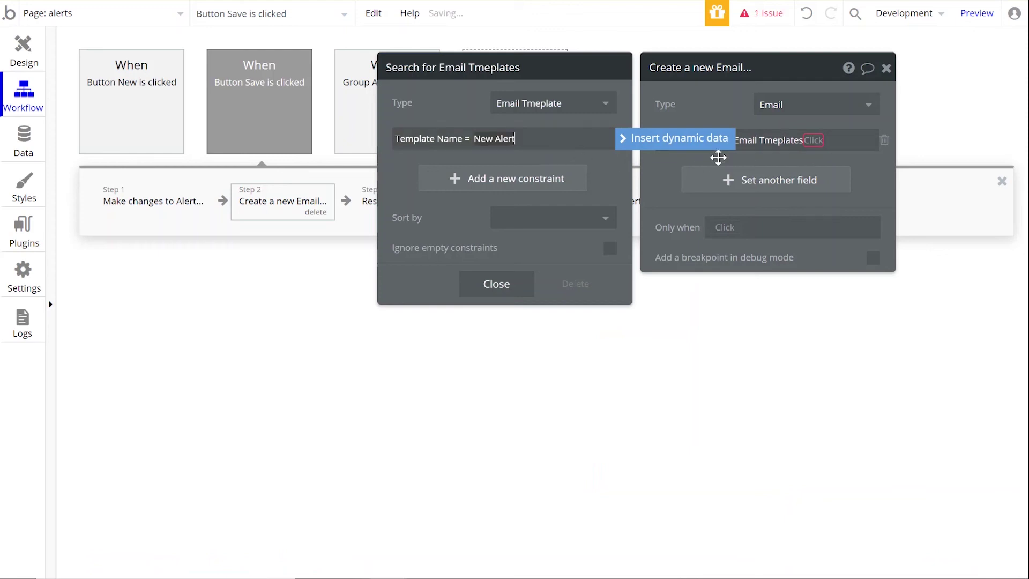
Complete the To field's expression with the first item's To from the Email Tmeplates search.
{"action": "left_click", "coordinate": [814, 140]}
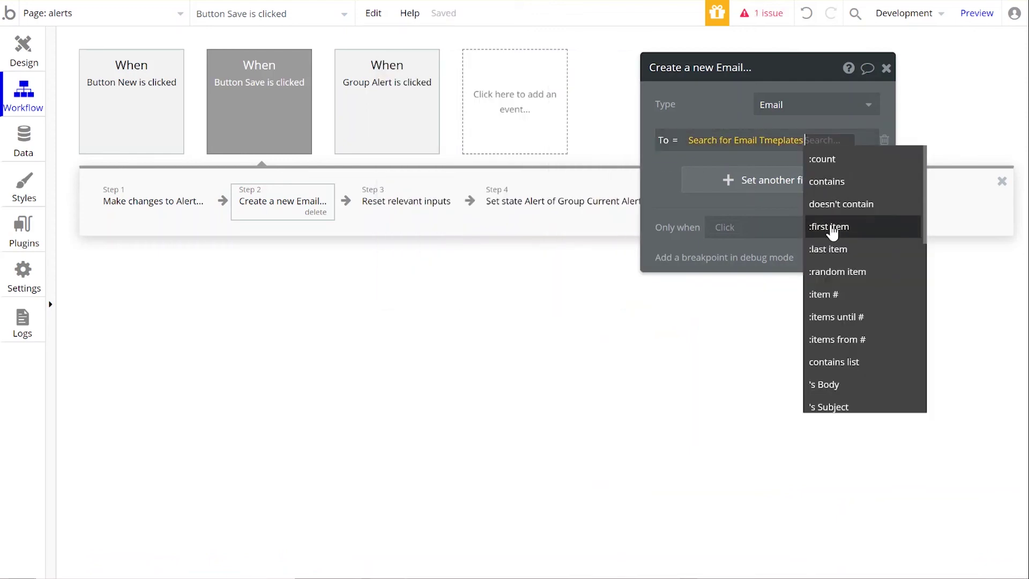
{"action": "left_click", "coordinate": [830, 227]}
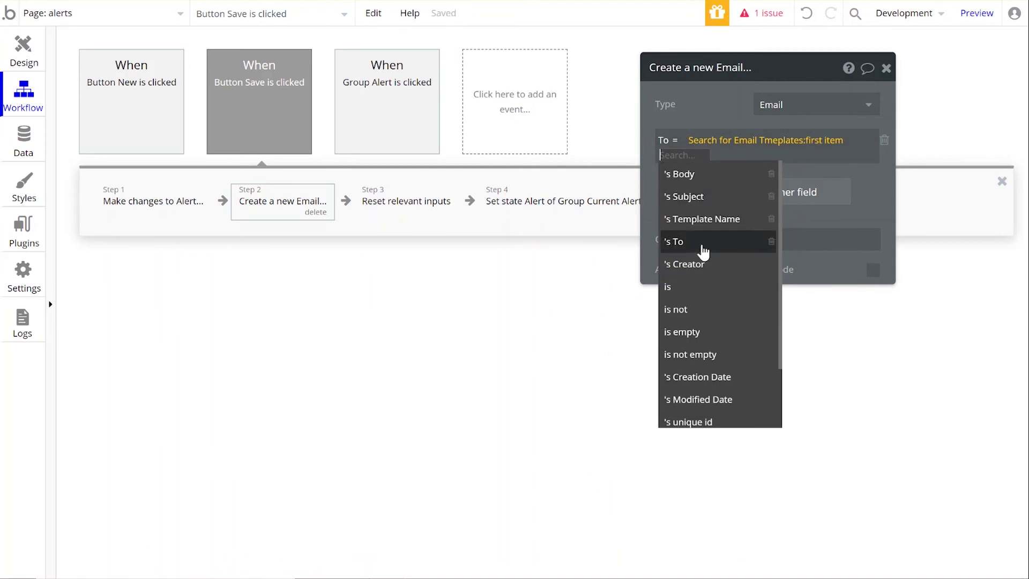
{"action": "left_click", "coordinate": [703, 252]}
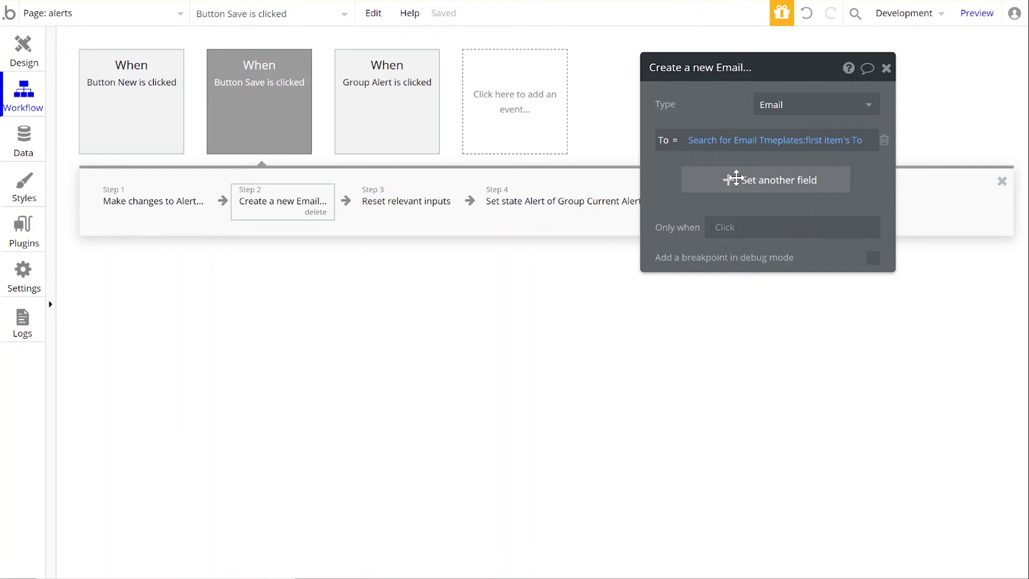
Set Subject and Body from the first item of the Email Tmeplates search, and check the To field's search constraint.
{"action": "left_click", "coordinate": [737, 185]}
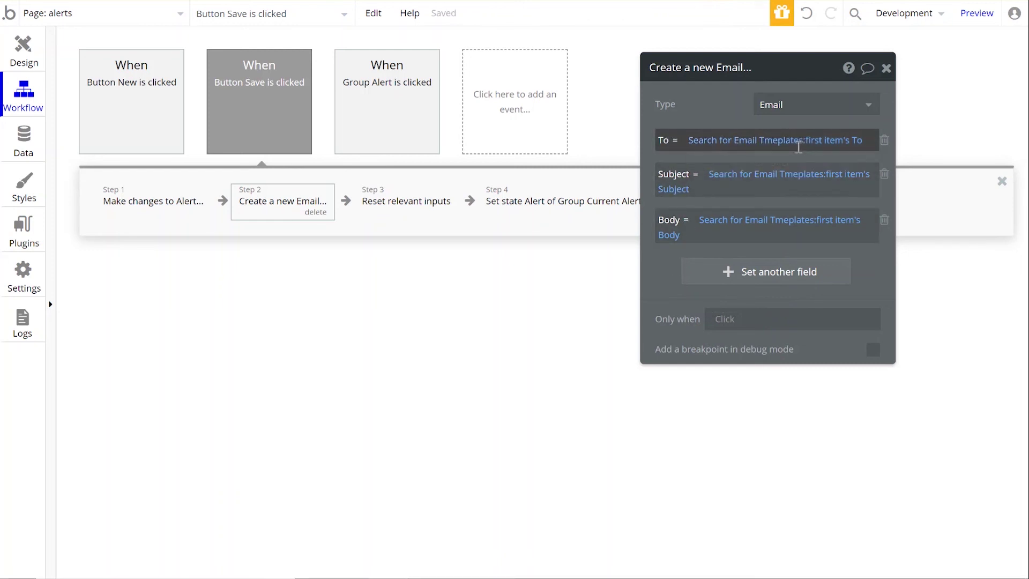
{"action": "left_click", "coordinate": [792, 141]}
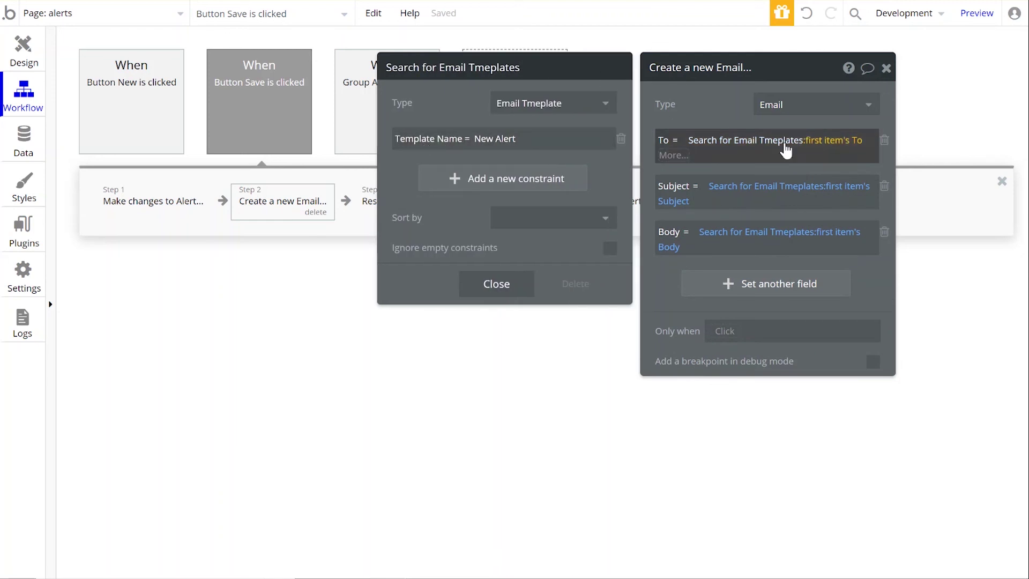
{"action": "left_click", "coordinate": [804, 160]}
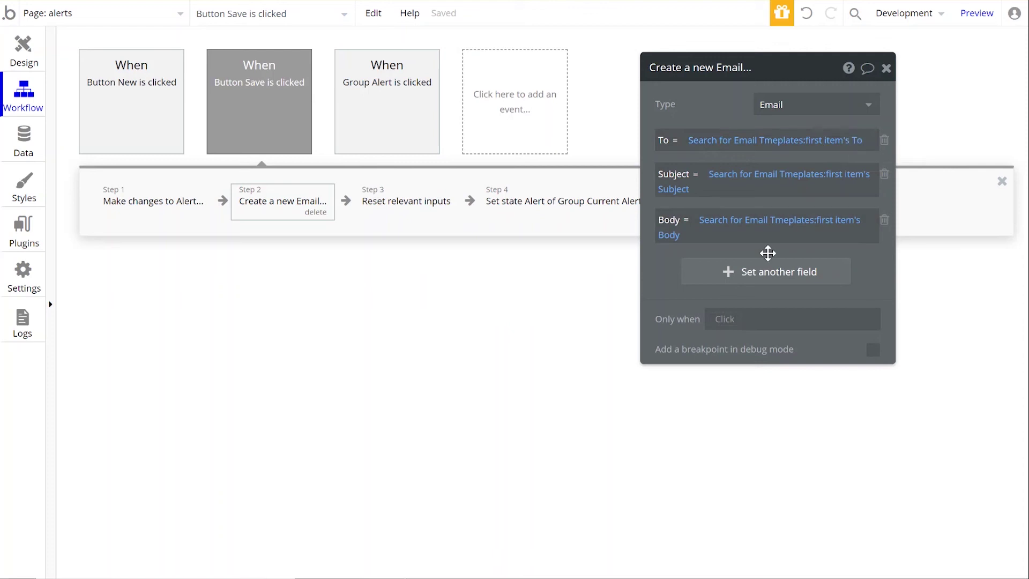
Insert a Send email action between Create a new Email and Reset relevant inputs.
{"action": "right_click", "coordinate": [393, 215]}
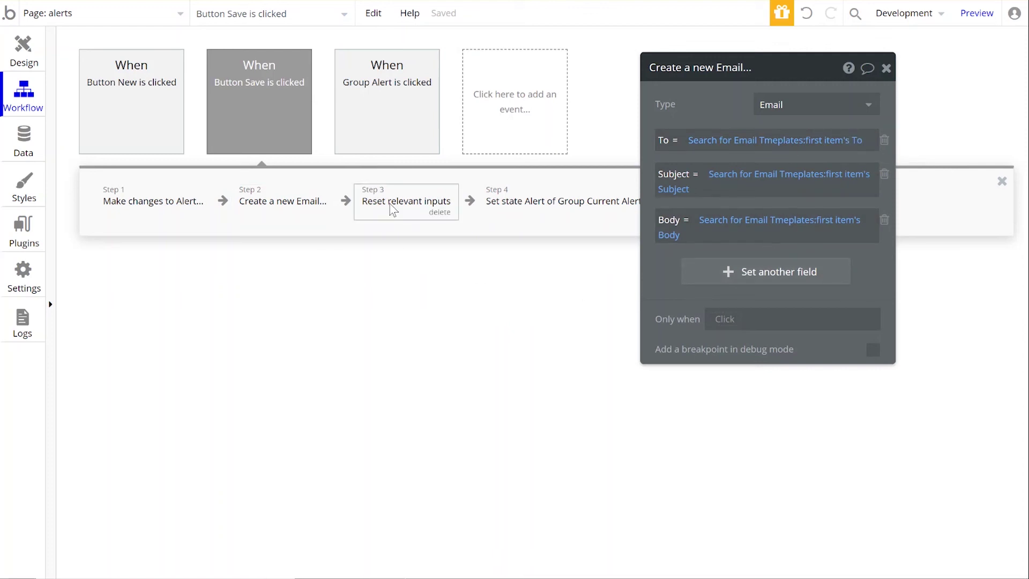
{"action": "left_click", "coordinate": [419, 238]}
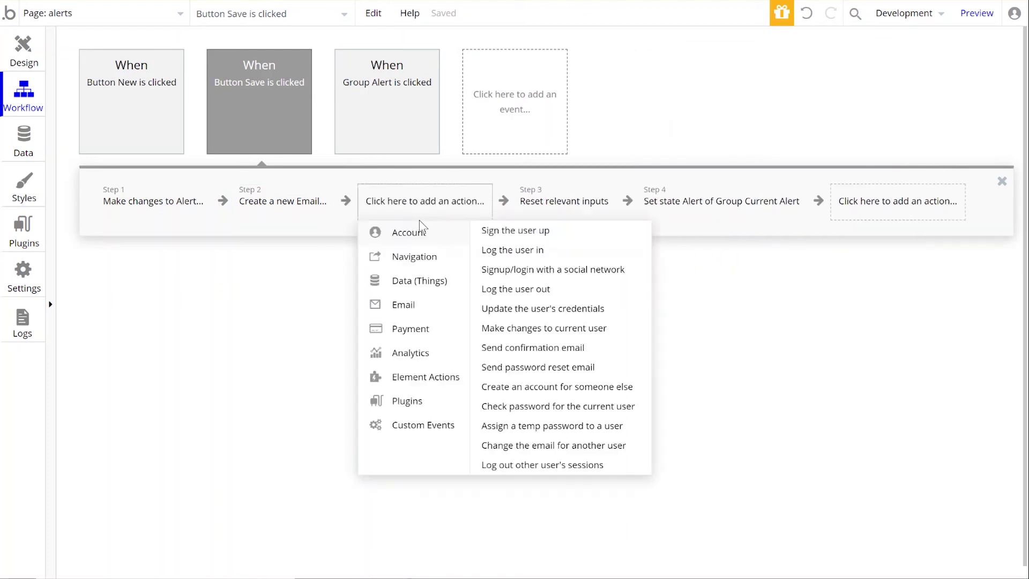
{"action": "mouse_move", "coordinate": [419, 315]}
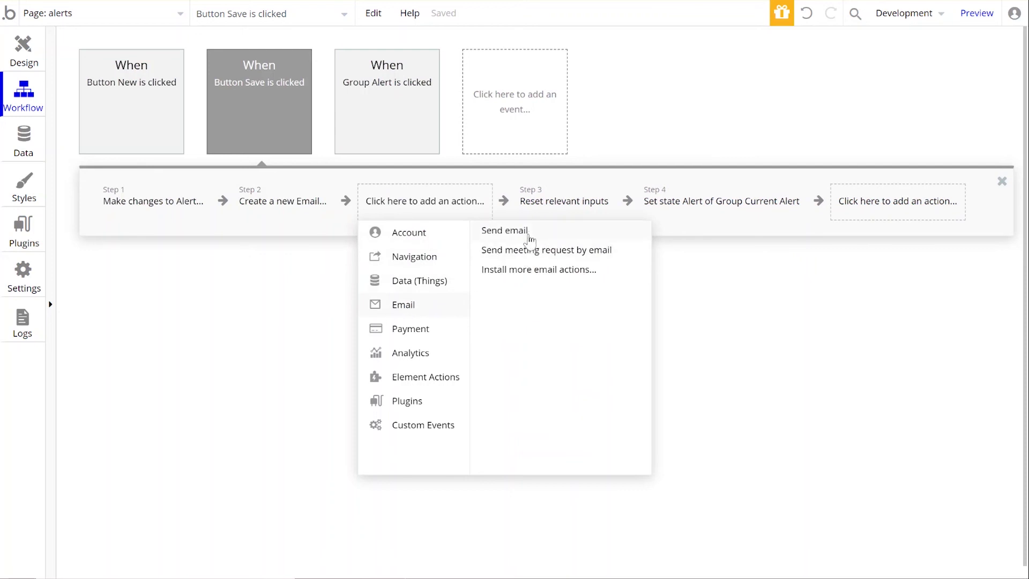
{"action": "left_click", "coordinate": [530, 232]}
Set the Send email action's To to the To value of the result of step 2.
{"action": "left_click", "coordinate": [775, 95]}
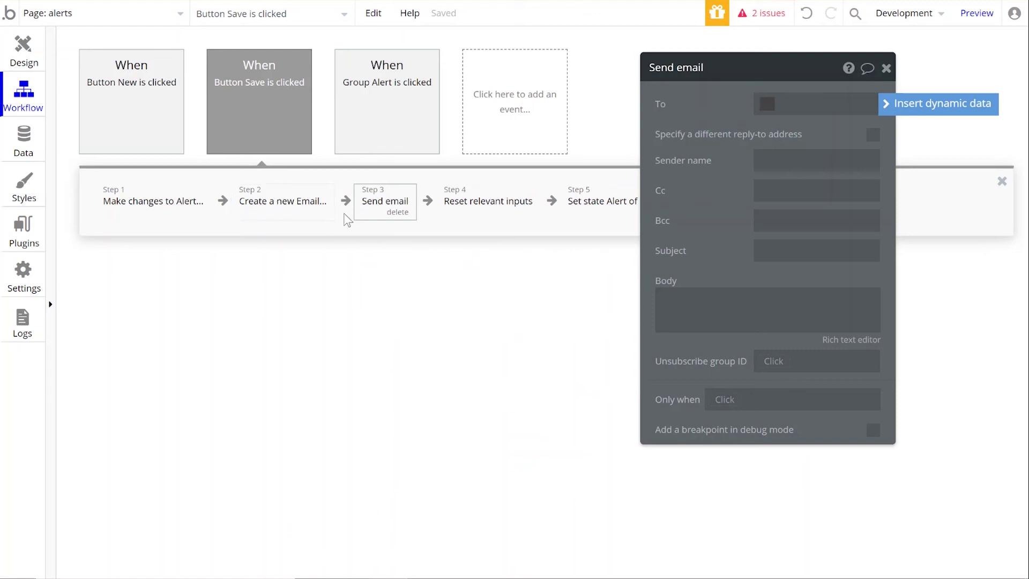
{"action": "left_click", "coordinate": [905, 105]}
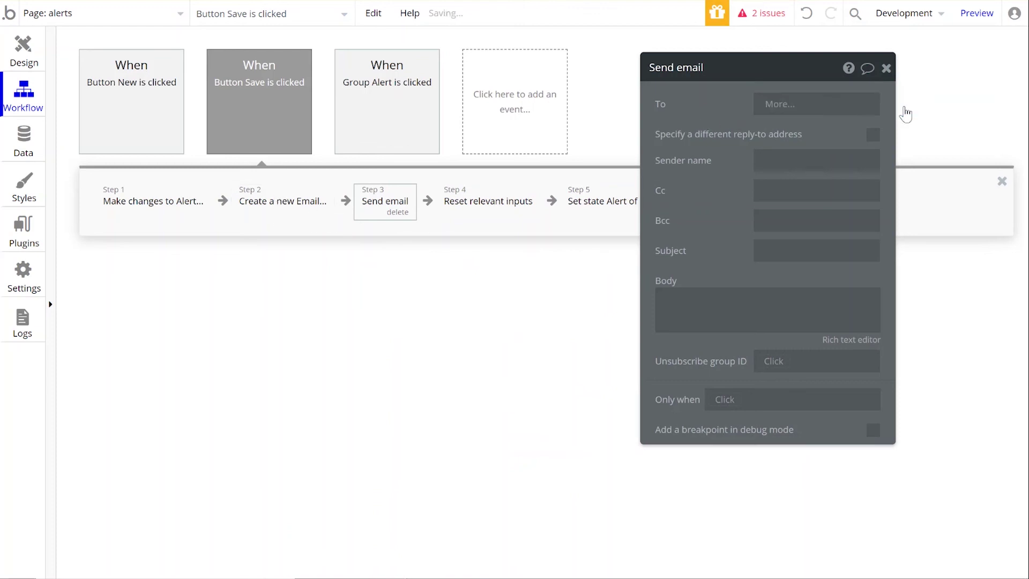
{"action": "left_click", "coordinate": [847, 170]}
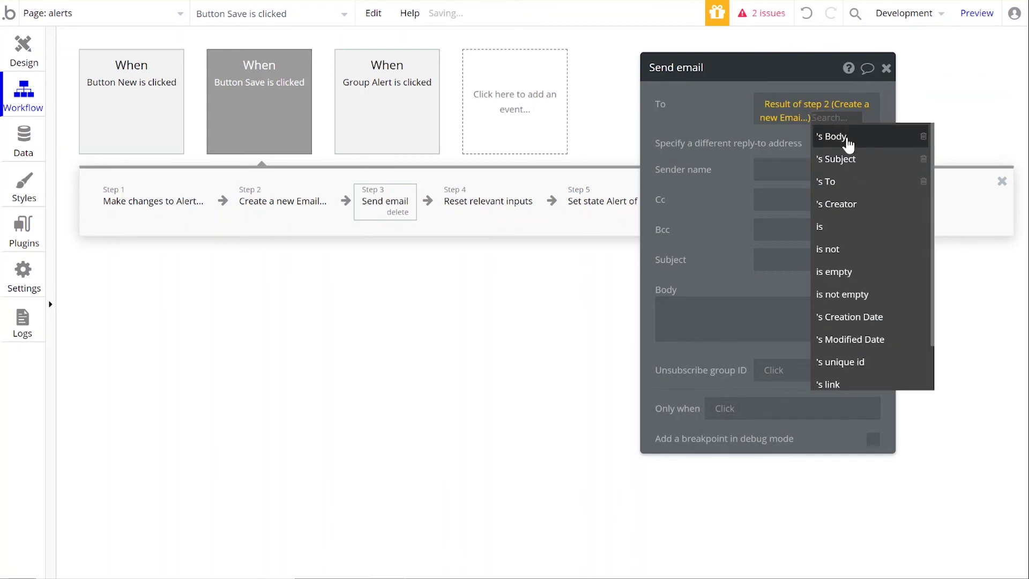
{"action": "left_click", "coordinate": [843, 182]}
Set the Send email action's sender name to System Alert.
{"action": "left_click", "coordinate": [805, 169]}
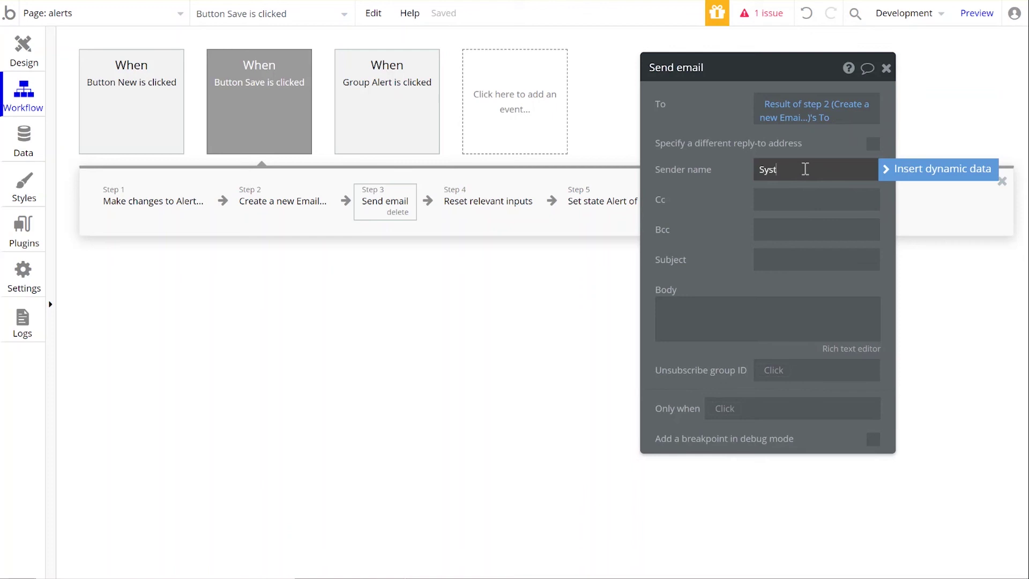
{"action": "left_click", "coordinate": [809, 204]}
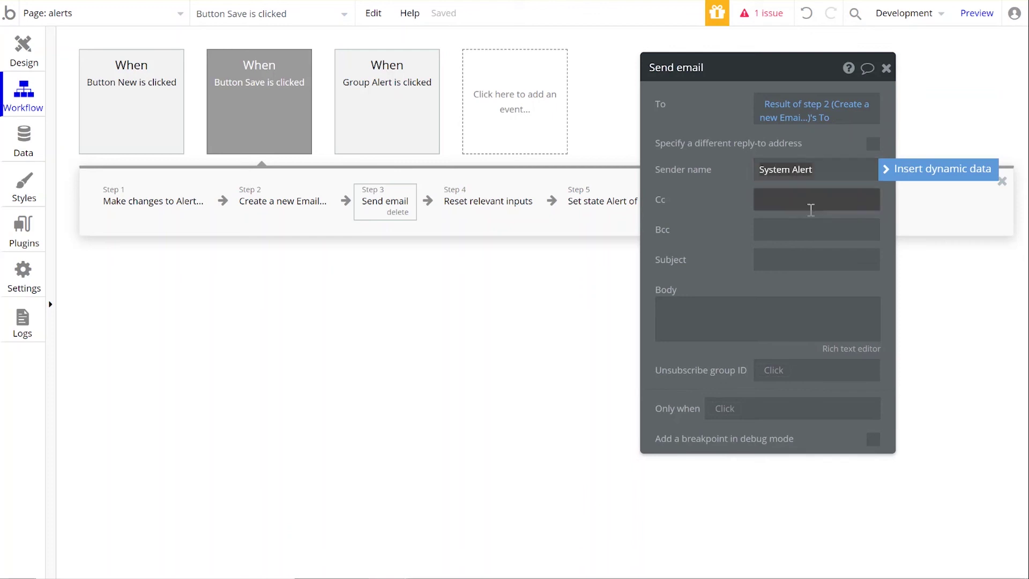
{"action": "left_click", "coordinate": [799, 228]}
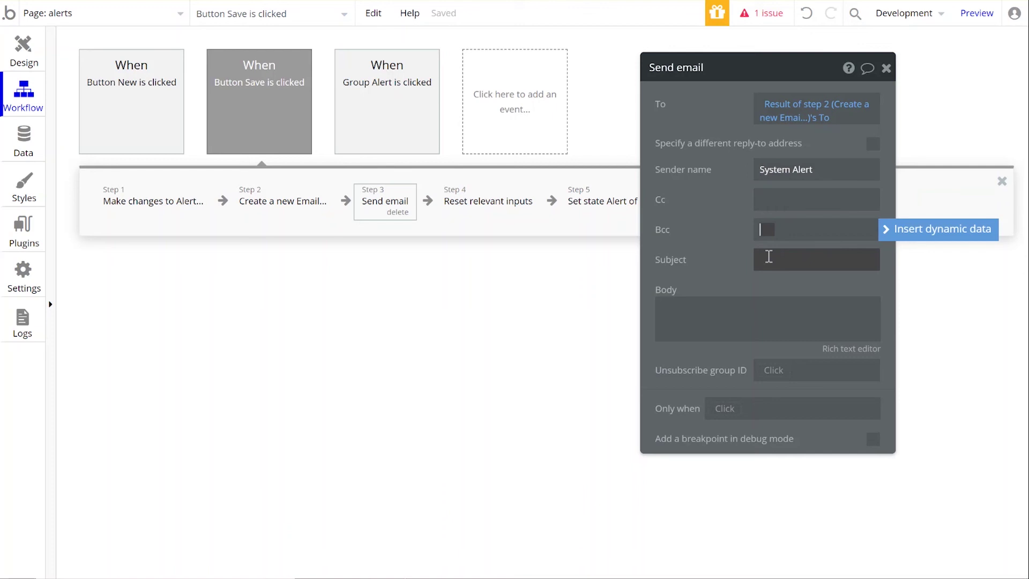
Set the Send email action's Subject and Body to the Subject and Body of the result of step 2.
{"action": "left_click", "coordinate": [768, 257]}
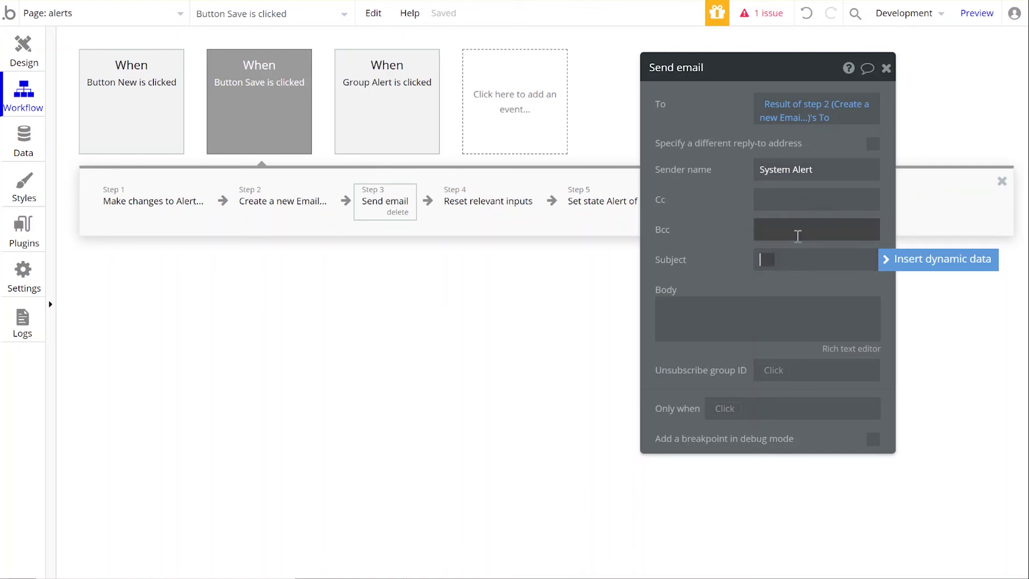
{"action": "left_click", "coordinate": [890, 261]}
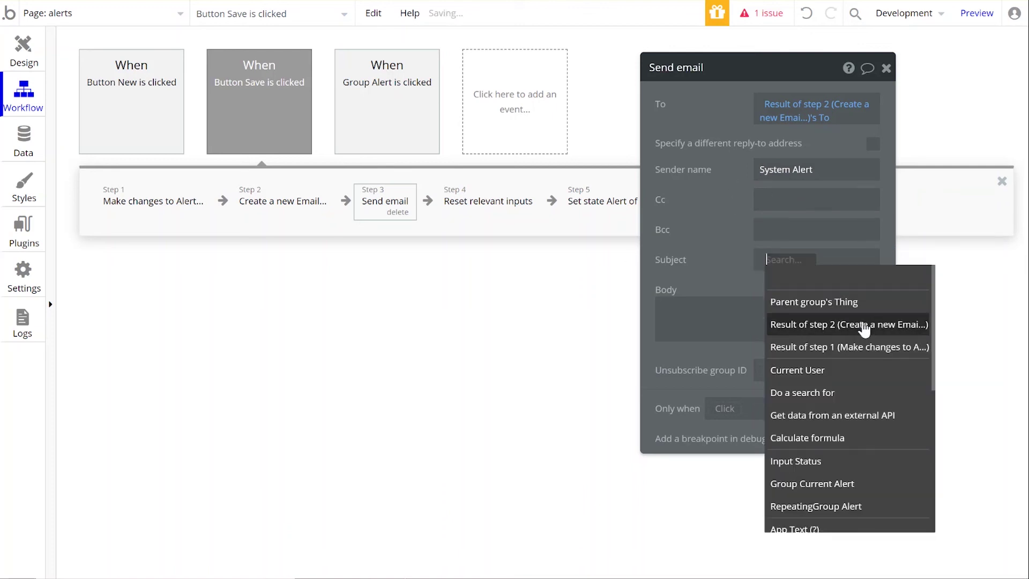
{"action": "left_click", "coordinate": [796, 326]}
{"action": "left_click", "coordinate": [833, 314]}
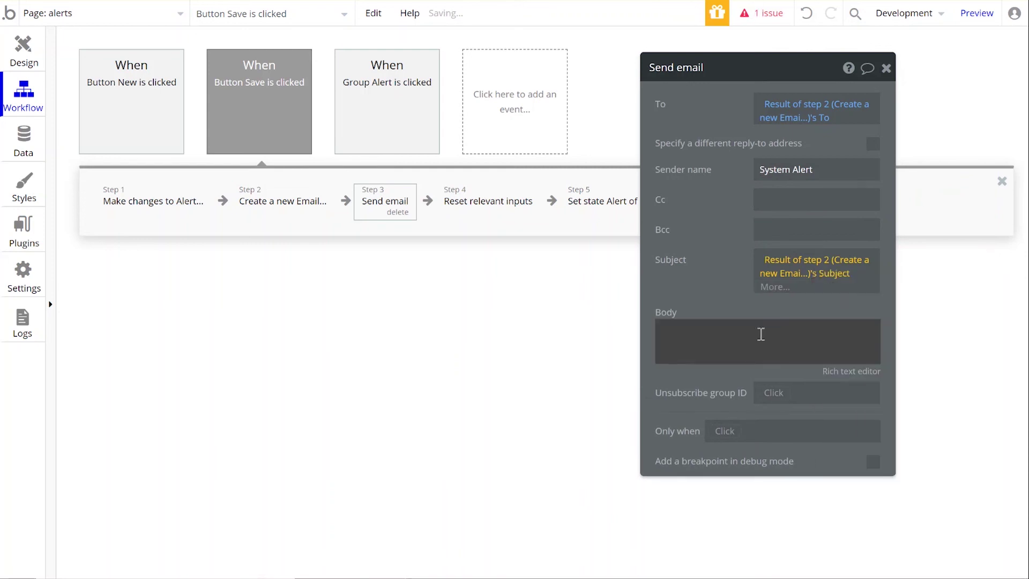
{"action": "left_click", "coordinate": [769, 329]}
{"action": "left_click", "coordinate": [908, 321]}
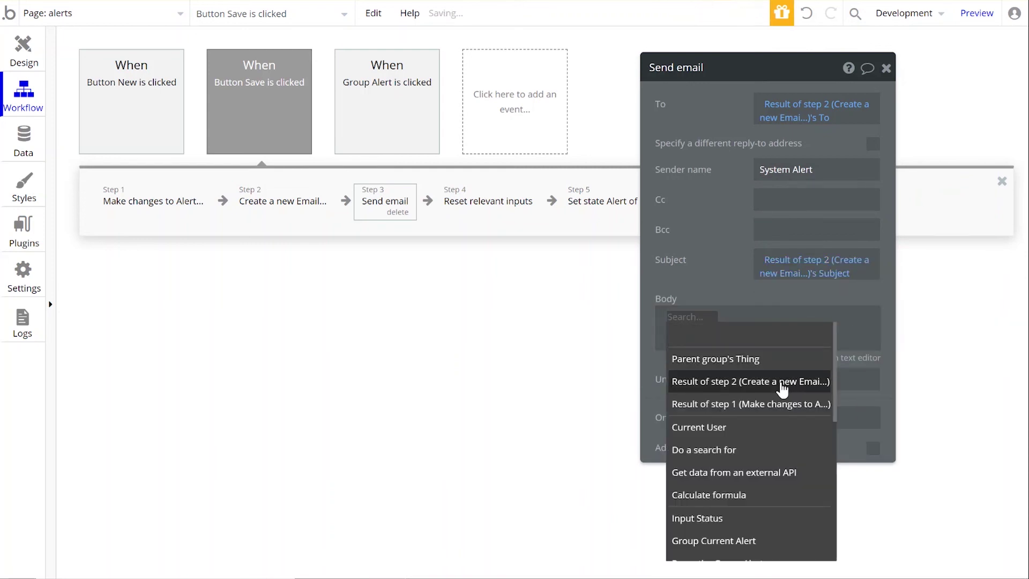
{"action": "left_click", "coordinate": [782, 391]}
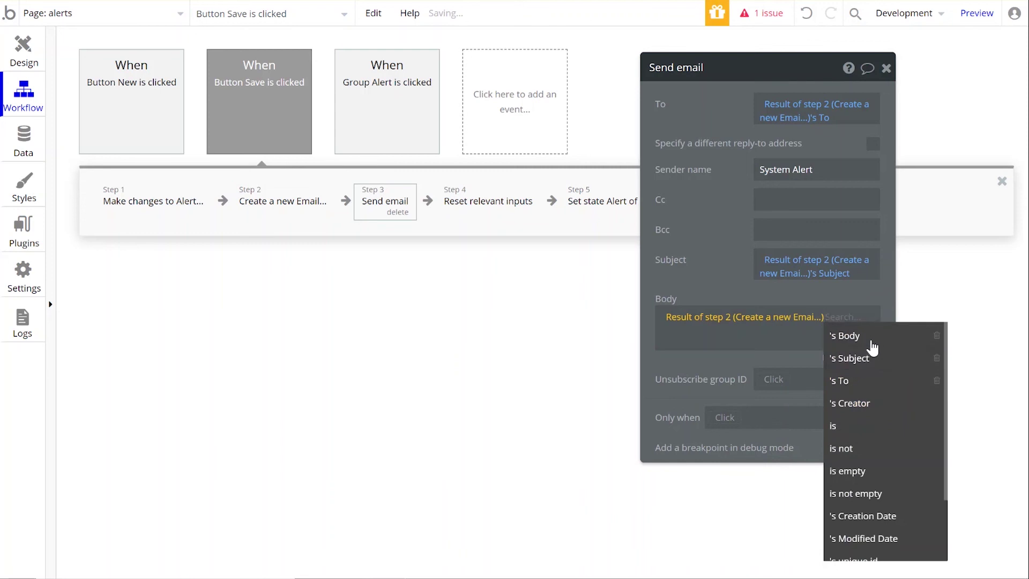
{"action": "left_click", "coordinate": [867, 338]}
{"action": "left_click", "coordinate": [680, 288]}
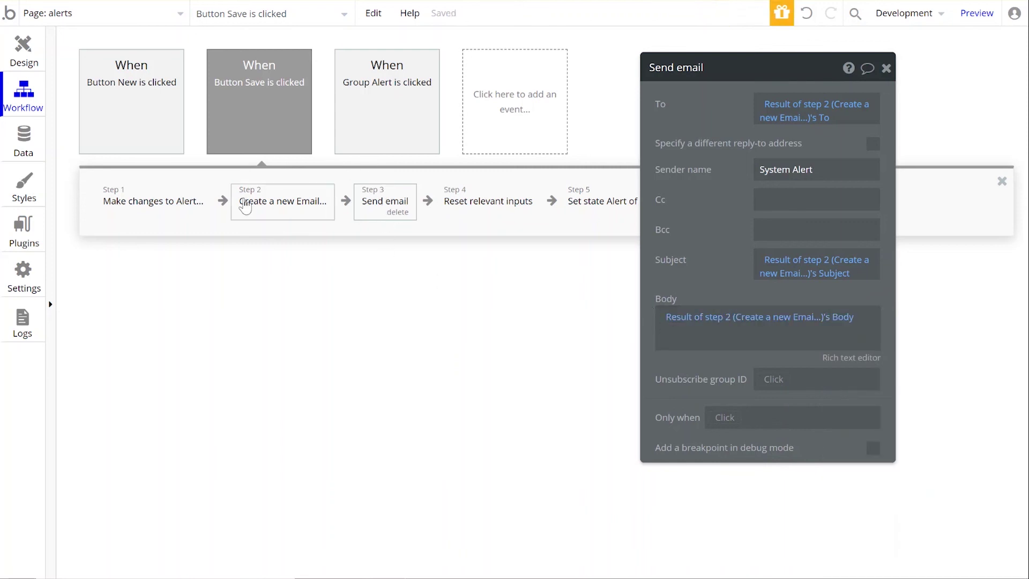
Review the Create a new Email action's fields and the Set state action in the Group Alert is clicked workflow.
{"action": "left_click", "coordinate": [279, 188]}
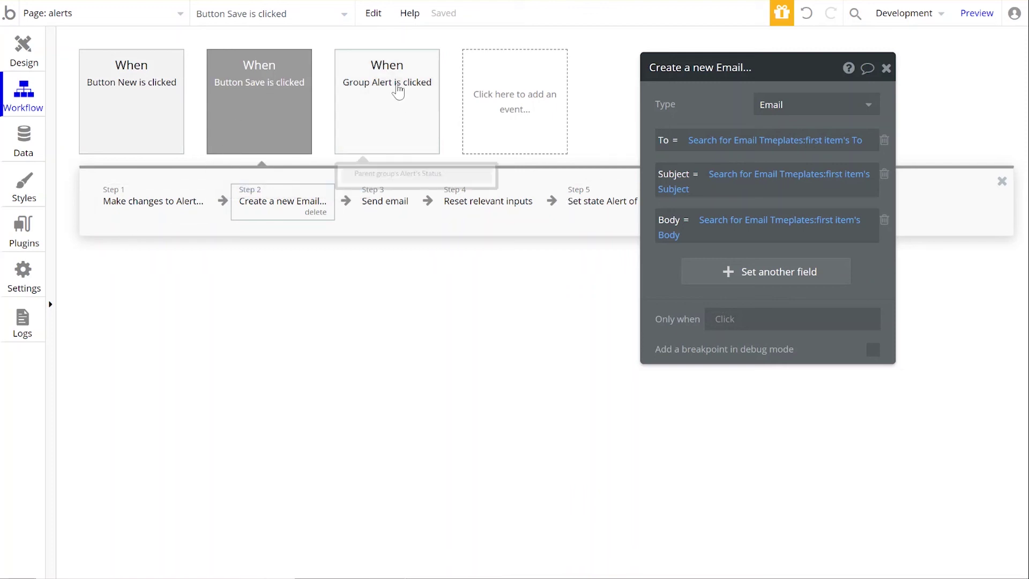
{"action": "left_click", "coordinate": [398, 91]}
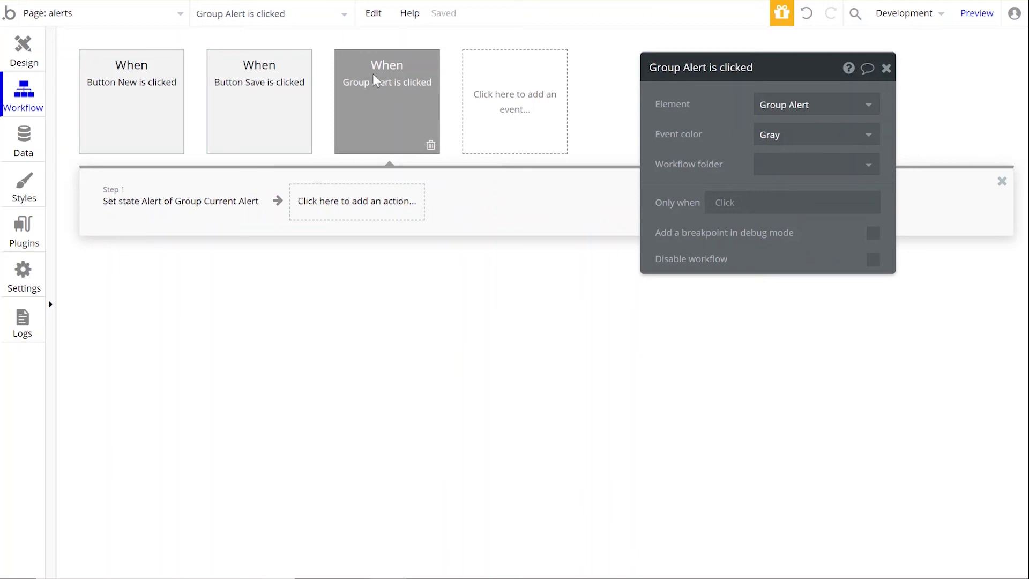
{"action": "left_click", "coordinate": [132, 212]}
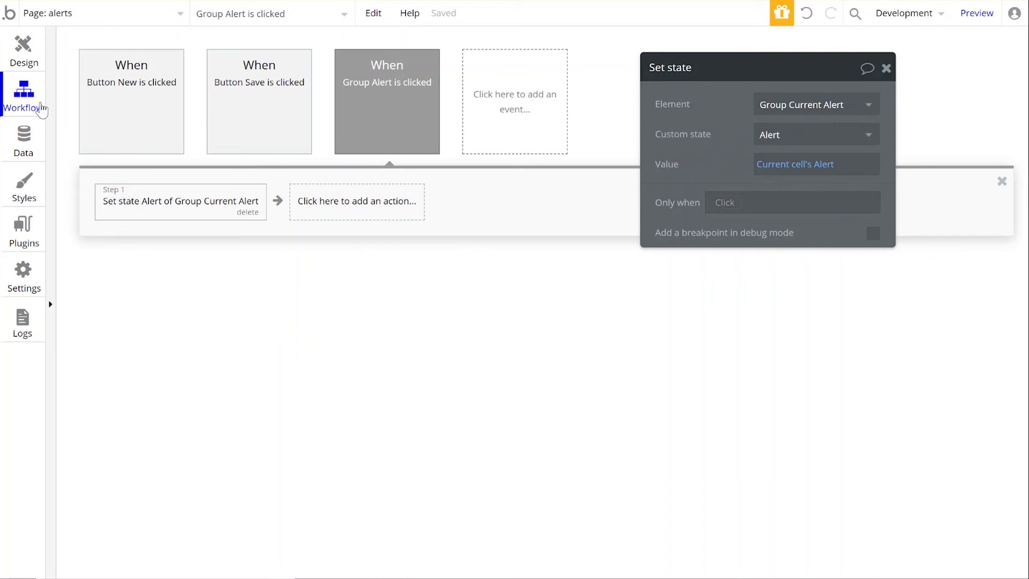
Preview the alerts page, create a new alert saved with Status 10, and select it in the alerts list.
{"action": "left_click", "coordinate": [37, 69]}
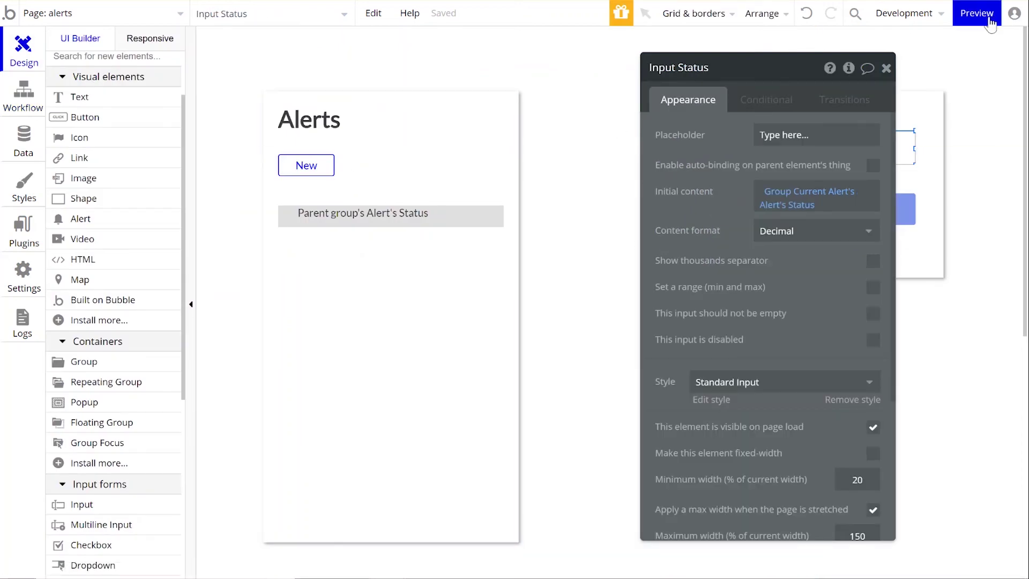
{"action": "left_click", "coordinate": [995, 16]}
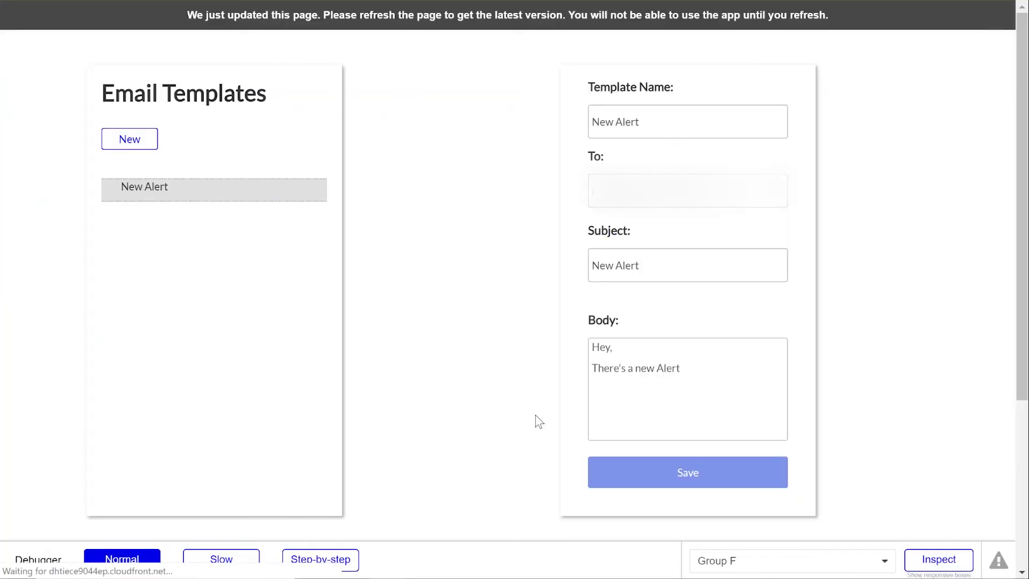
{"action": "left_click", "coordinate": [125, 140]}
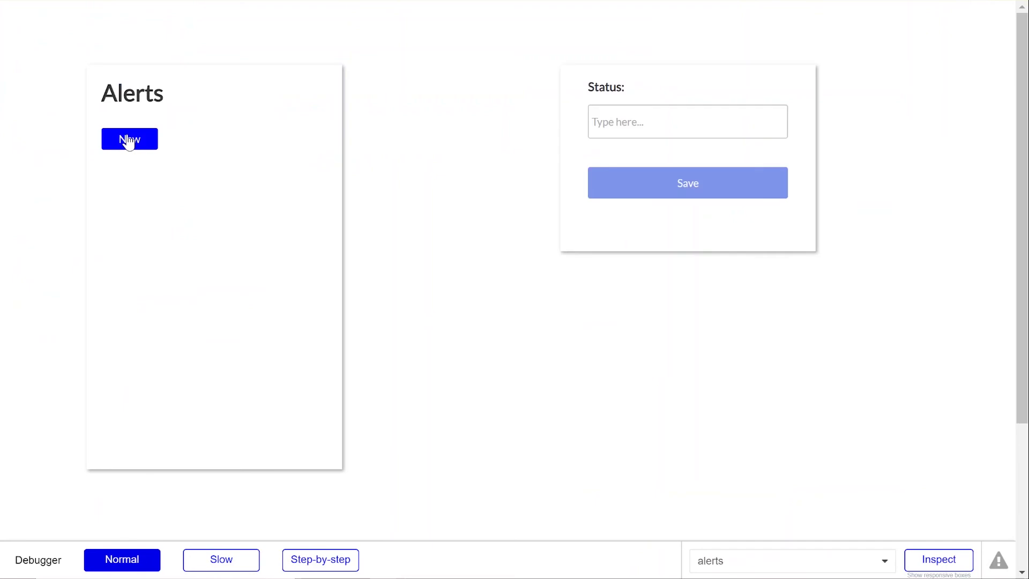
{"action": "left_click", "coordinate": [700, 118]}
{"action": "type", "text": "10"}
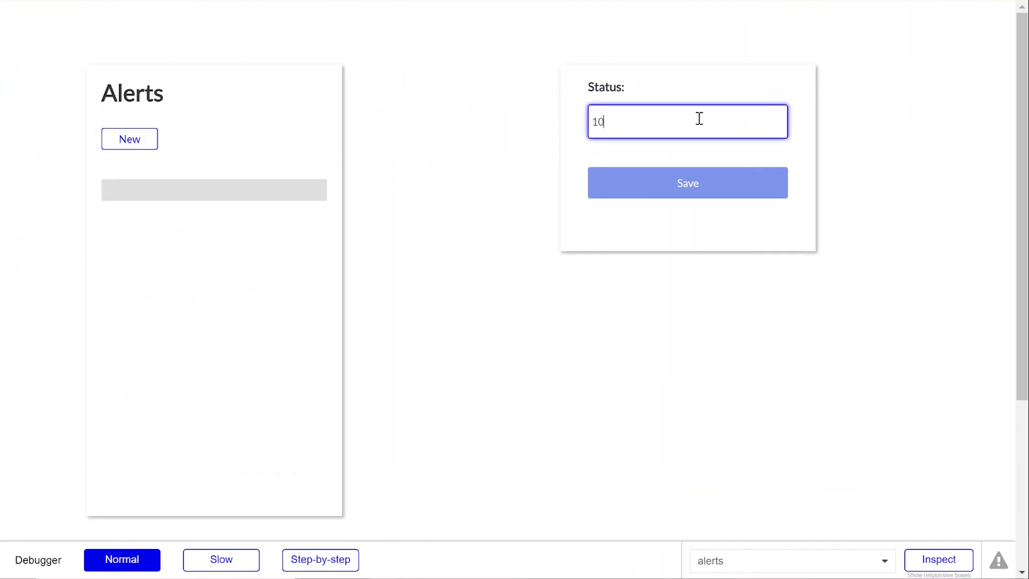
{"action": "left_click", "coordinate": [693, 202]}
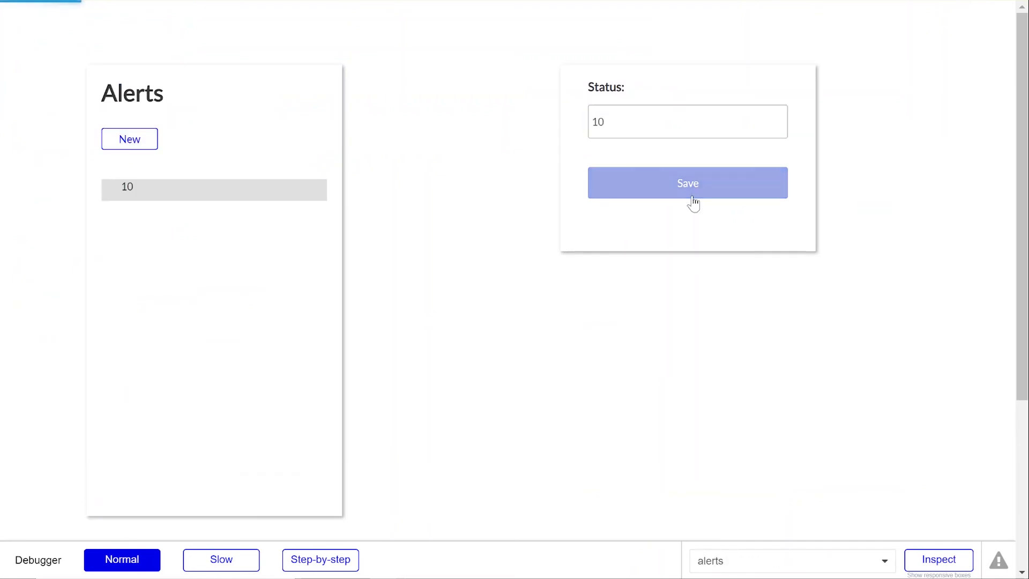
{"action": "left_click", "coordinate": [215, 199]}
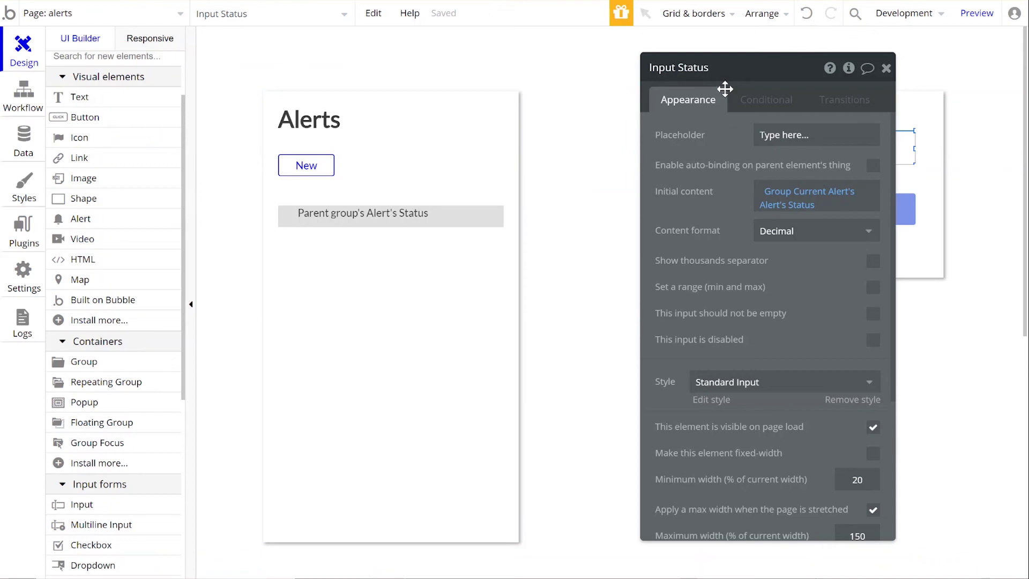
Check the app data for the saved alert and the records under All Emails.
{"action": "left_click", "coordinate": [24, 153]}
{"action": "left_click", "coordinate": [279, 78]}
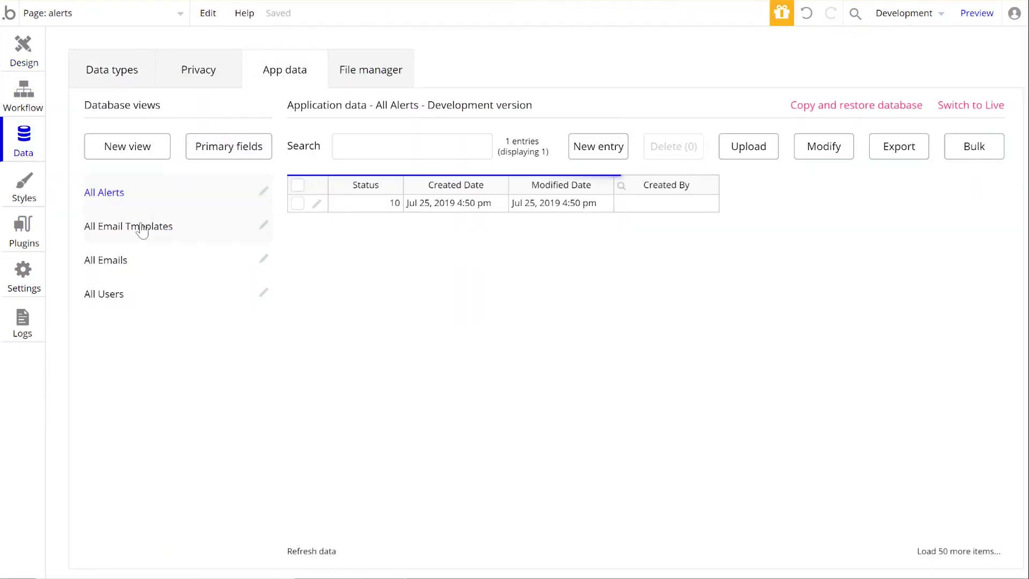
{"action": "left_click", "coordinate": [113, 262]}
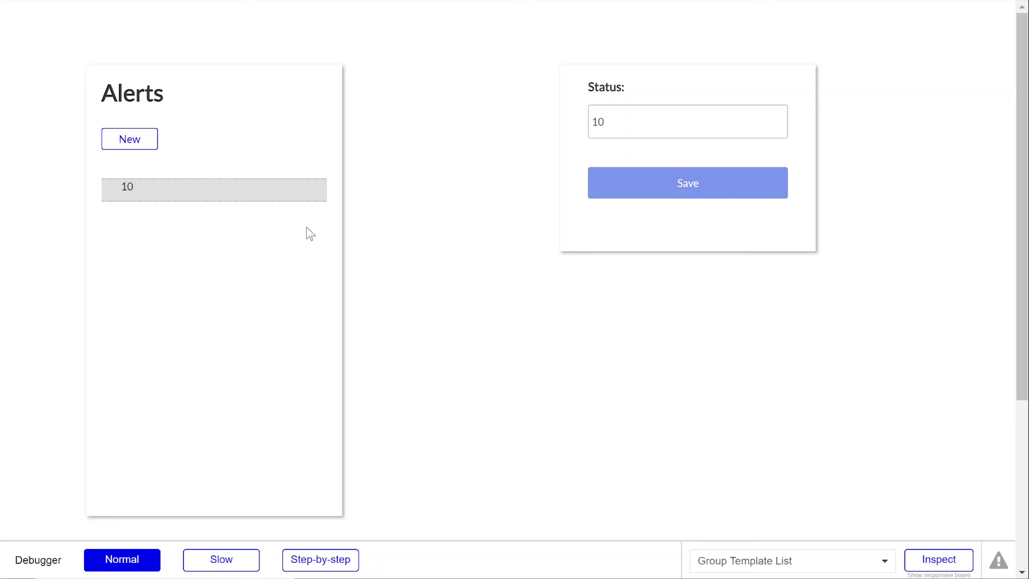
Select the Status value of the alert in the page preview for editing.
{"action": "left_click", "coordinate": [594, 126]}
{"action": "double_click", "coordinate": [592, 127]}
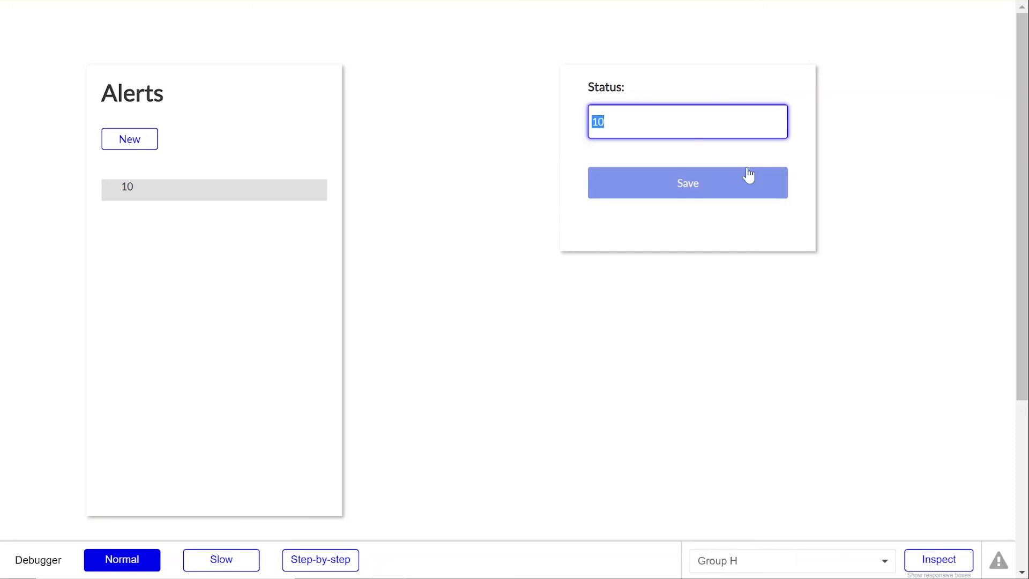